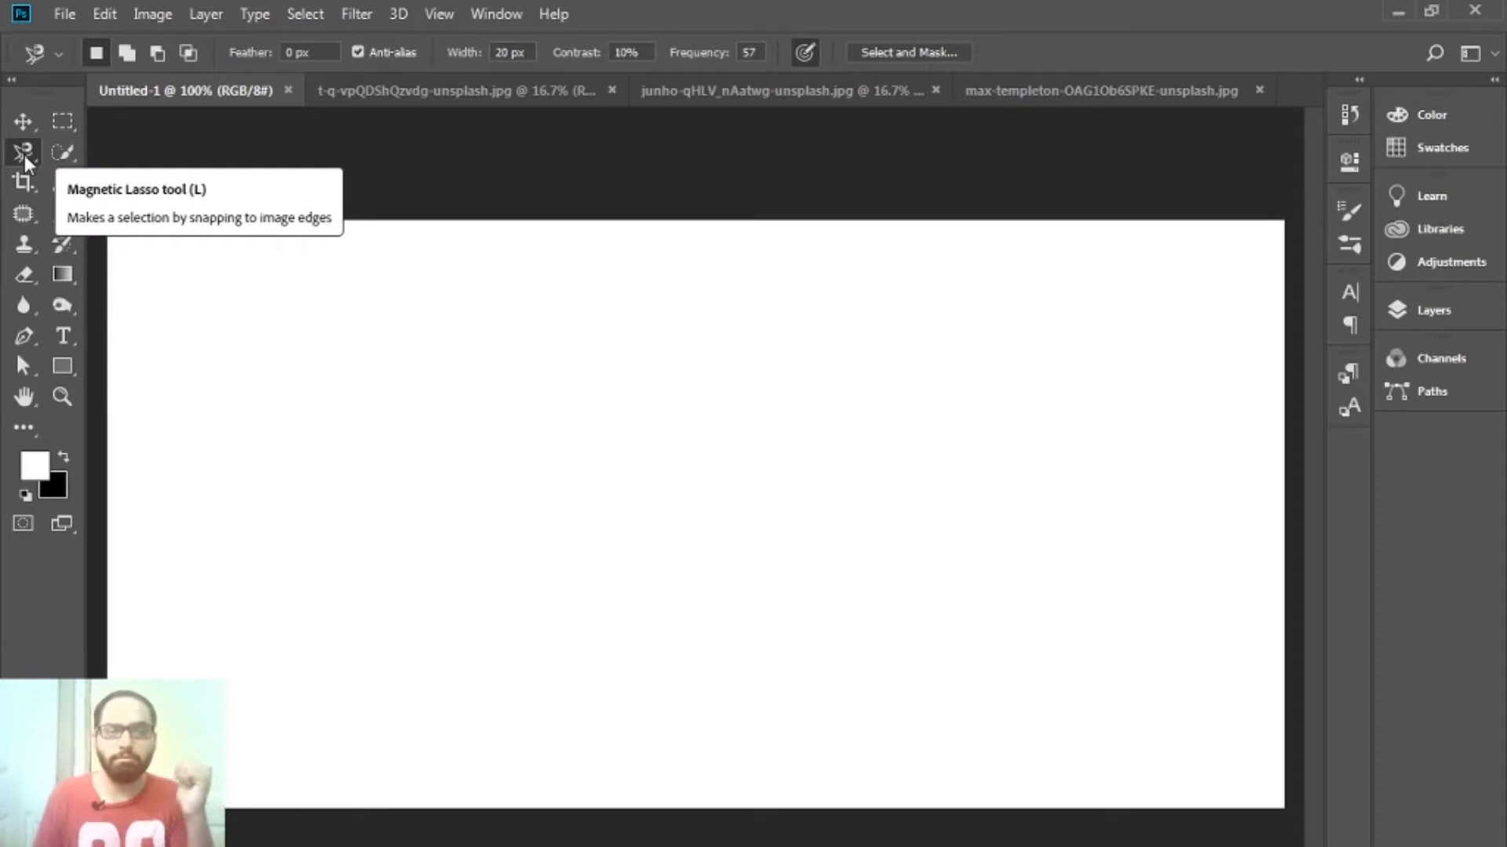
- Draw an irregular wavy freehand selection with the Lasso tool on the blank canvas, and deselect it
drag(23, 154, 63, 147)
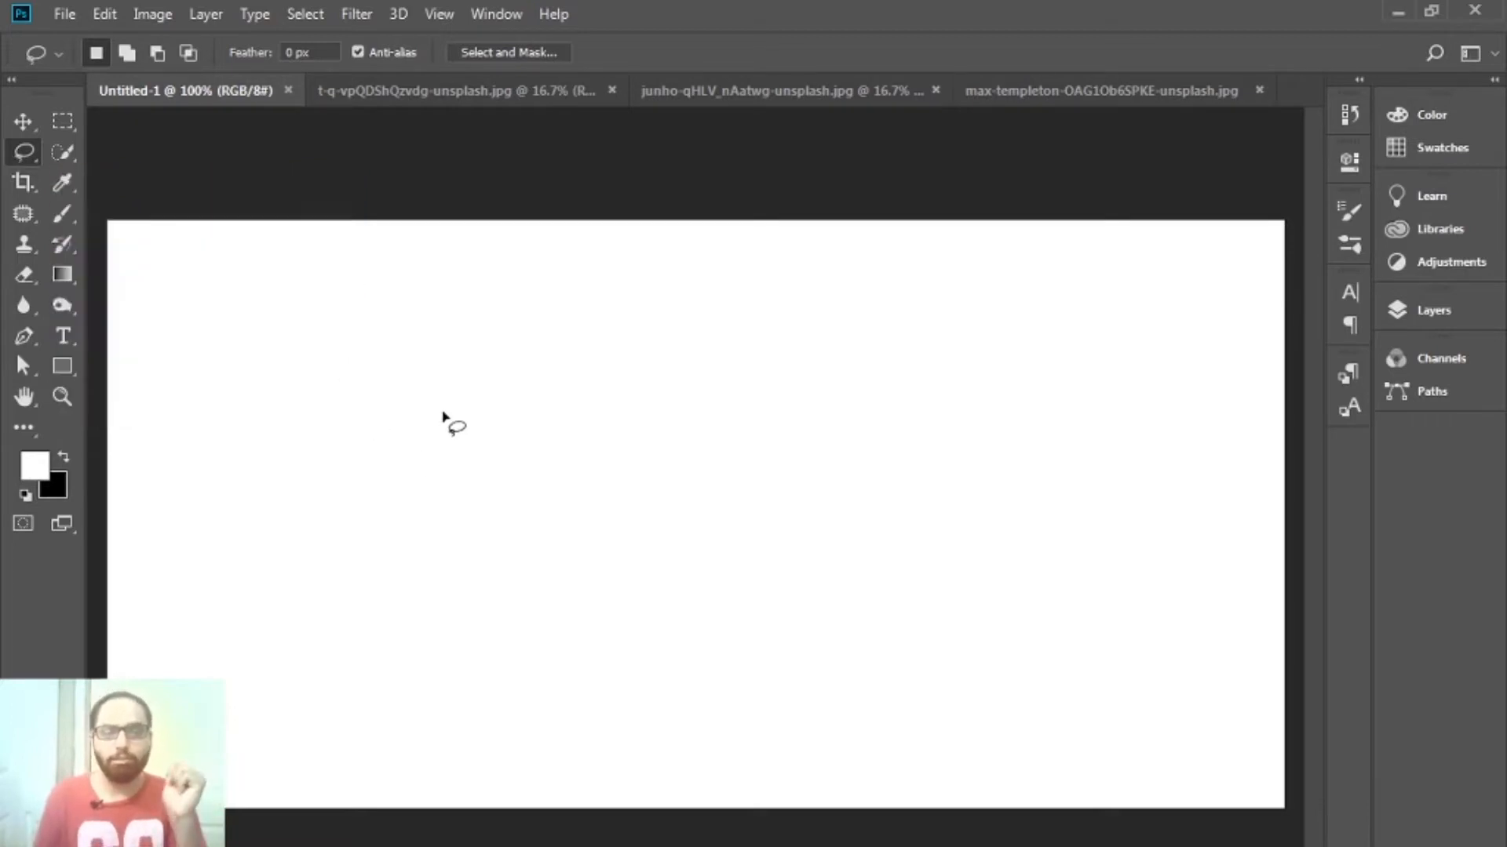
mouse_move(331, 396)
mouse_down()
mouse_move(359, 342)
mouse_move(394, 341)
mouse_move(419, 400)
mouse_move(448, 419)
mouse_move(506, 350)
mouse_move(532, 356)
mouse_move(551, 391)
mouse_move(545, 490)
mouse_move(582, 515)
mouse_move(674, 524)
mouse_move(699, 567)
mouse_move(690, 611)
mouse_move(814, 623)
mouse_move(851, 662)
mouse_move(828, 697)
mouse_move(671, 680)
mouse_move(627, 706)
mouse_move(444, 653)
mouse_move(407, 667)
mouse_move(360, 639)
mouse_move(335, 520)
mouse_move(227, 483)
mouse_move(201, 428)
mouse_move(224, 370)
mouse_move(329, 414)
mouse_up()
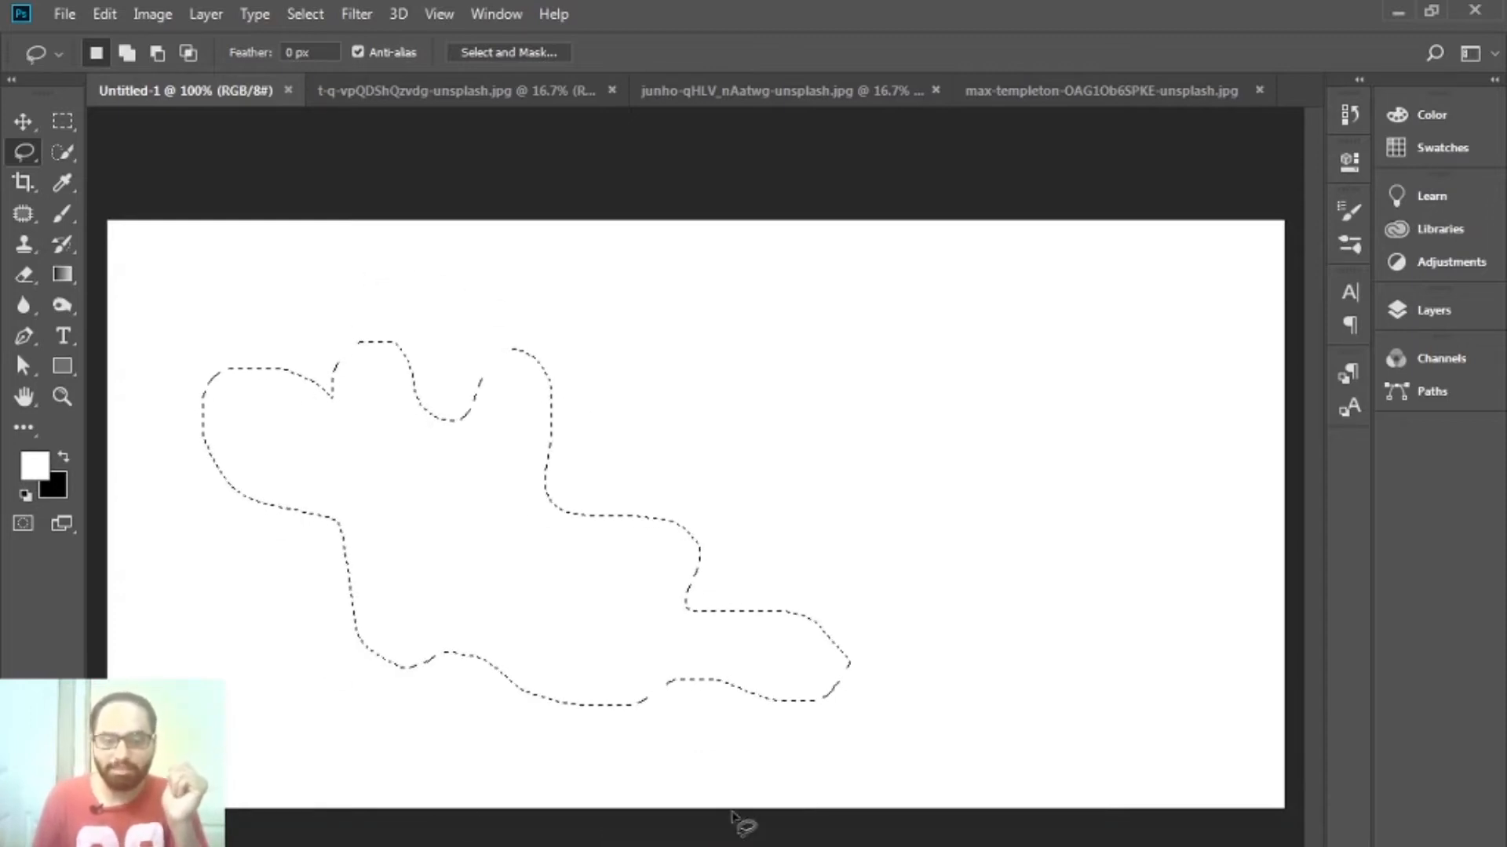
key(ctrl)
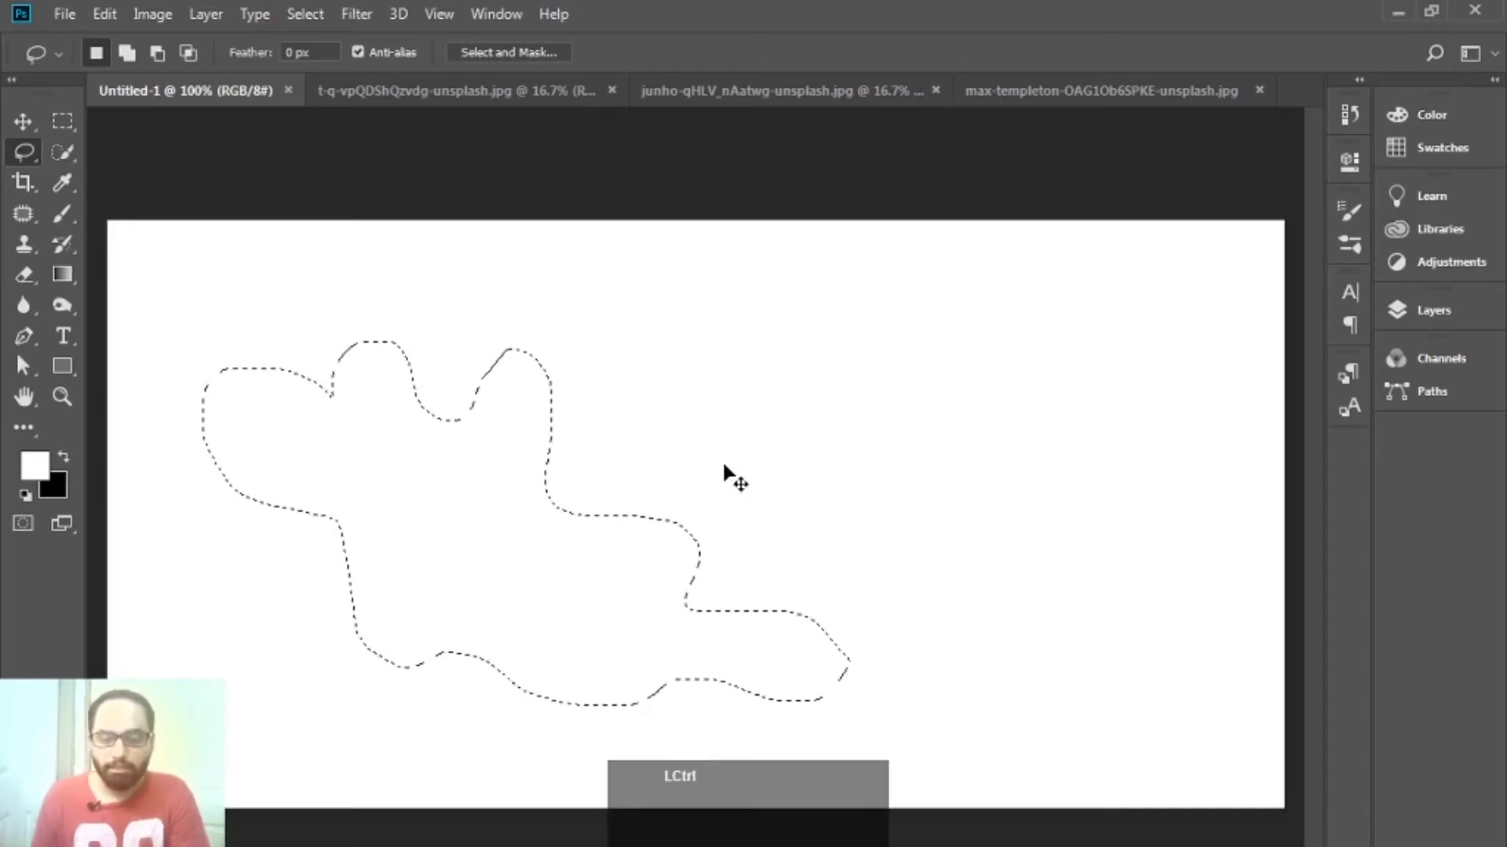
key(ctrl+d)
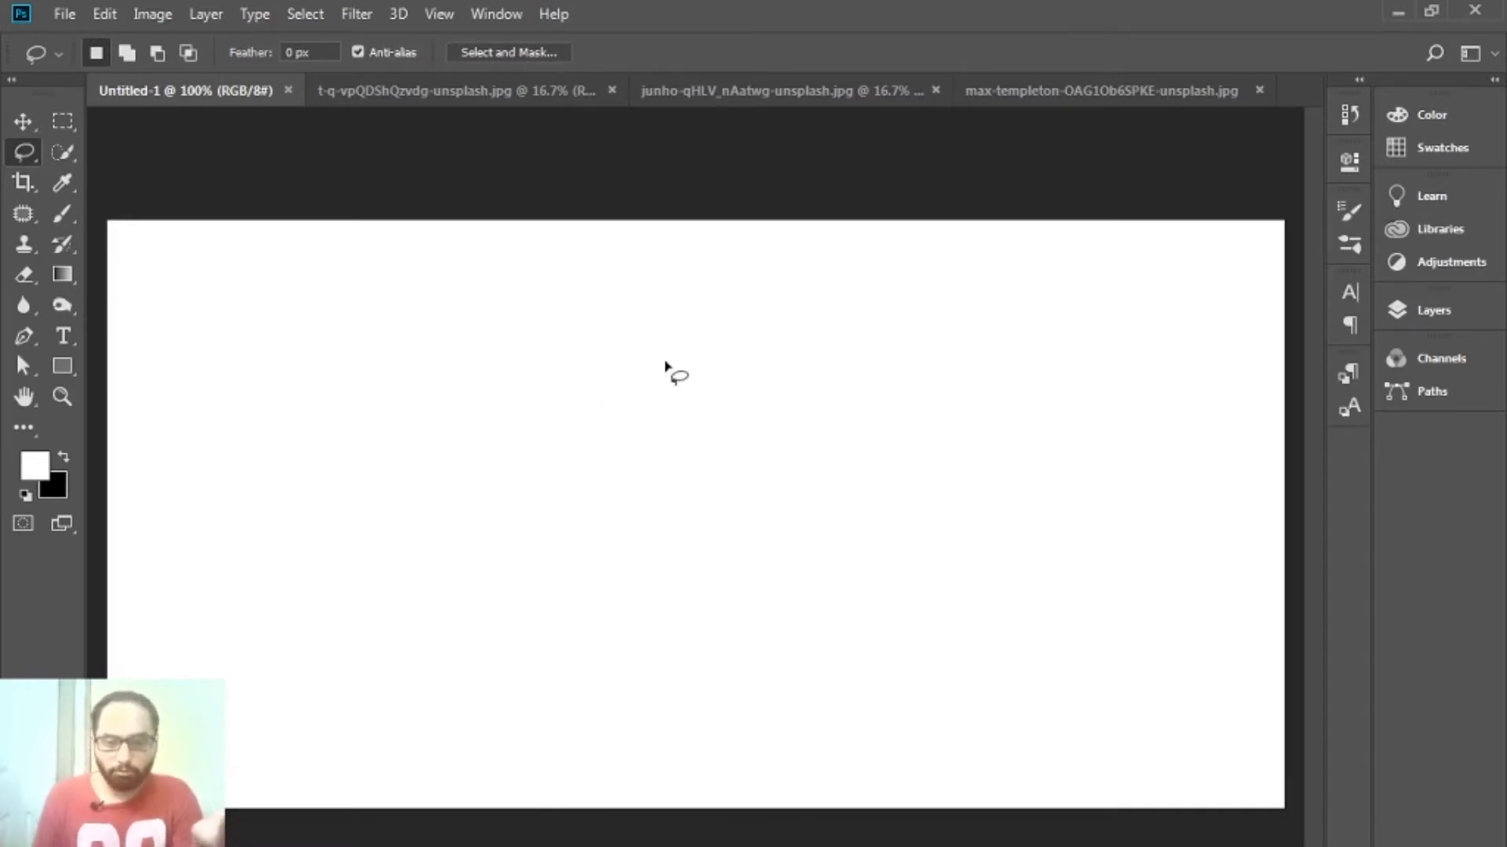
- Draw a rounded, egg-shaped freehand Lasso selection around the middle of the canvas and clear it
mouse_move(445, 367)
mouse_down()
mouse_move(511, 328)
mouse_move(644, 360)
mouse_move(716, 445)
mouse_move(740, 575)
mouse_move(702, 638)
mouse_move(617, 673)
mouse_move(520, 672)
mouse_move(378, 503)
mouse_move(381, 365)
mouse_move(414, 345)
mouse_move(472, 360)
mouse_up()
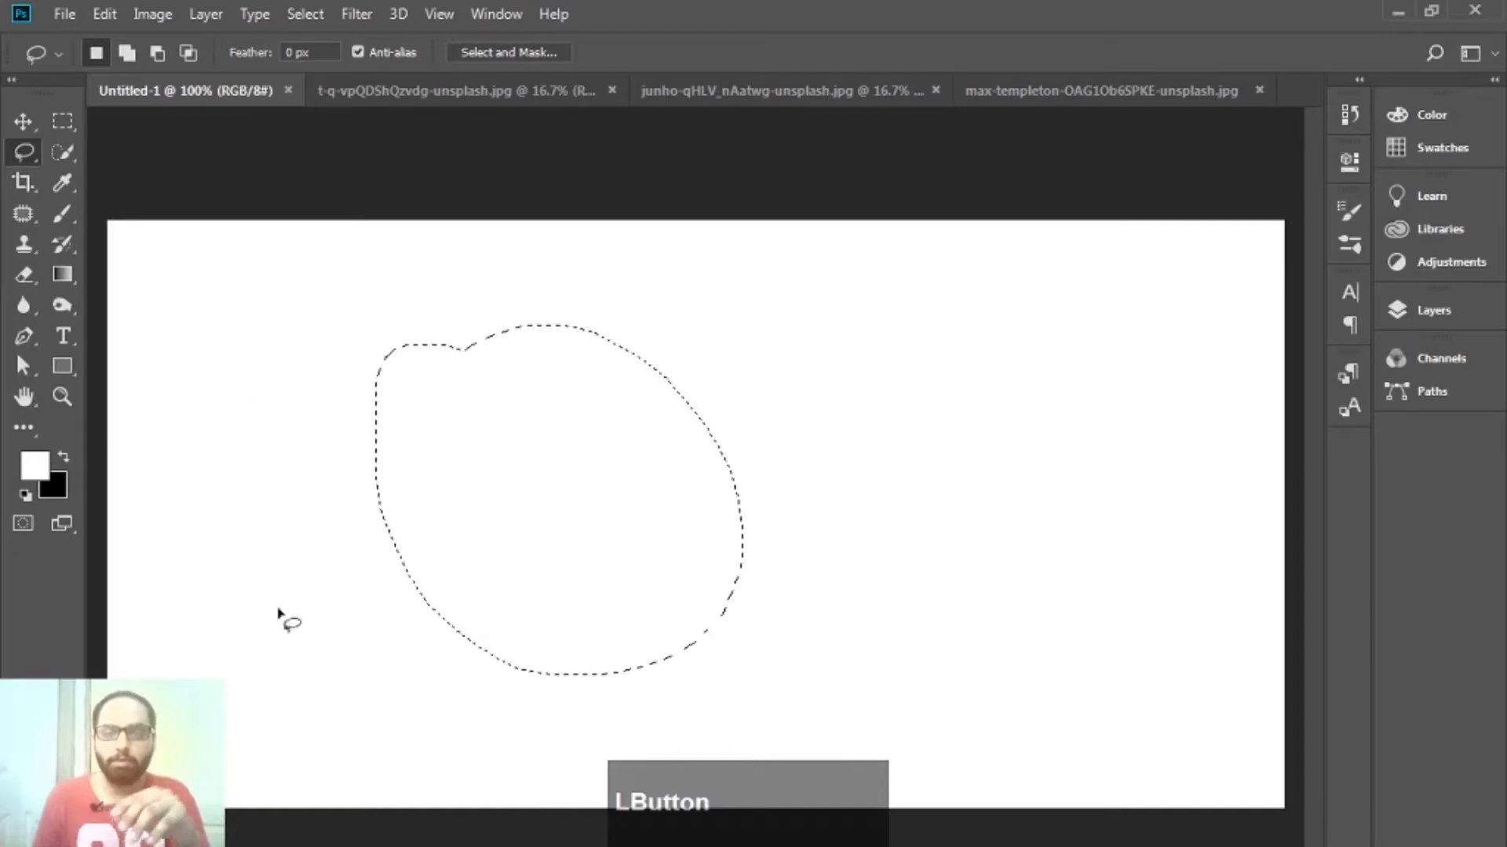
key(ctrl)
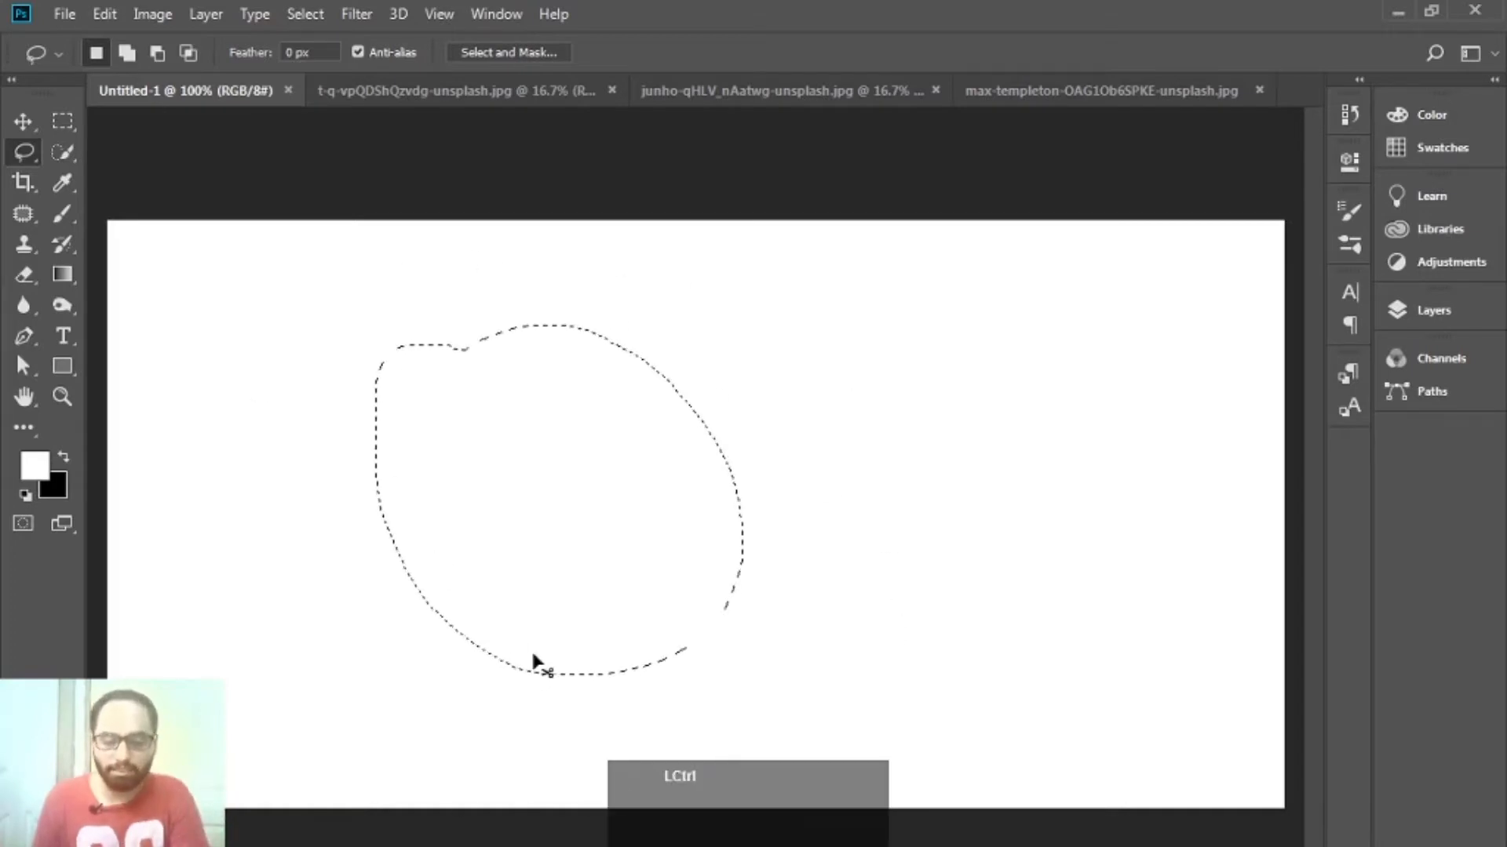
key(ctrl+d)
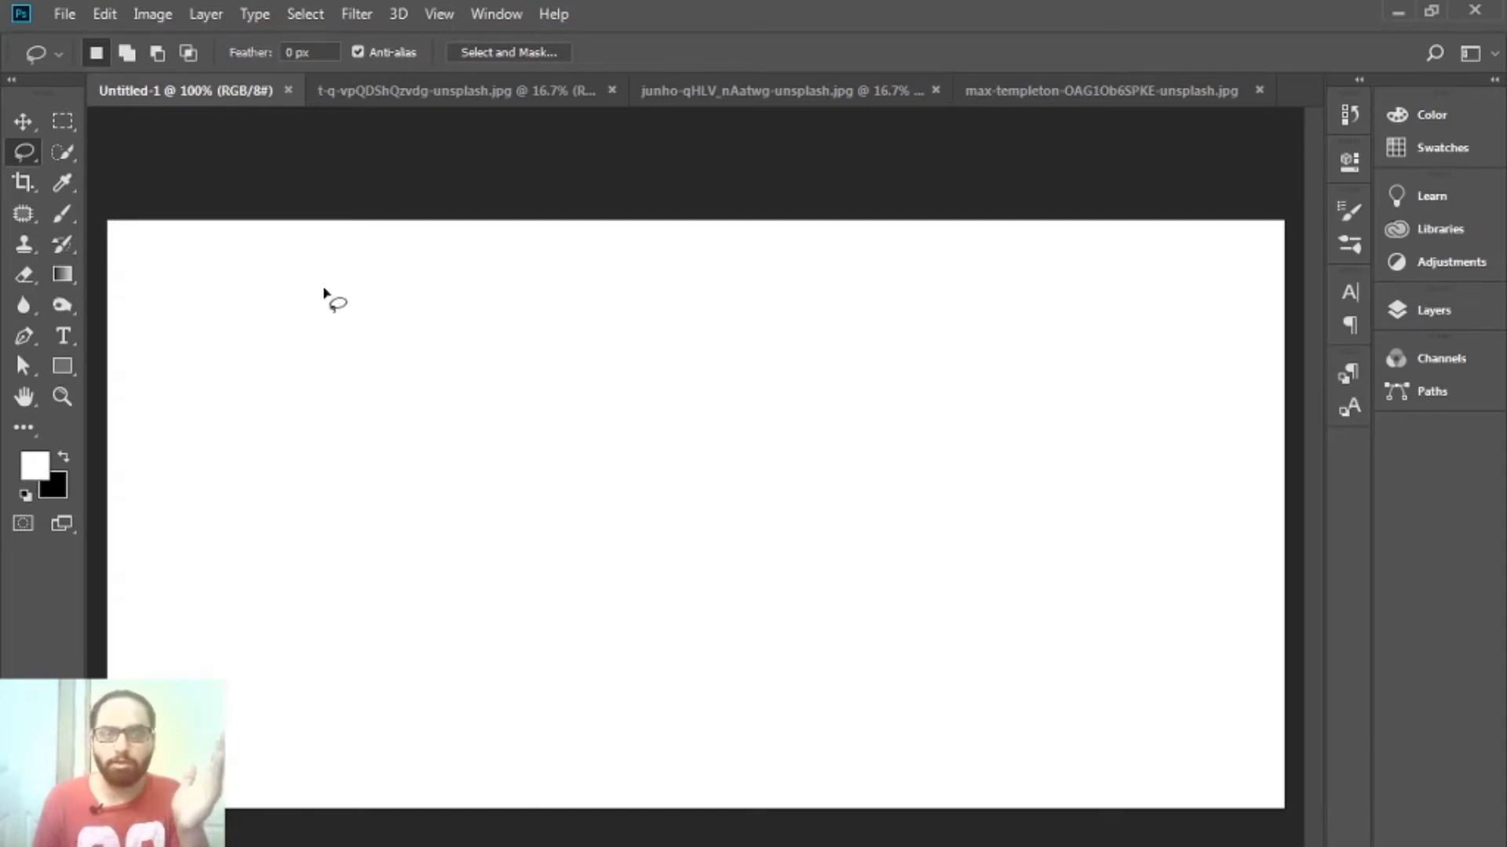
- Outline a closed nine-point straight-edged selection across the blank canvas with the Polygonal Lasso tool, and deselect it
mouse_move(20, 152)
mouse_down()
mouse_move(168, 192)
mouse_move(182, 172)
mouse_up()
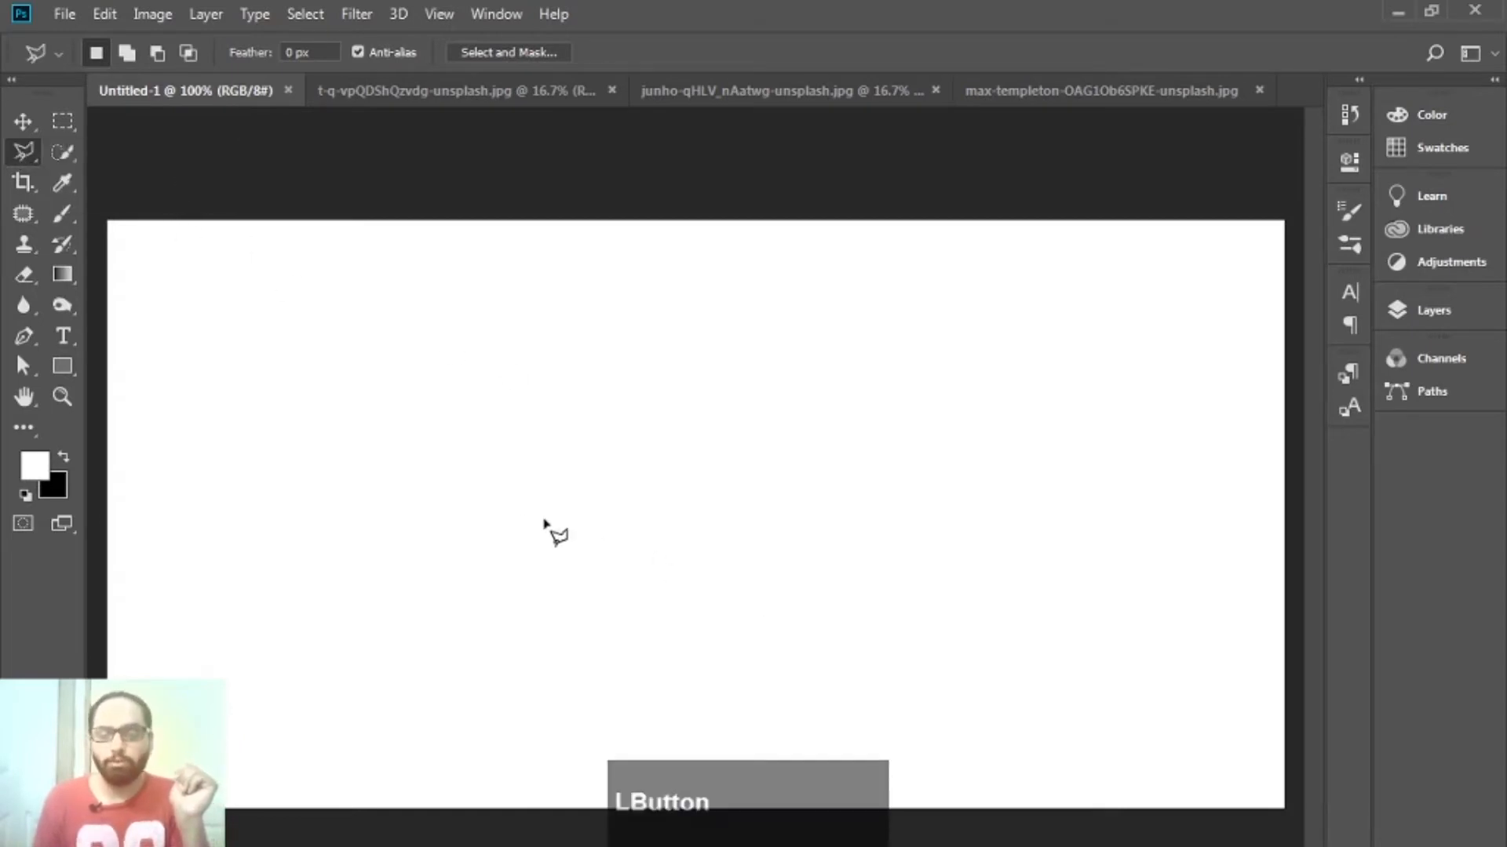
click(435, 345)
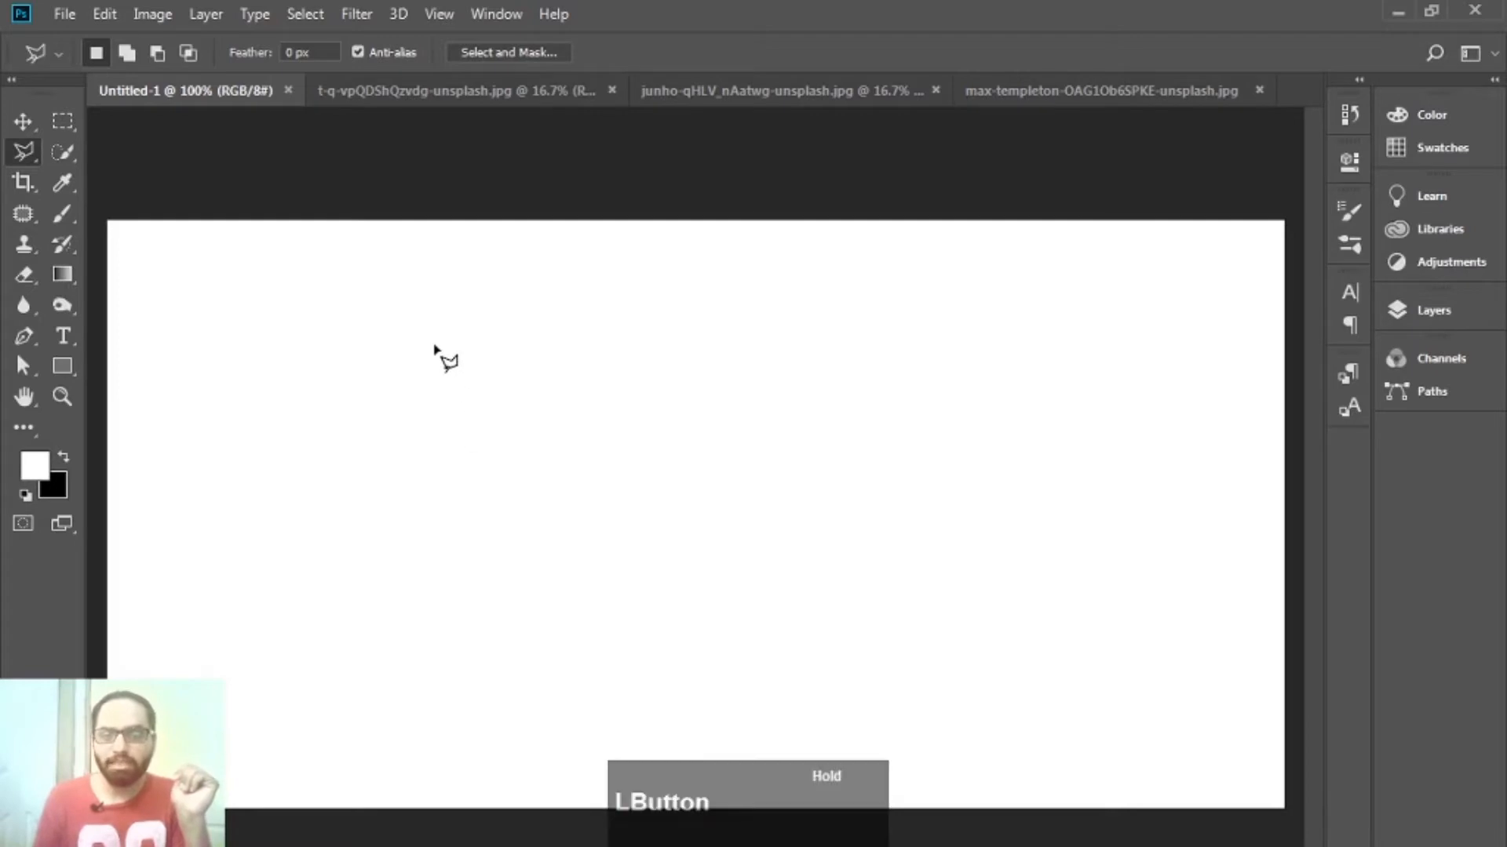
click(516, 509)
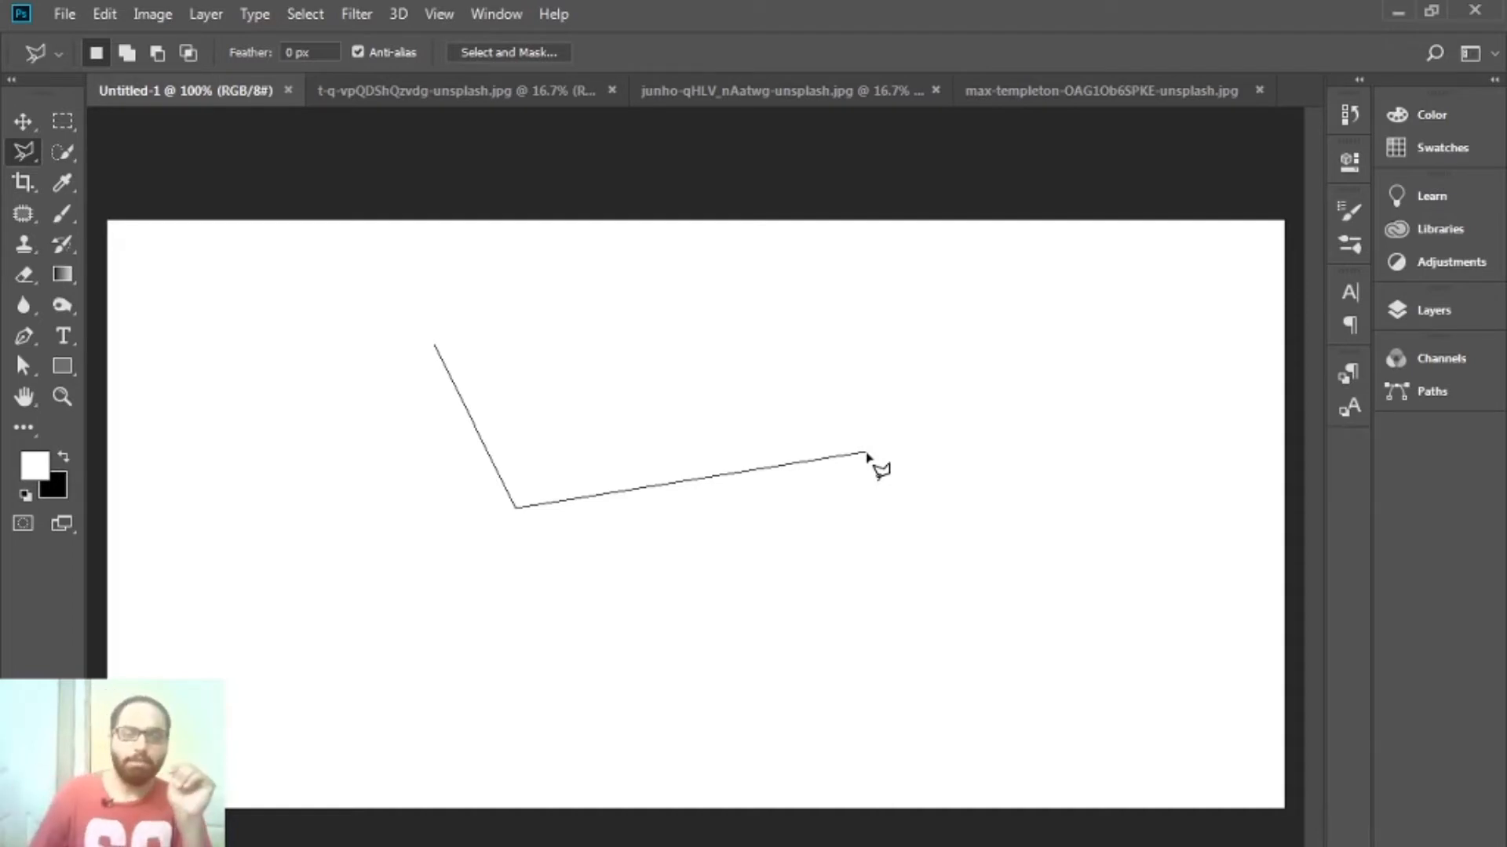
click(861, 453)
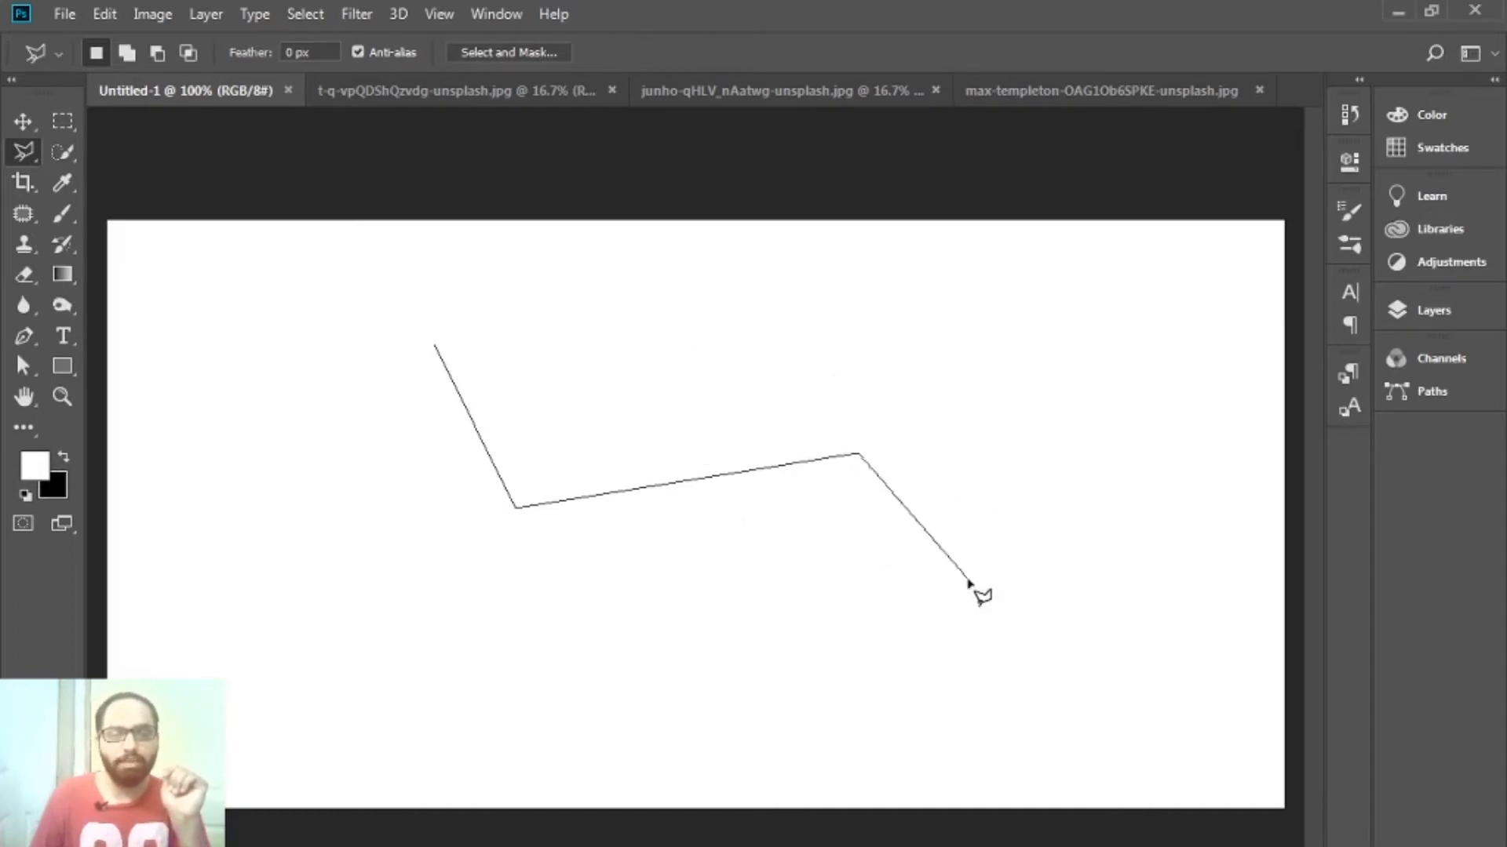
click(939, 388)
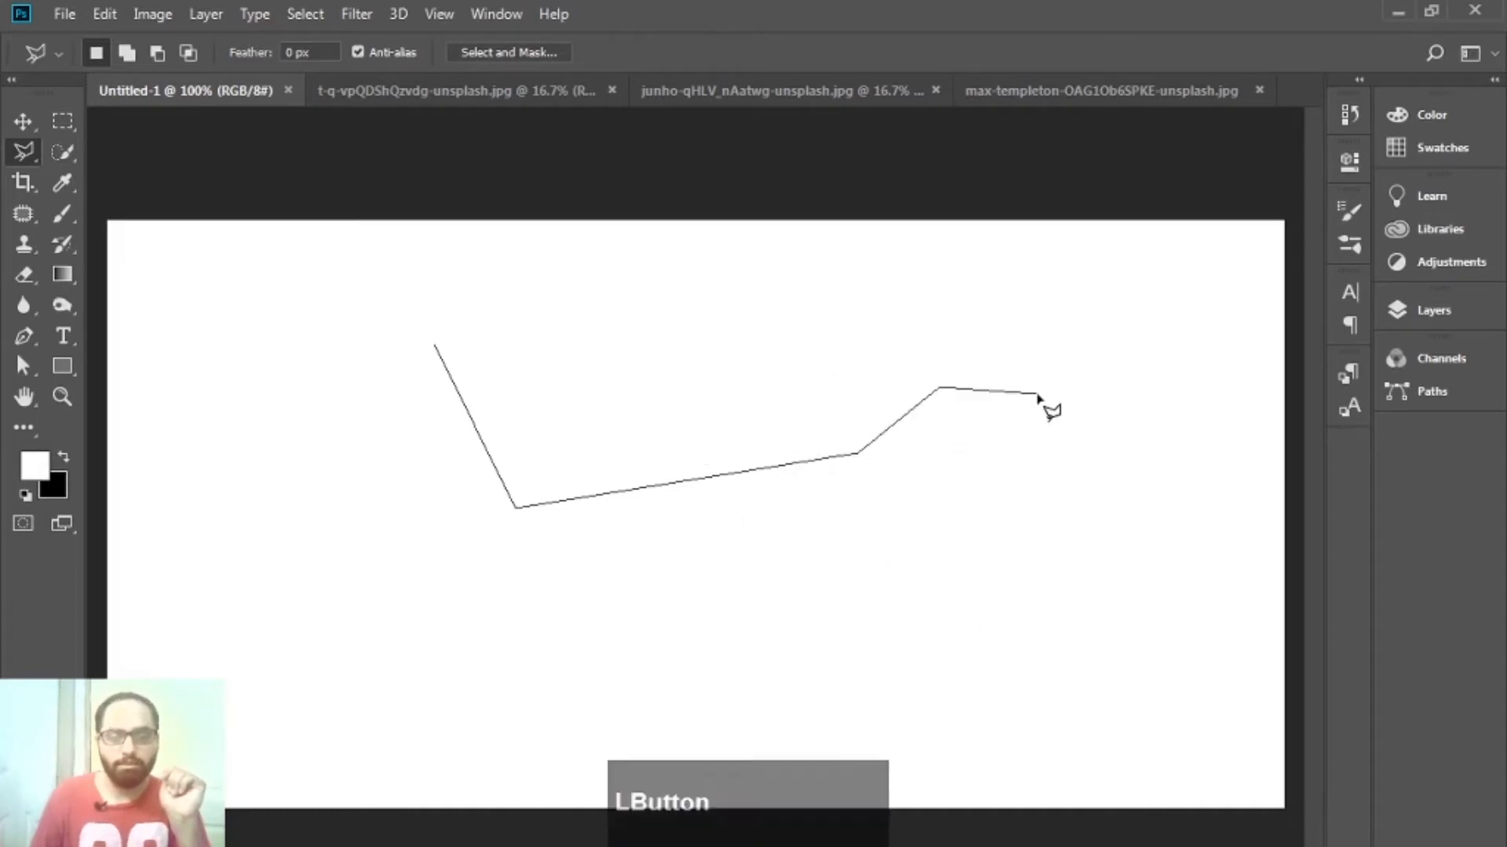
click(1136, 594)
click(727, 640)
click(434, 710)
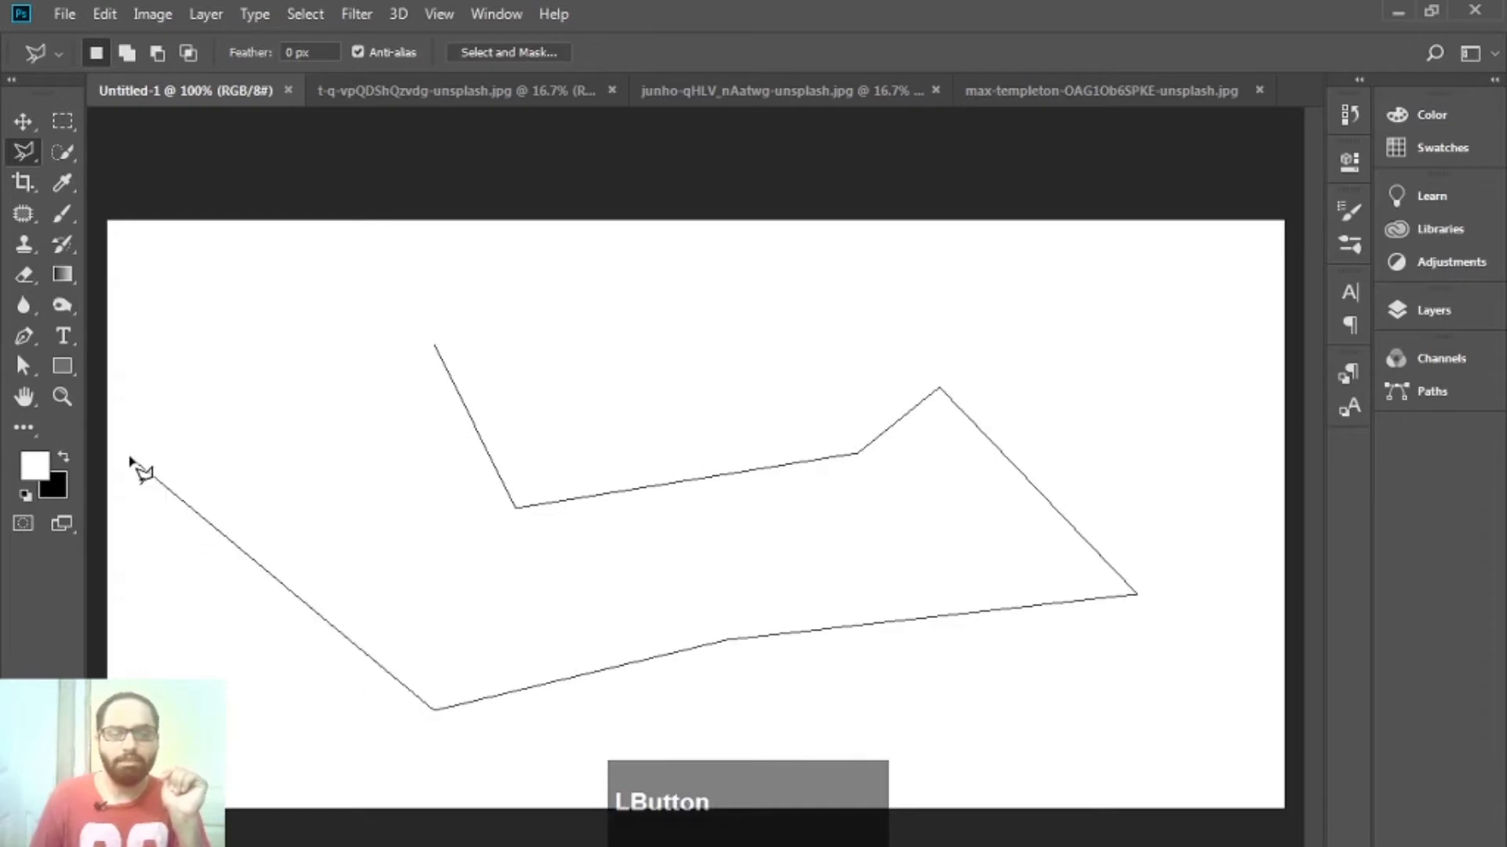
click(139, 431)
click(189, 238)
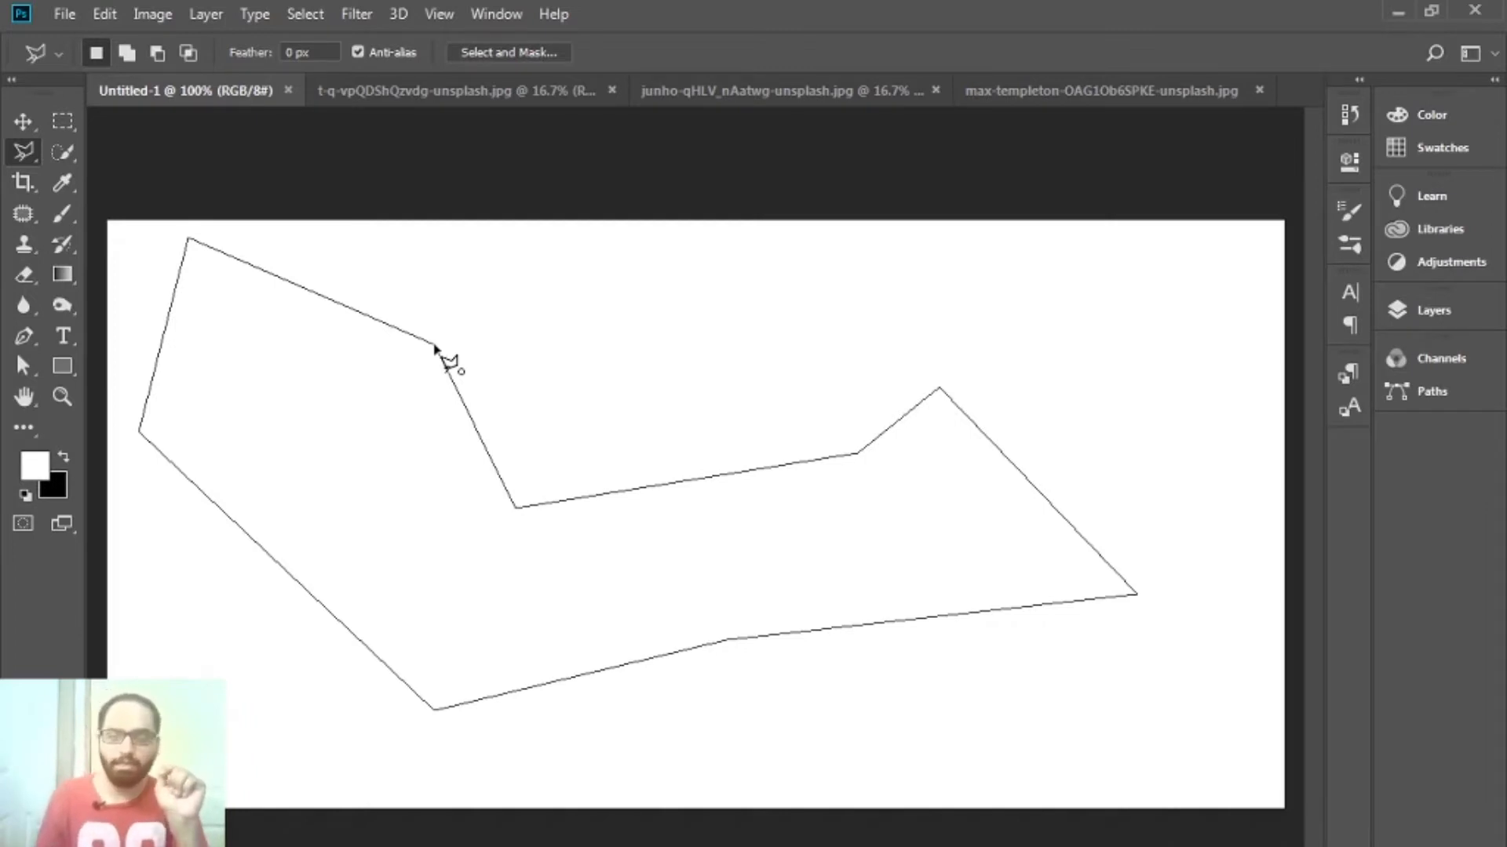
click(435, 347)
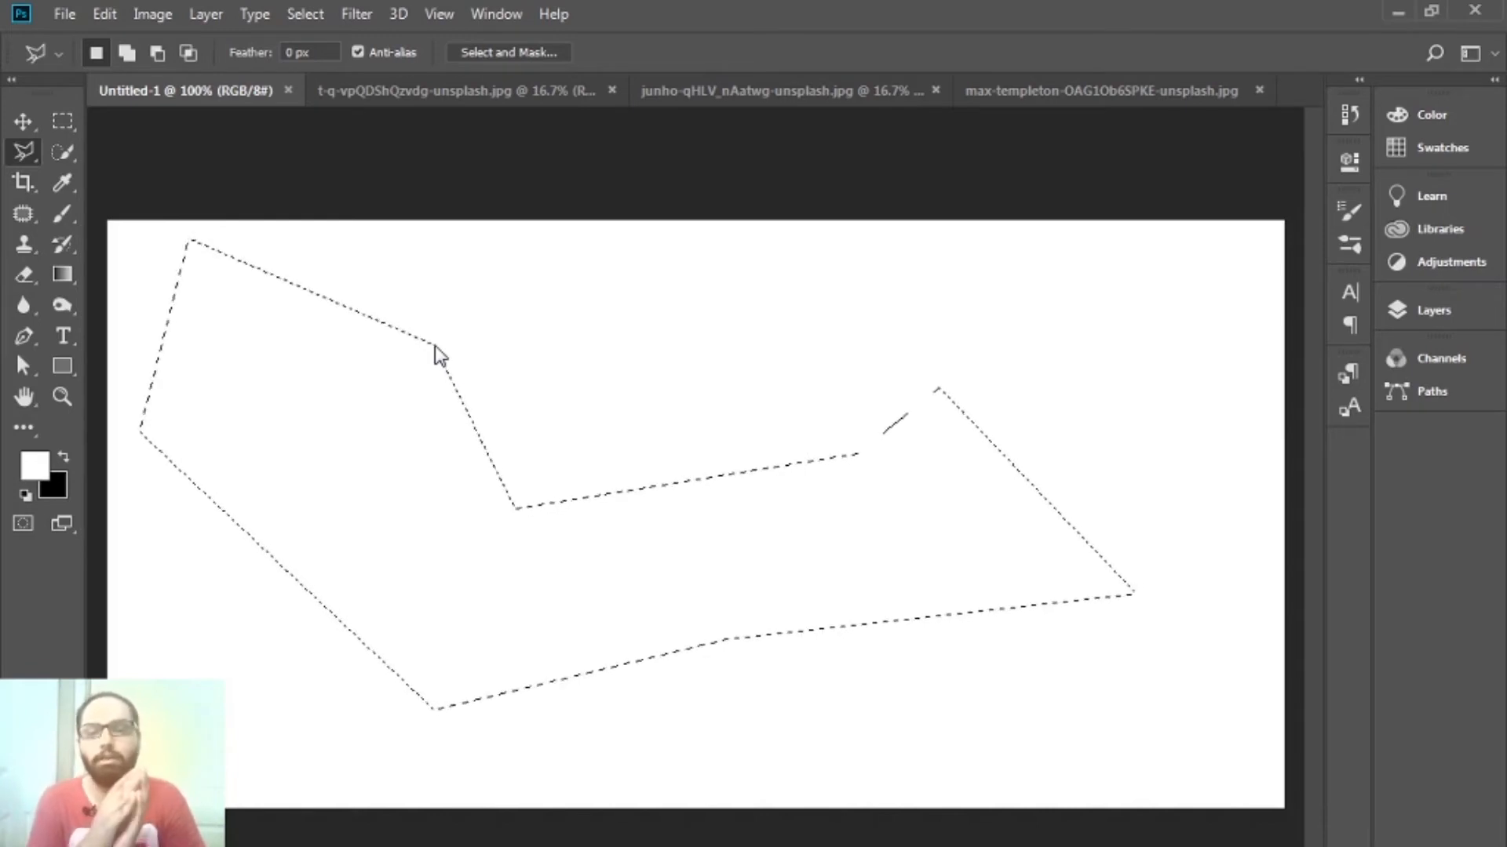
key(ctrl+d)
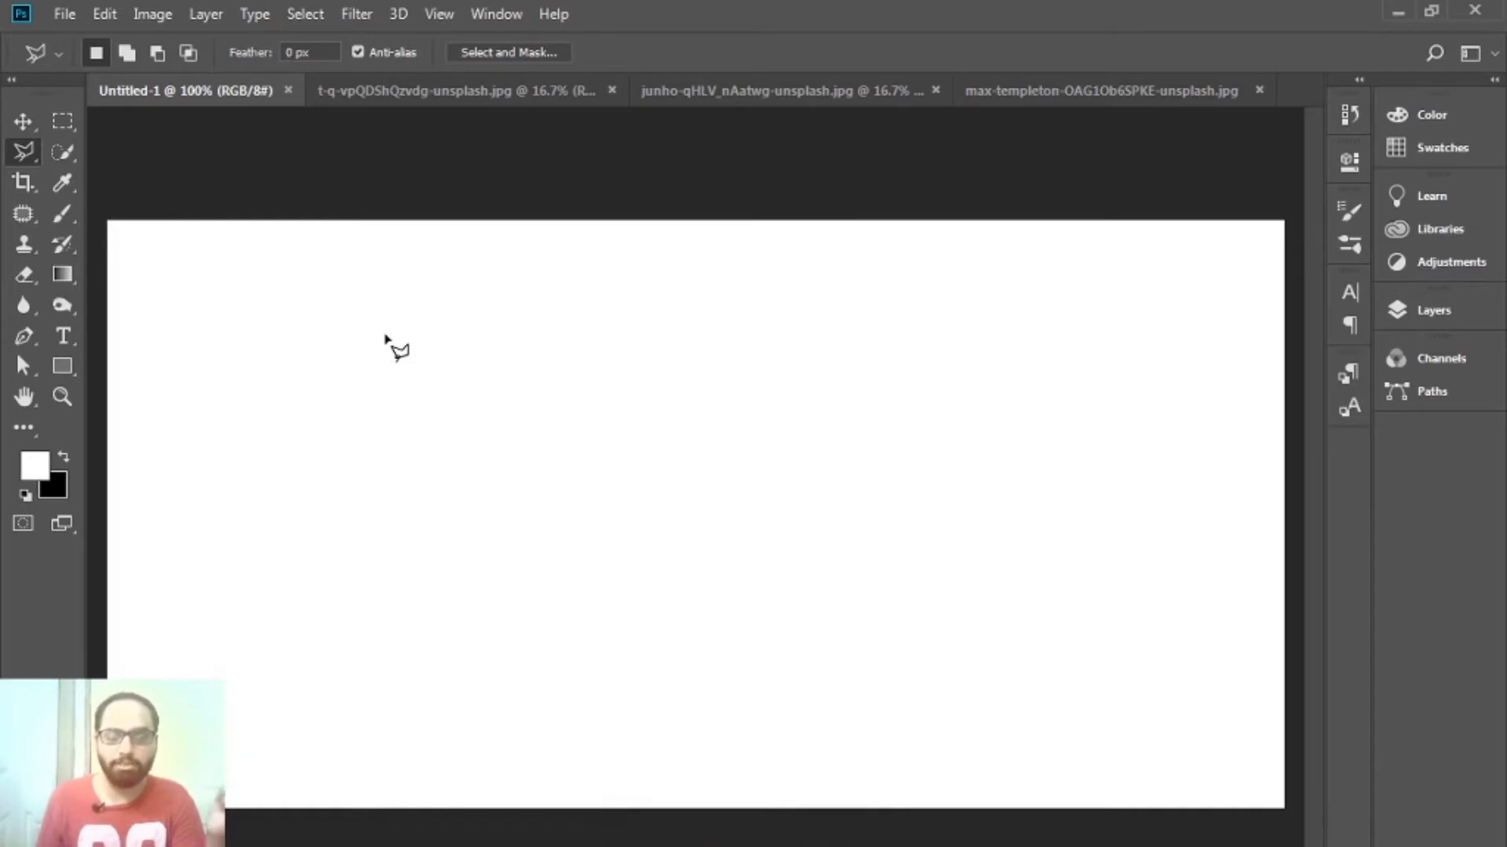
- Select the tomato's body in t-q-vpQDShQzvdg-unsplash.jpg by tracing its outline with the Magnetic Lasso tool
click(25, 149)
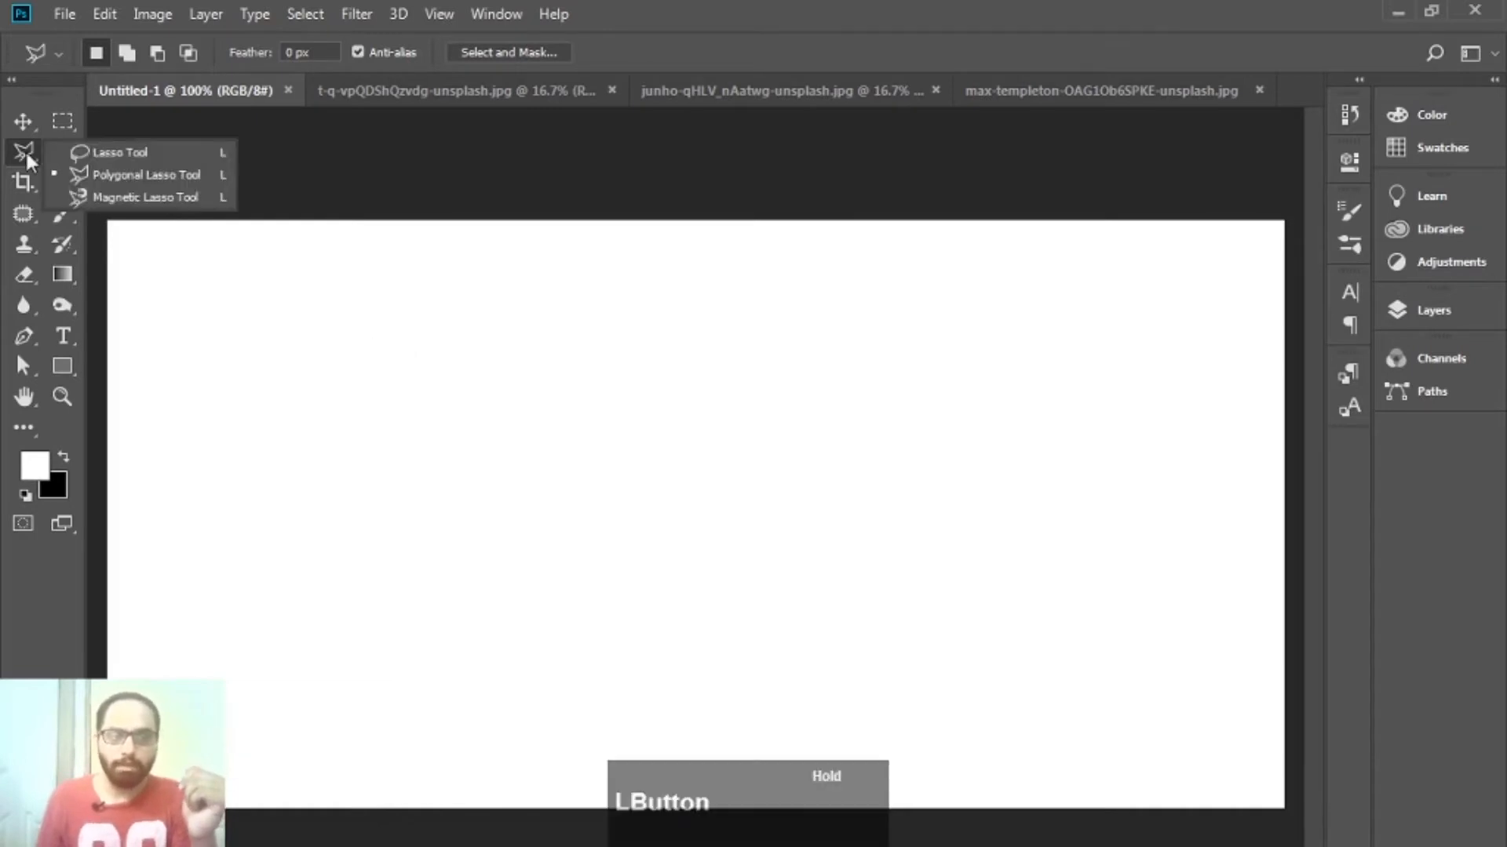
click(84, 196)
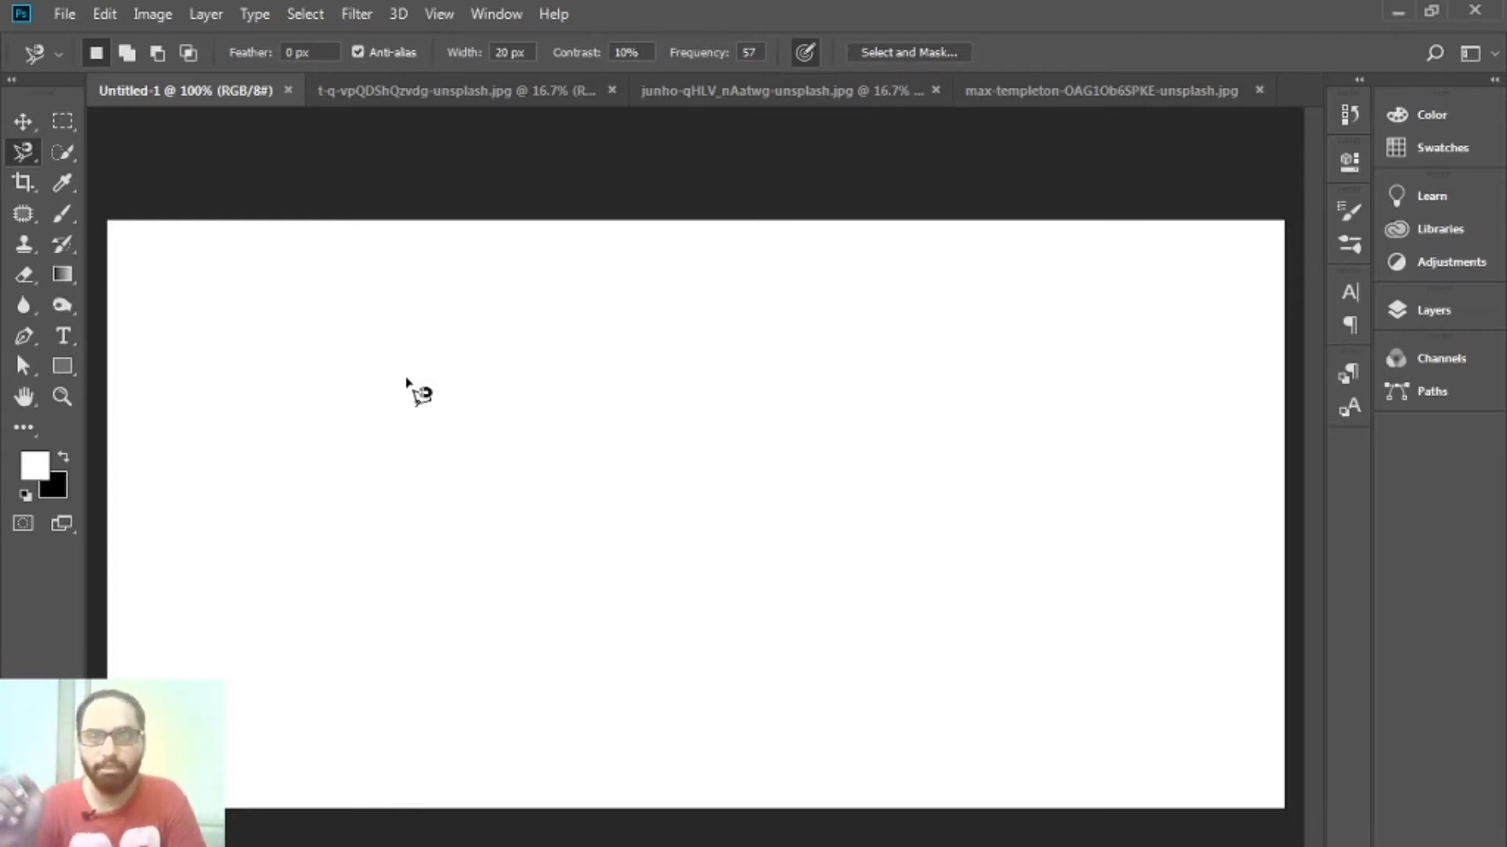
click(444, 105)
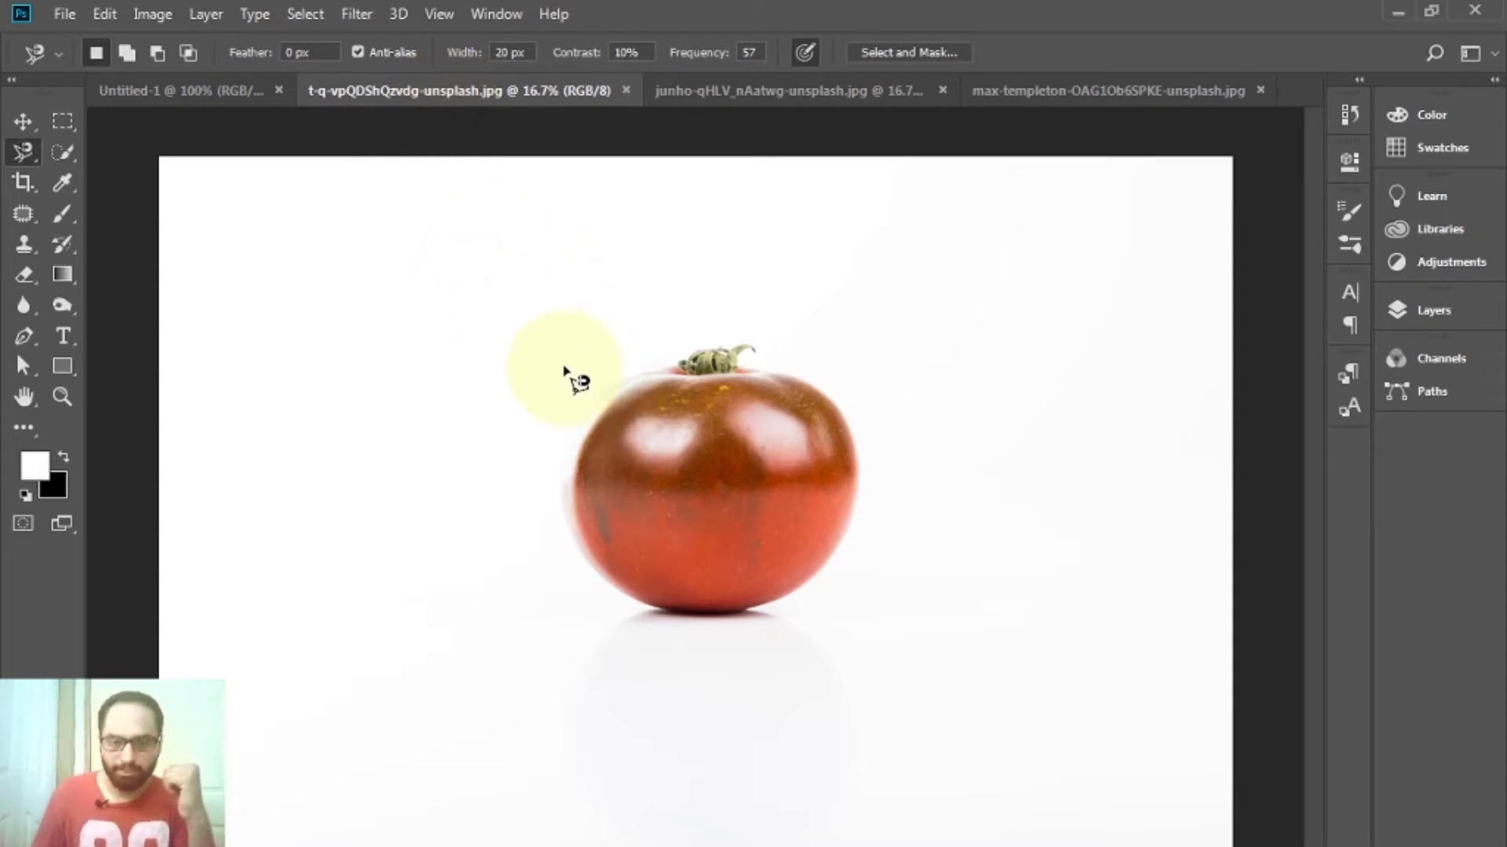
click(582, 446)
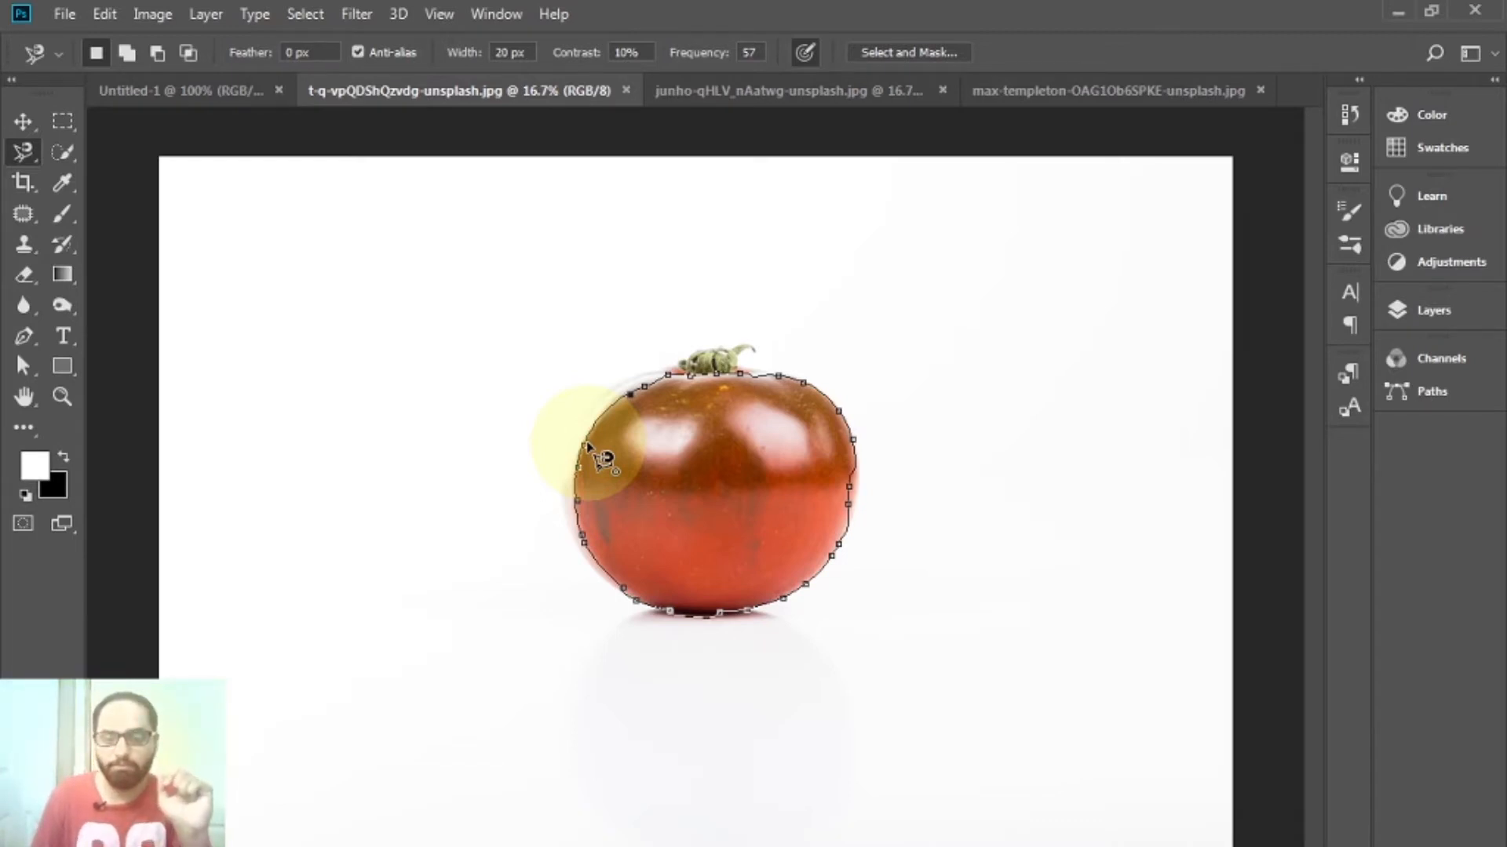
click(588, 445)
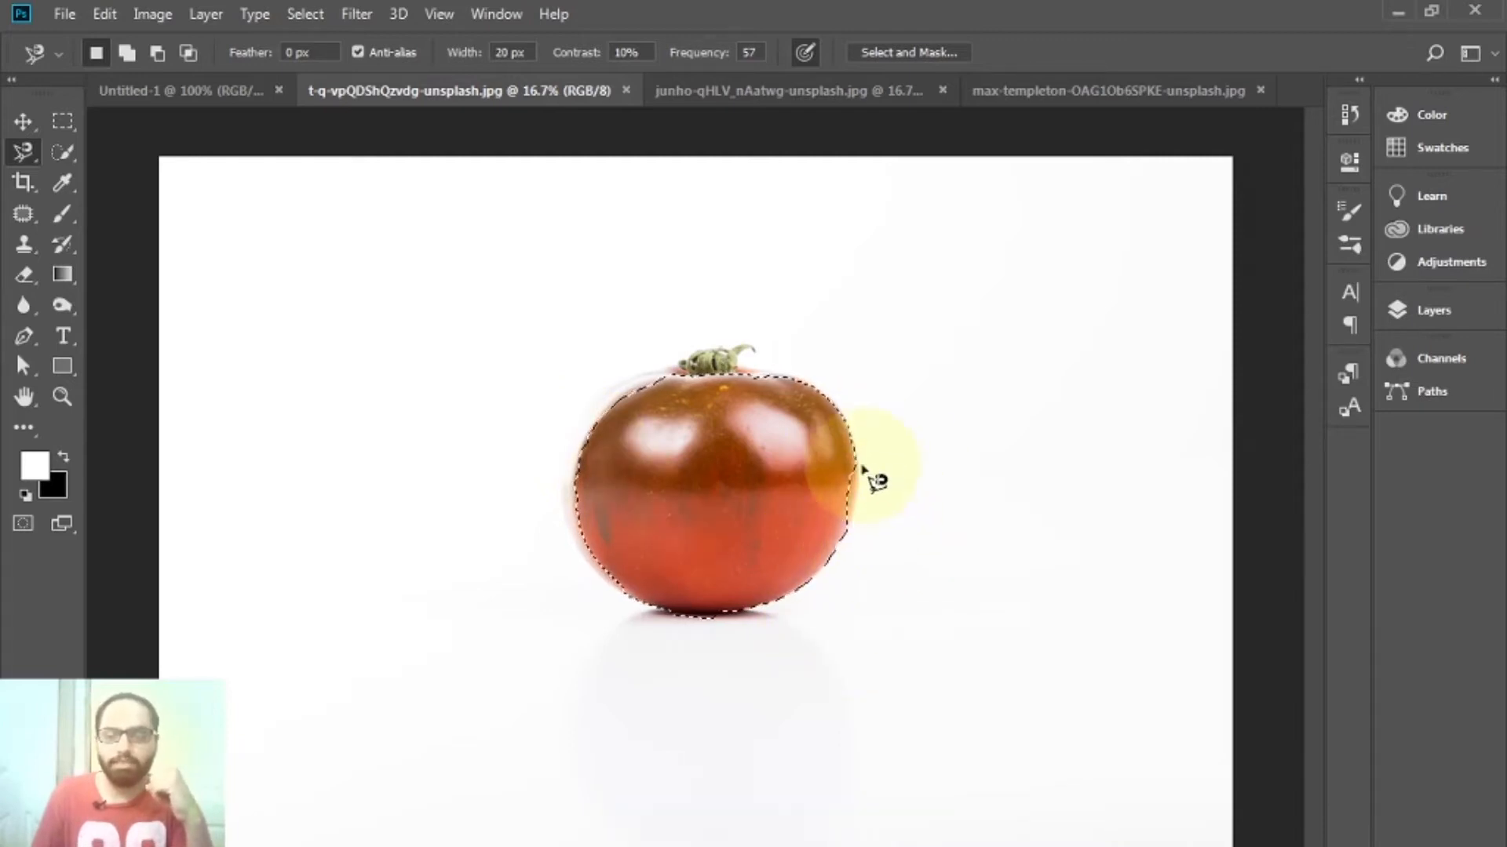
- Examine the tomato selection's edges up close for places where it deviates from the fruit's outline
alt+scroll(816, 468, up, 1)
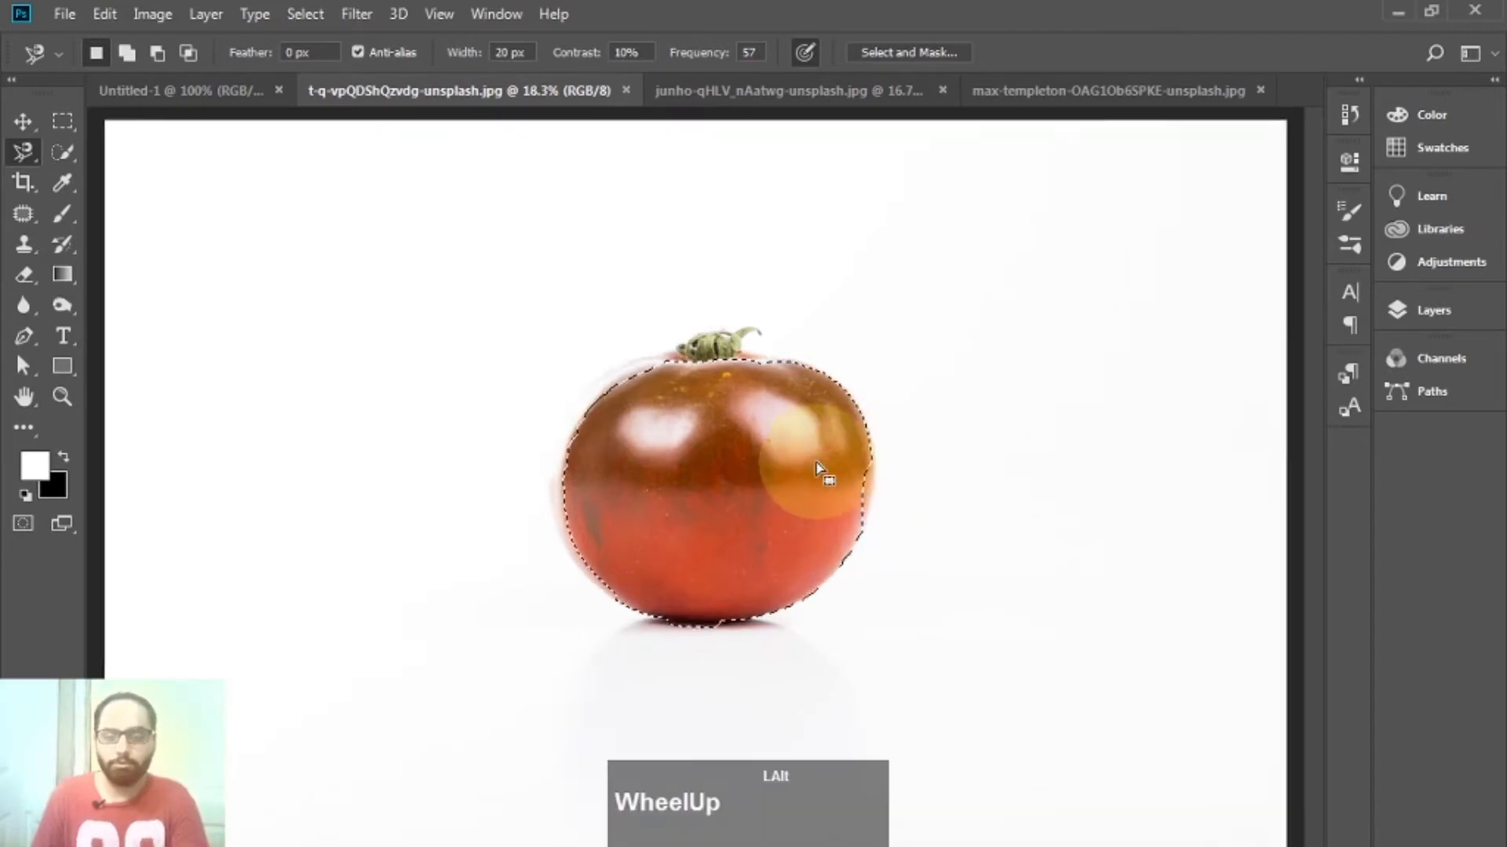
alt+scroll(816, 469, up, 6)
scroll(990, 475, down, 1)
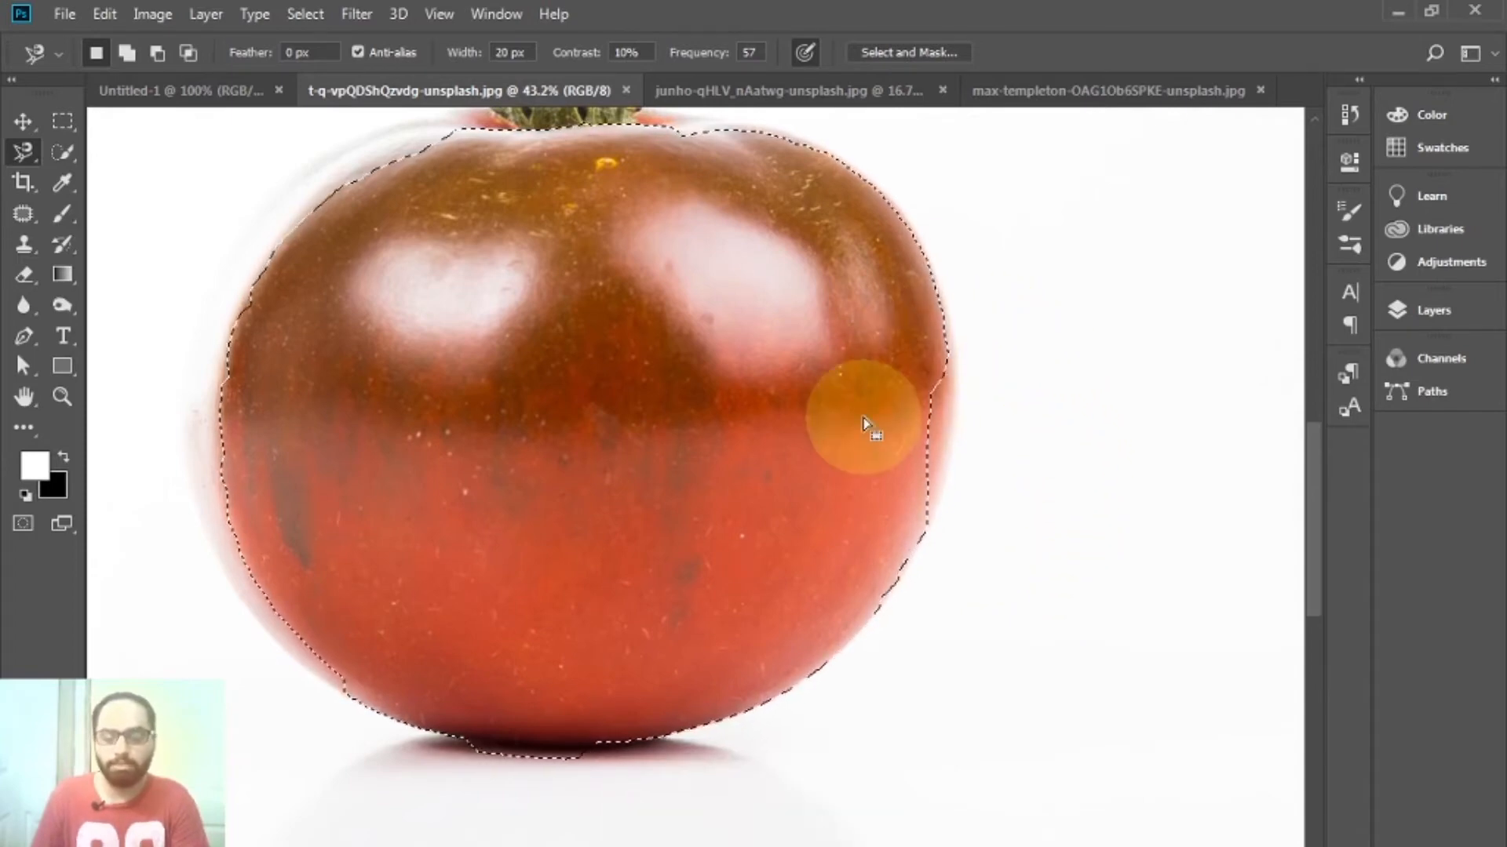
scroll(864, 424, up, 1)
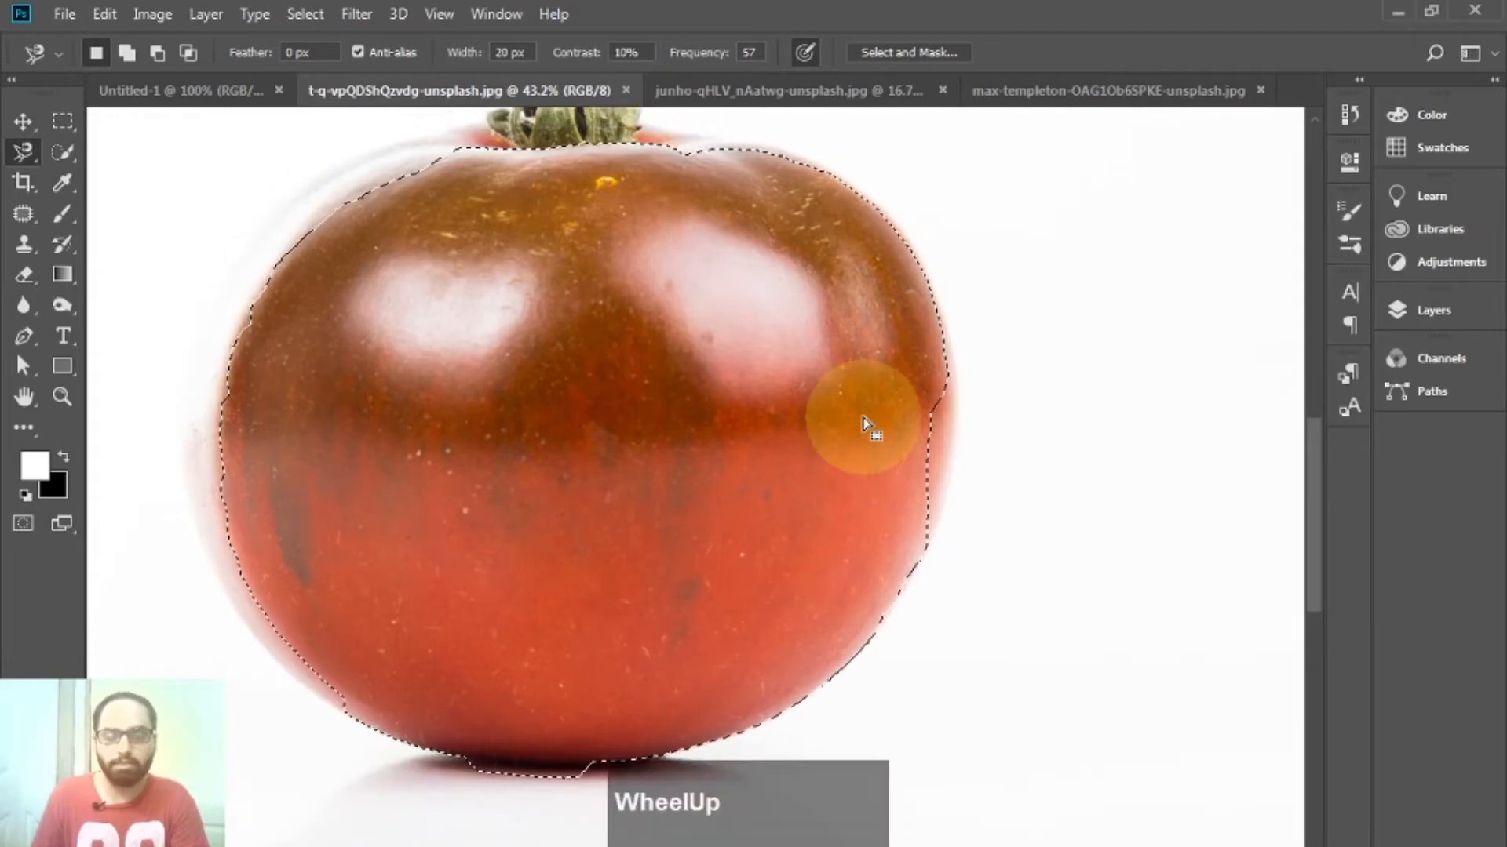
scroll(865, 424, up, 2)
scroll(864, 423, down, 1)
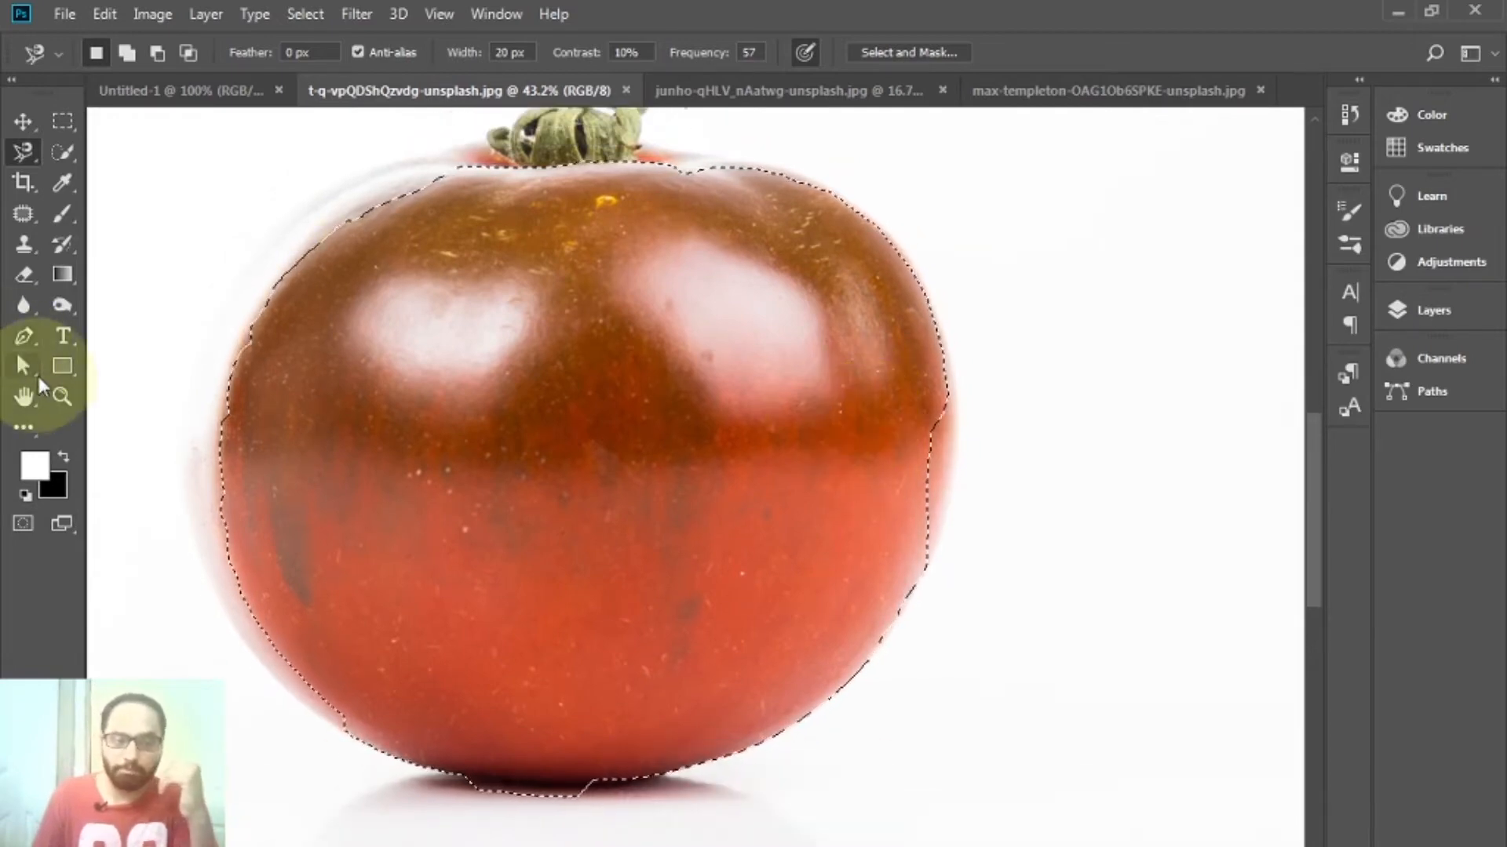
click(444, 620)
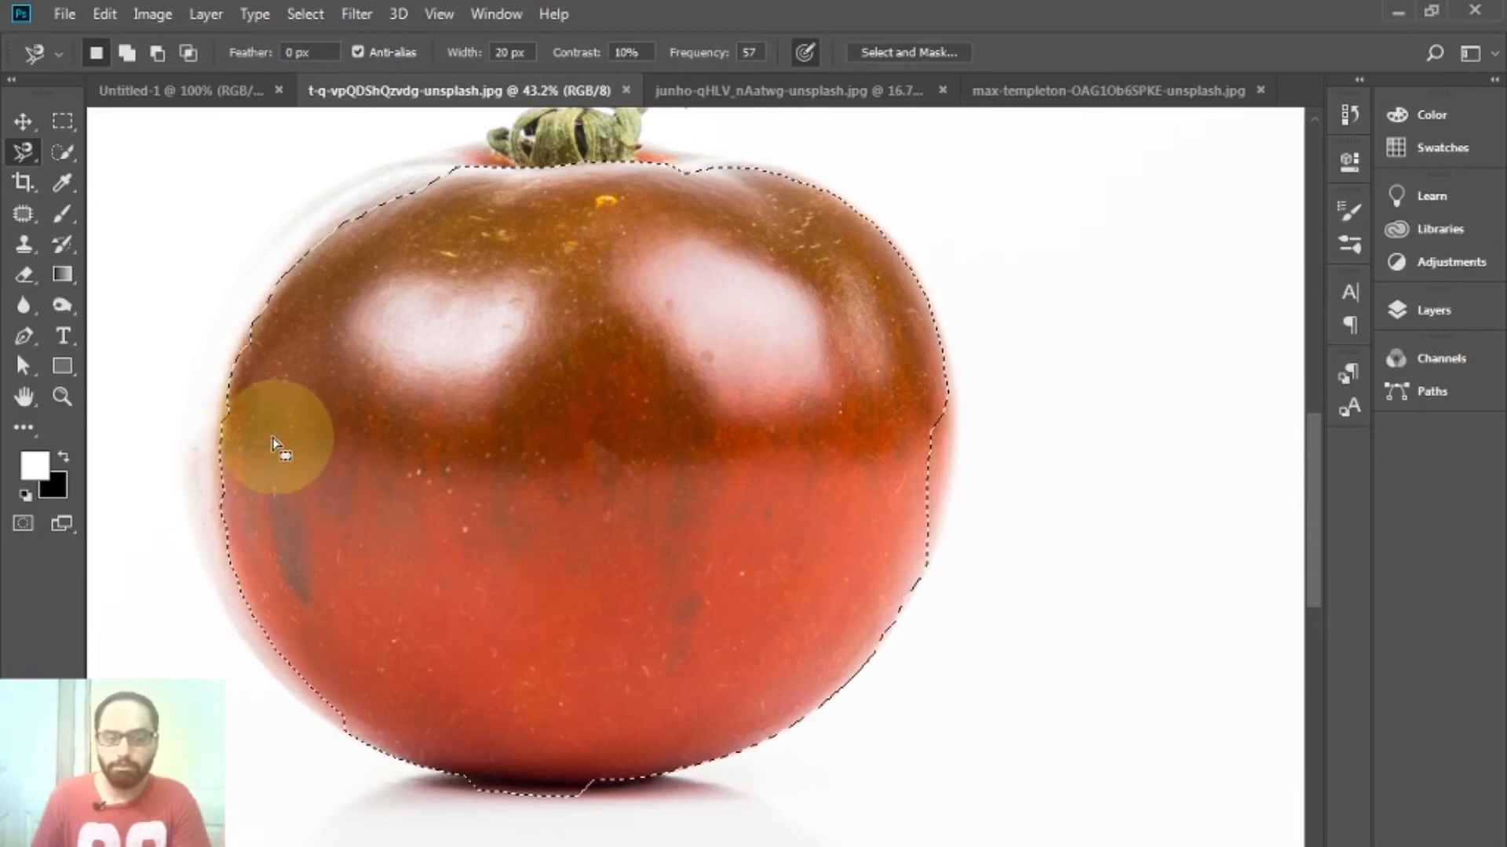
click(431, 532)
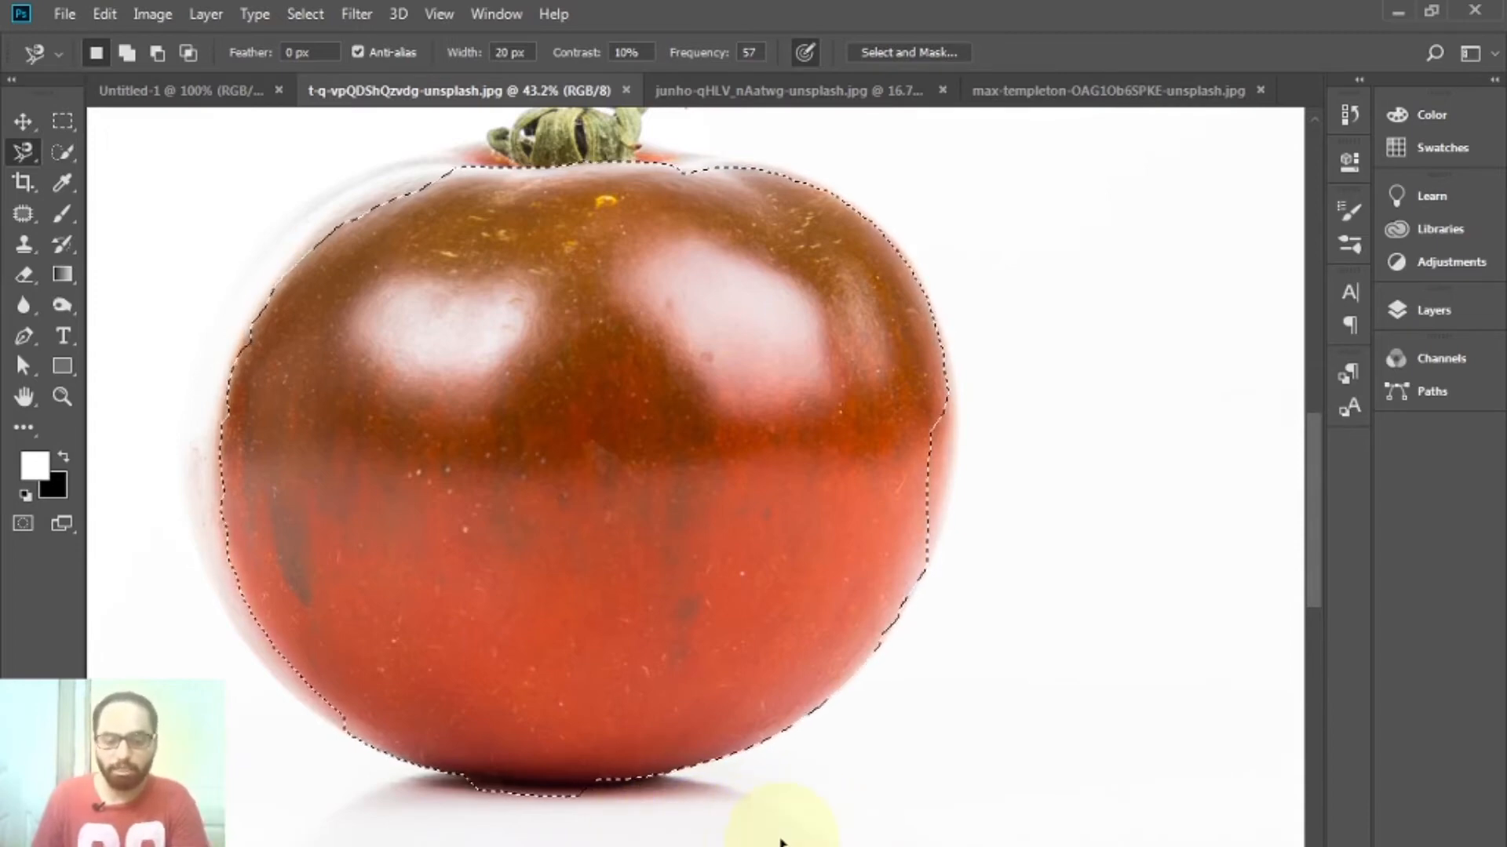
key(c)
key(c)
key(c)
key(c)
key(c)
key(c)
key(c)
key(c)
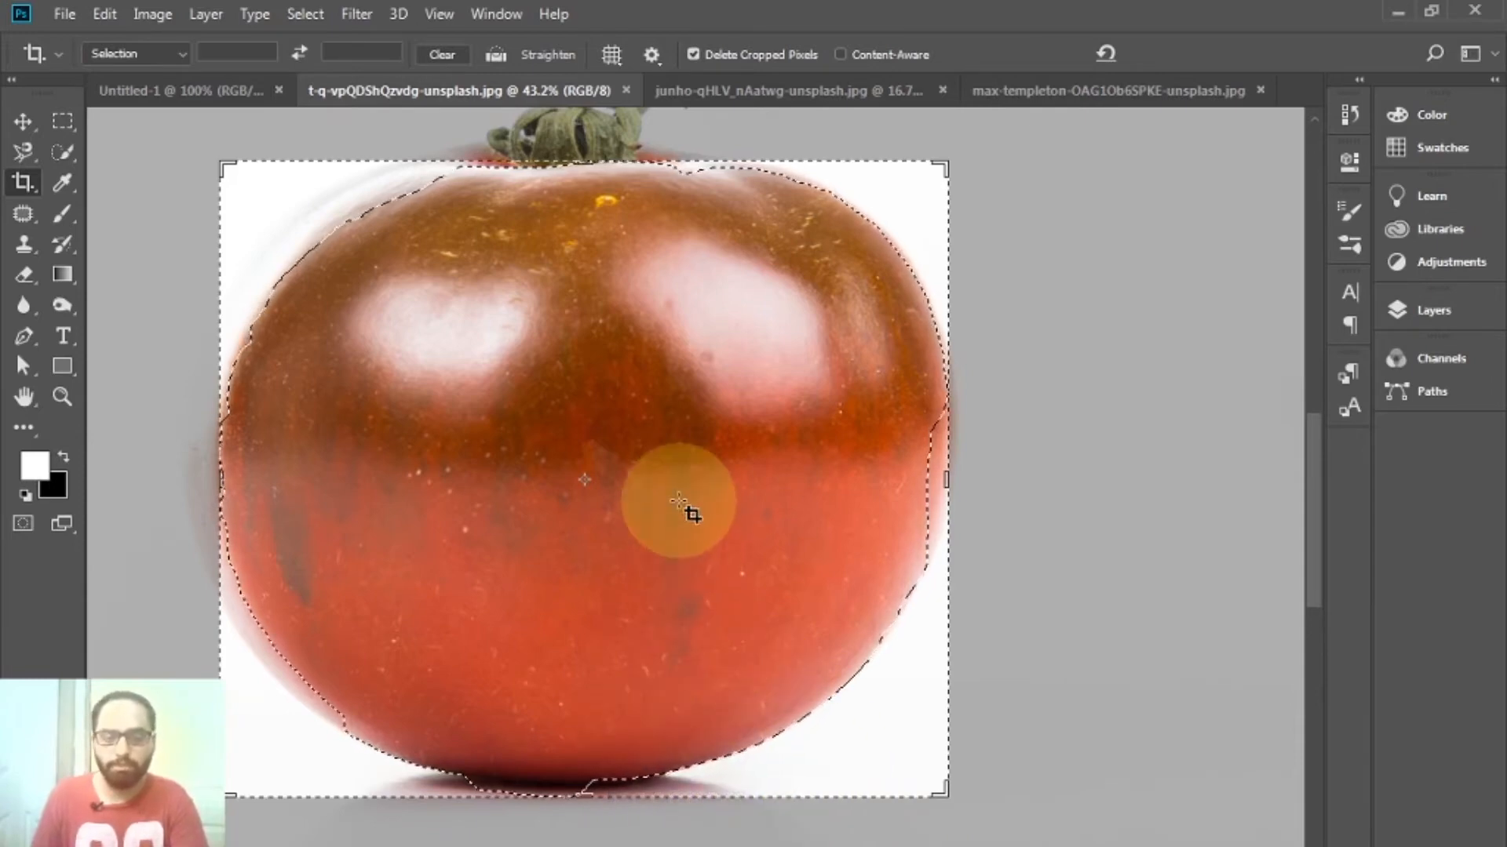
key(Escape)
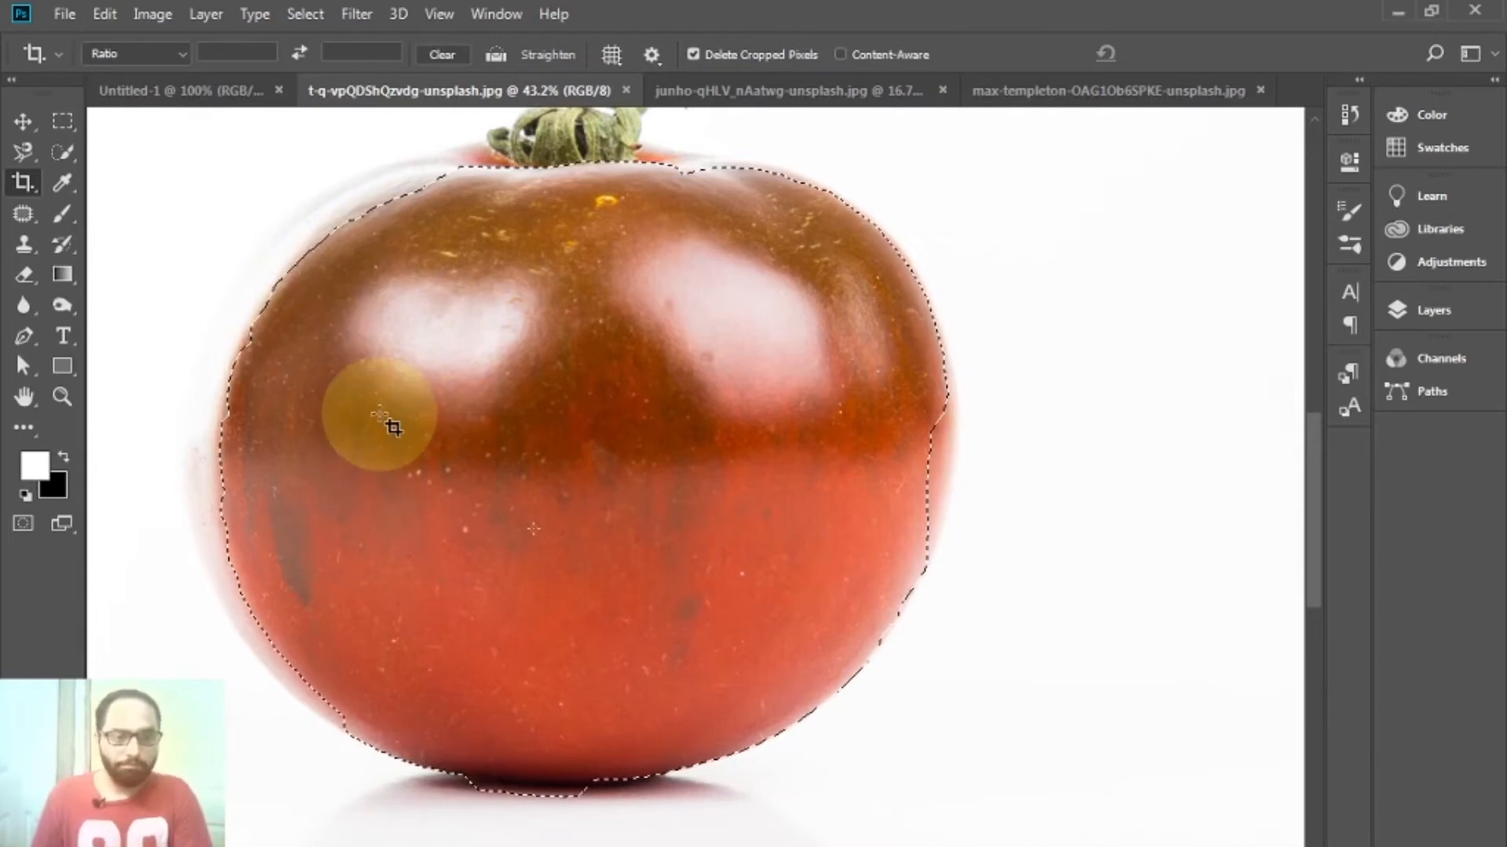
click(21, 153)
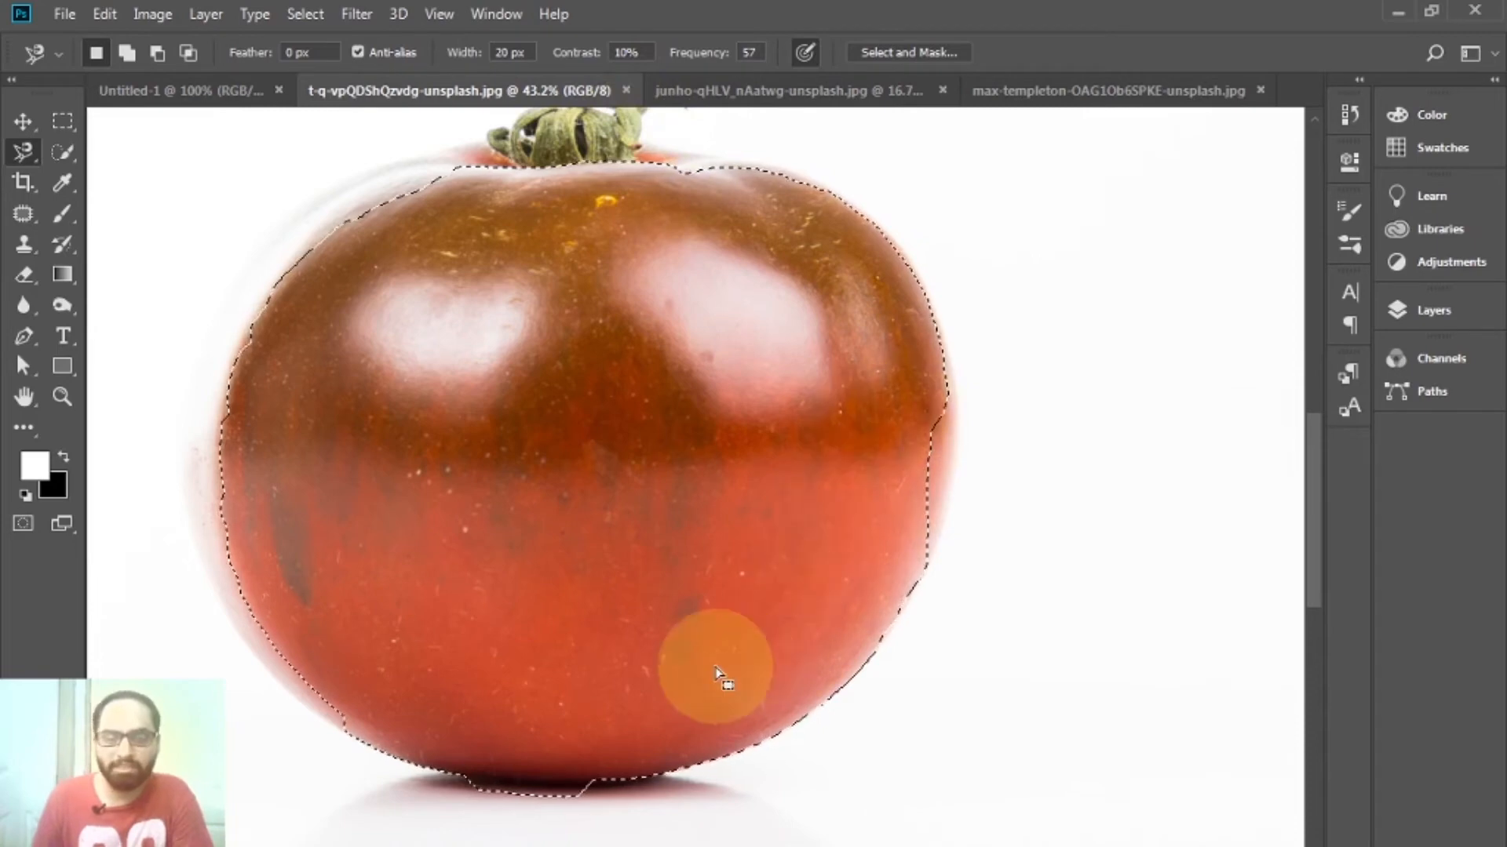
- Subtract the excess area below the tomato's bottom edge from the selection with the freehand Lasso tool
click(33, 153)
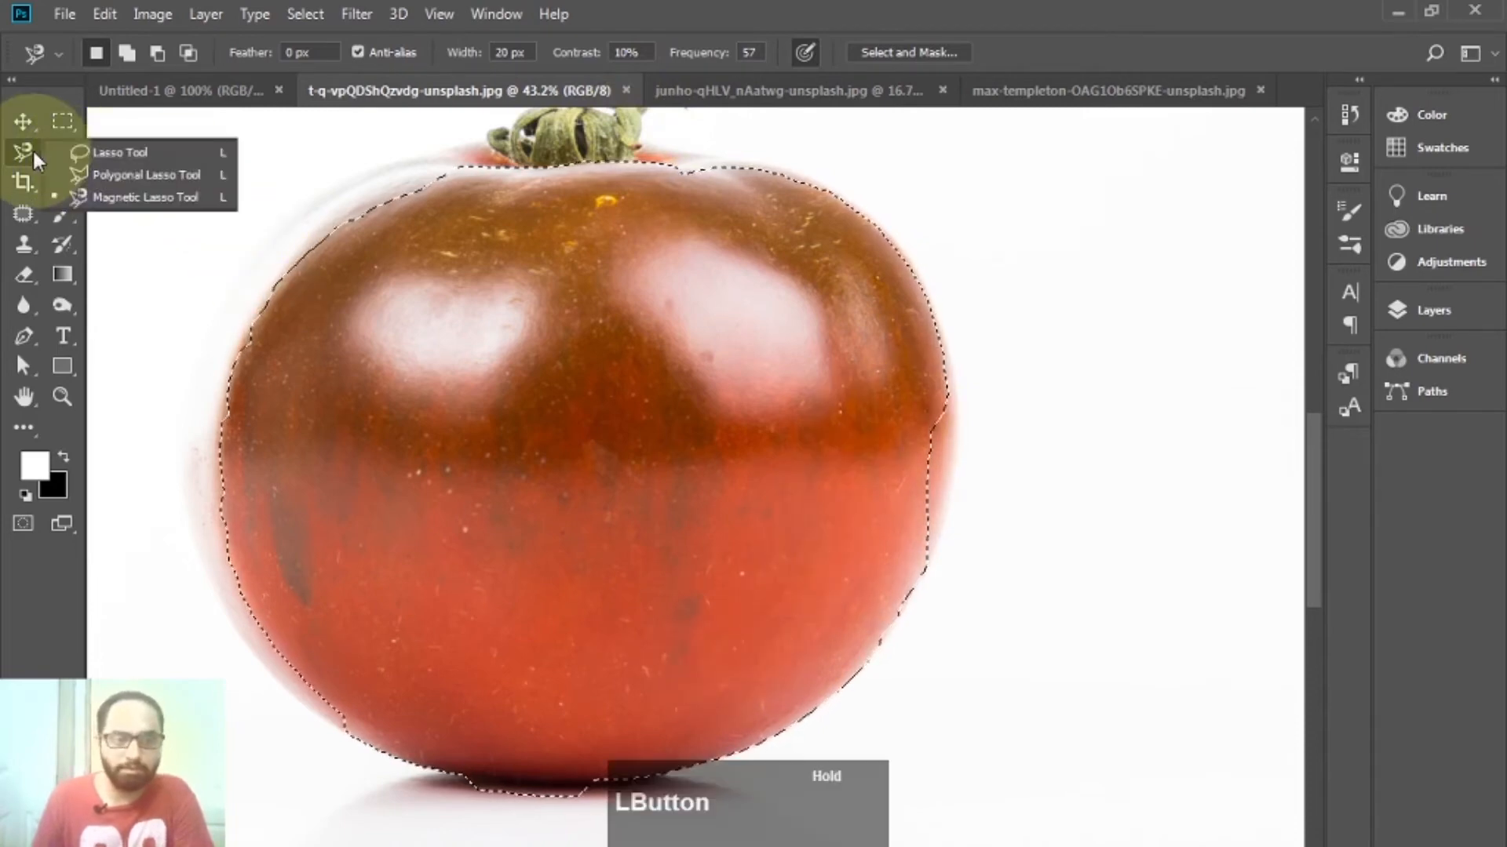
click(121, 153)
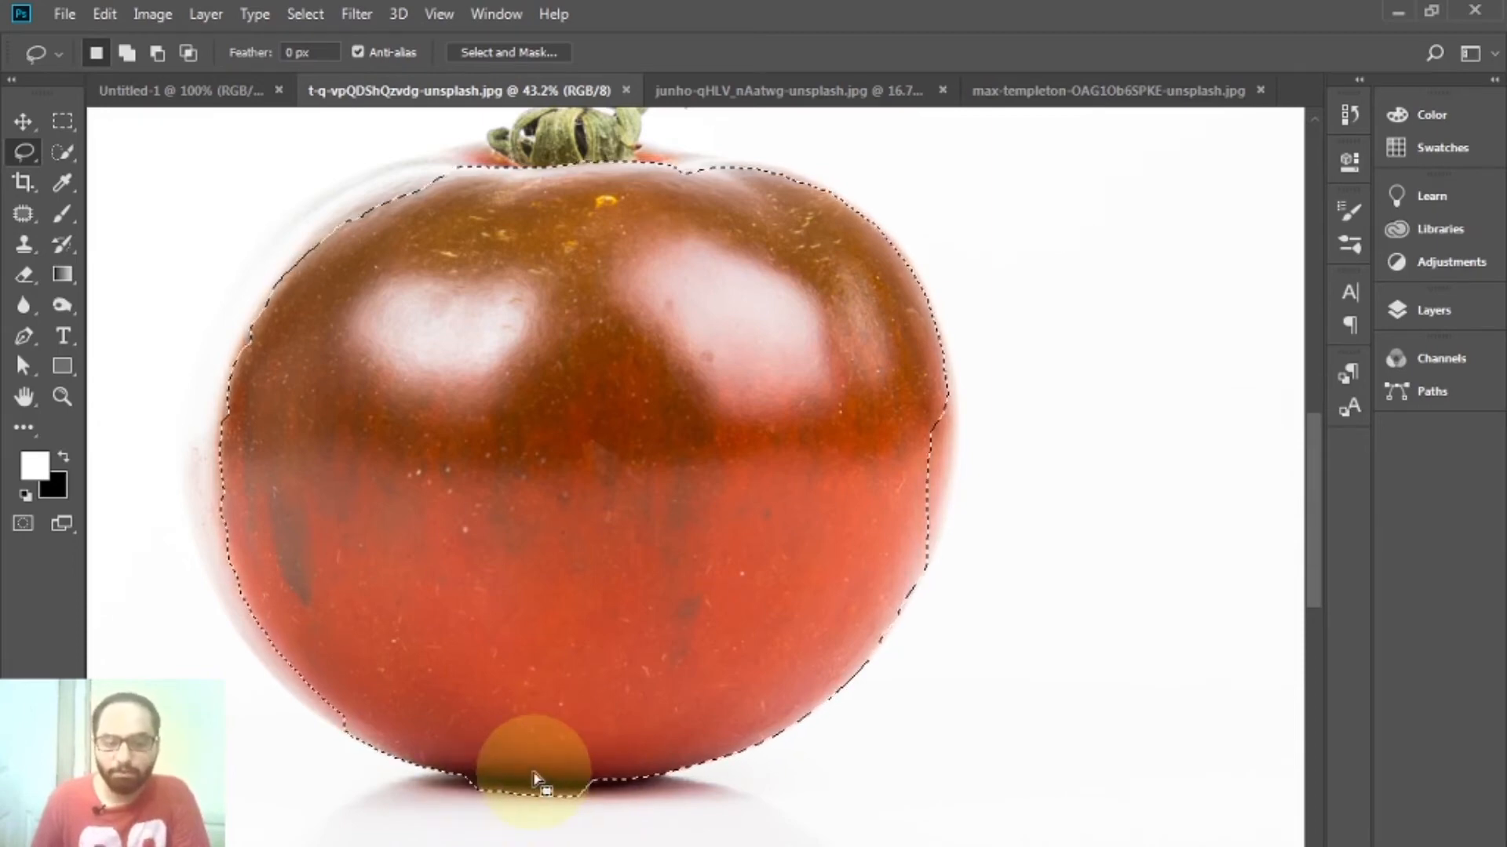
key(shift)
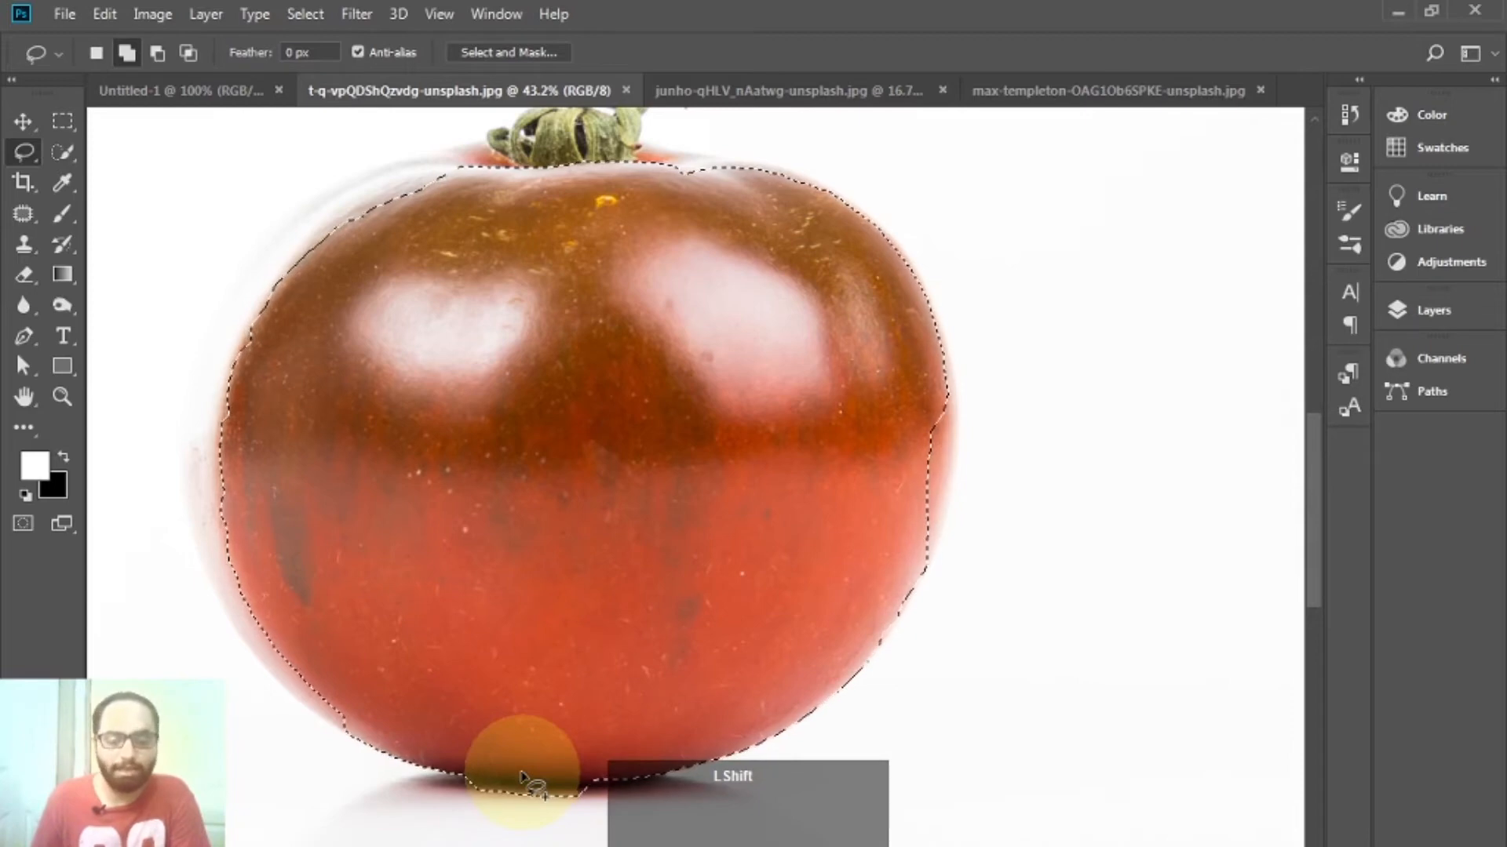
key(alt)
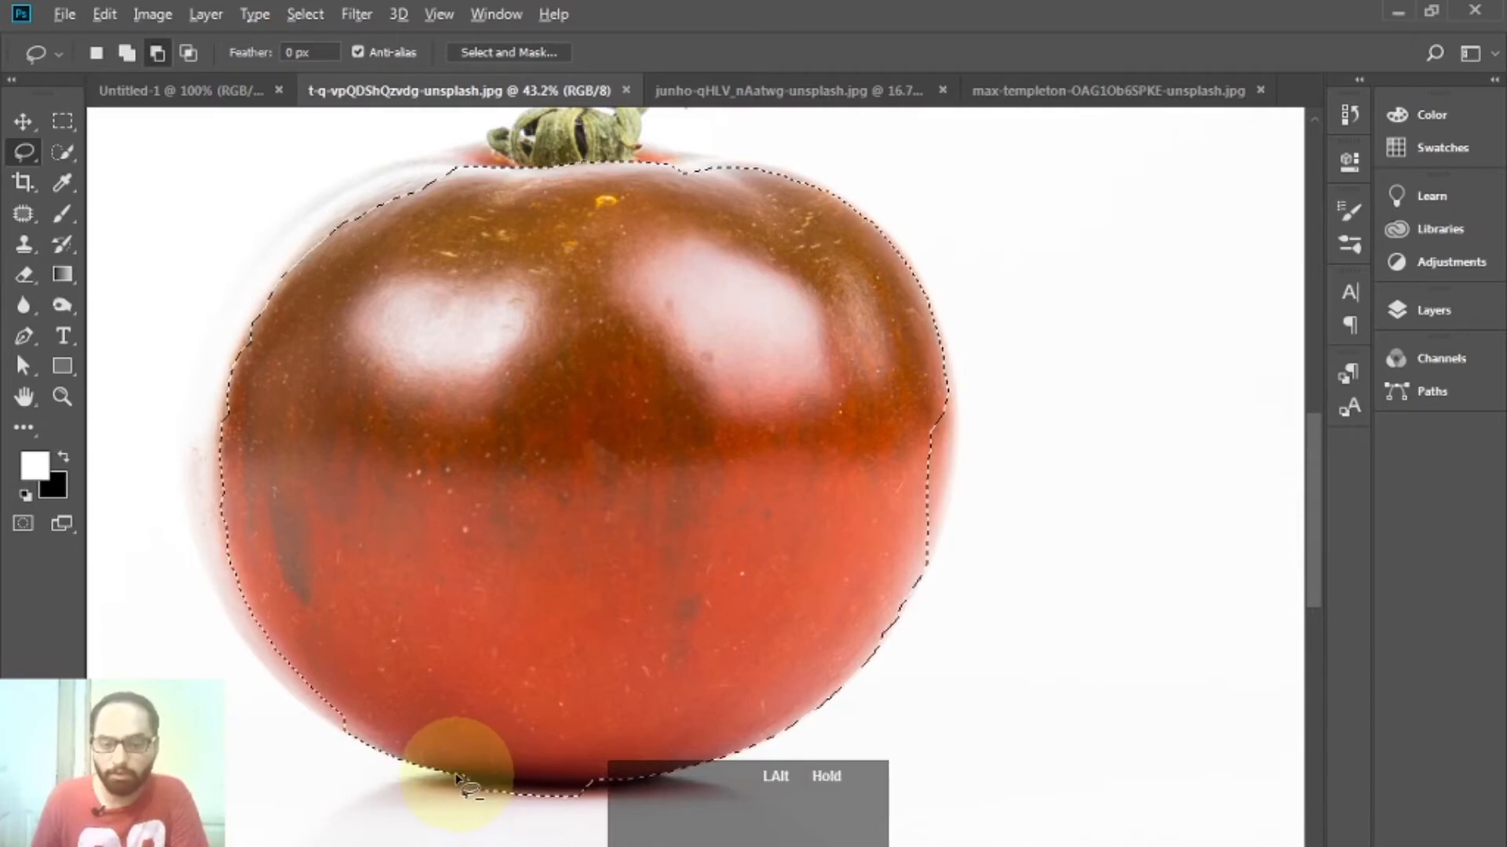
mouse_move(459, 777)
mouse_down()
mouse_move(592, 781)
mouse_move(595, 795)
mouse_move(558, 817)
mouse_move(457, 778)
mouse_up()
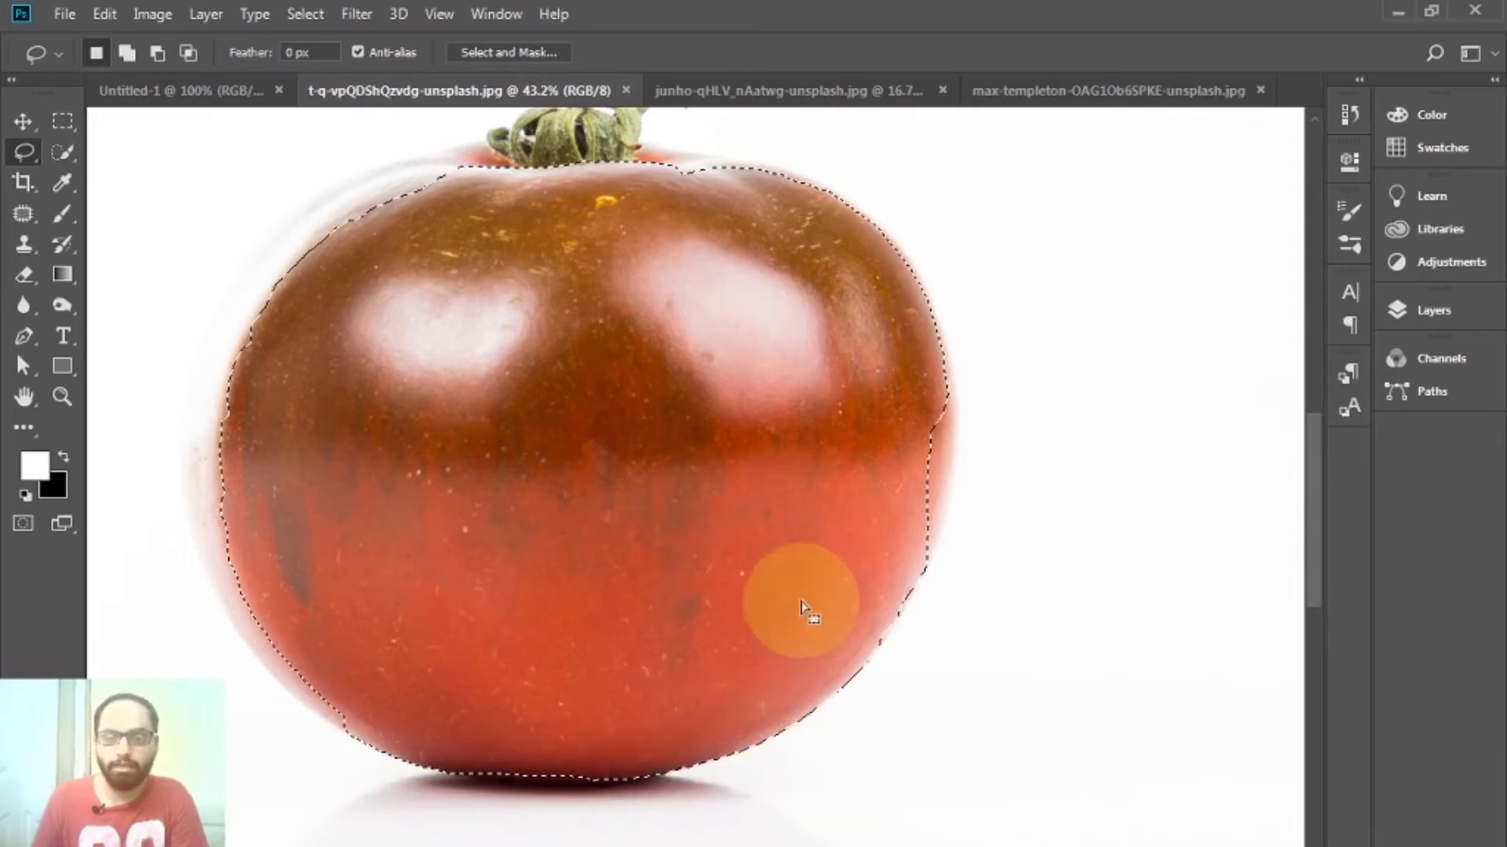
- Add the missing strip along the tomato's lower-right edge to the selection with the freehand Lasso tool
key(alt)
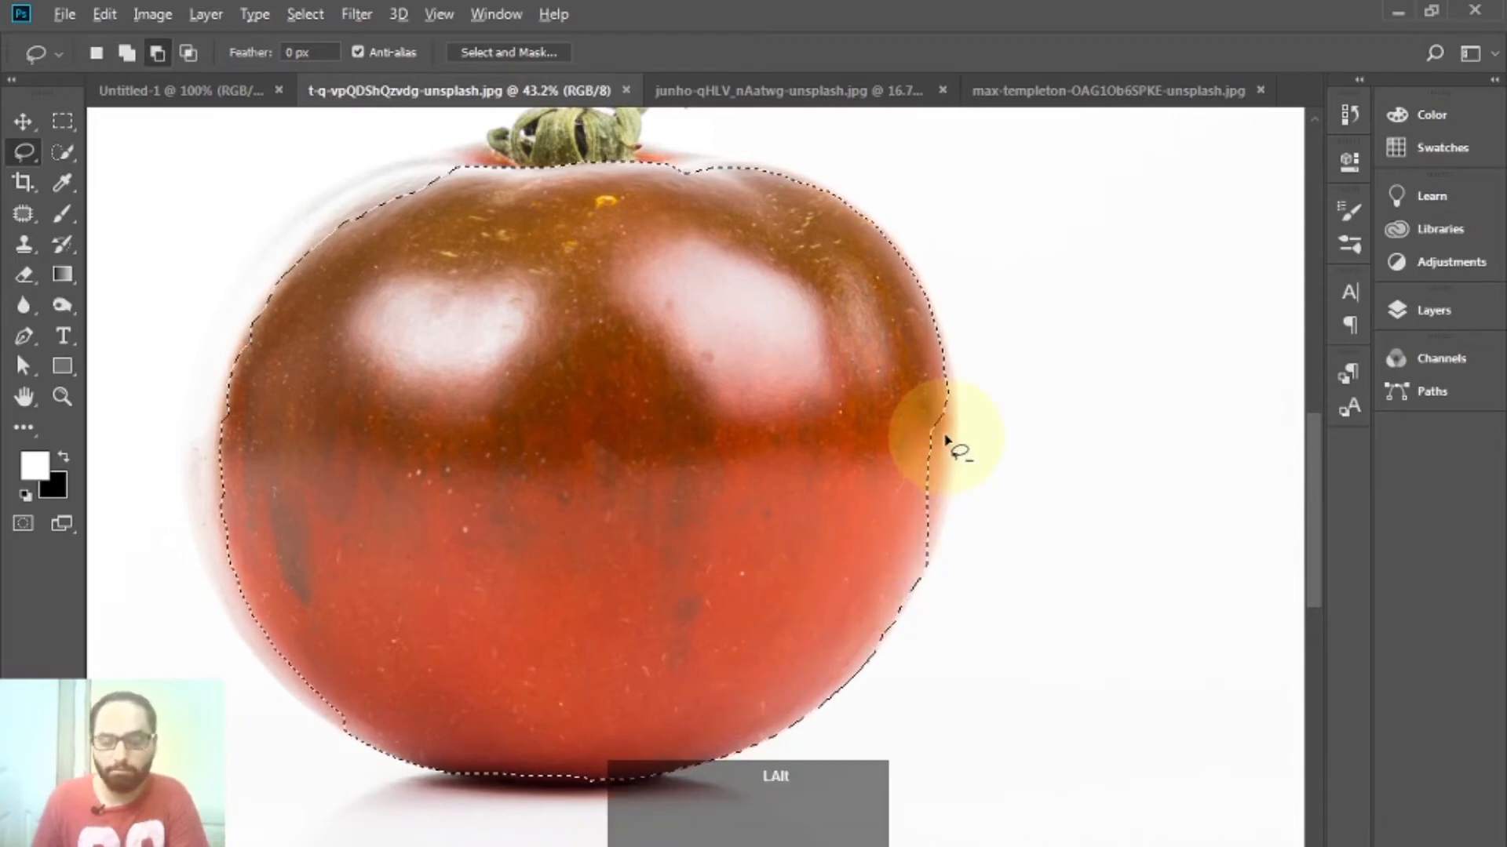
key(shift)
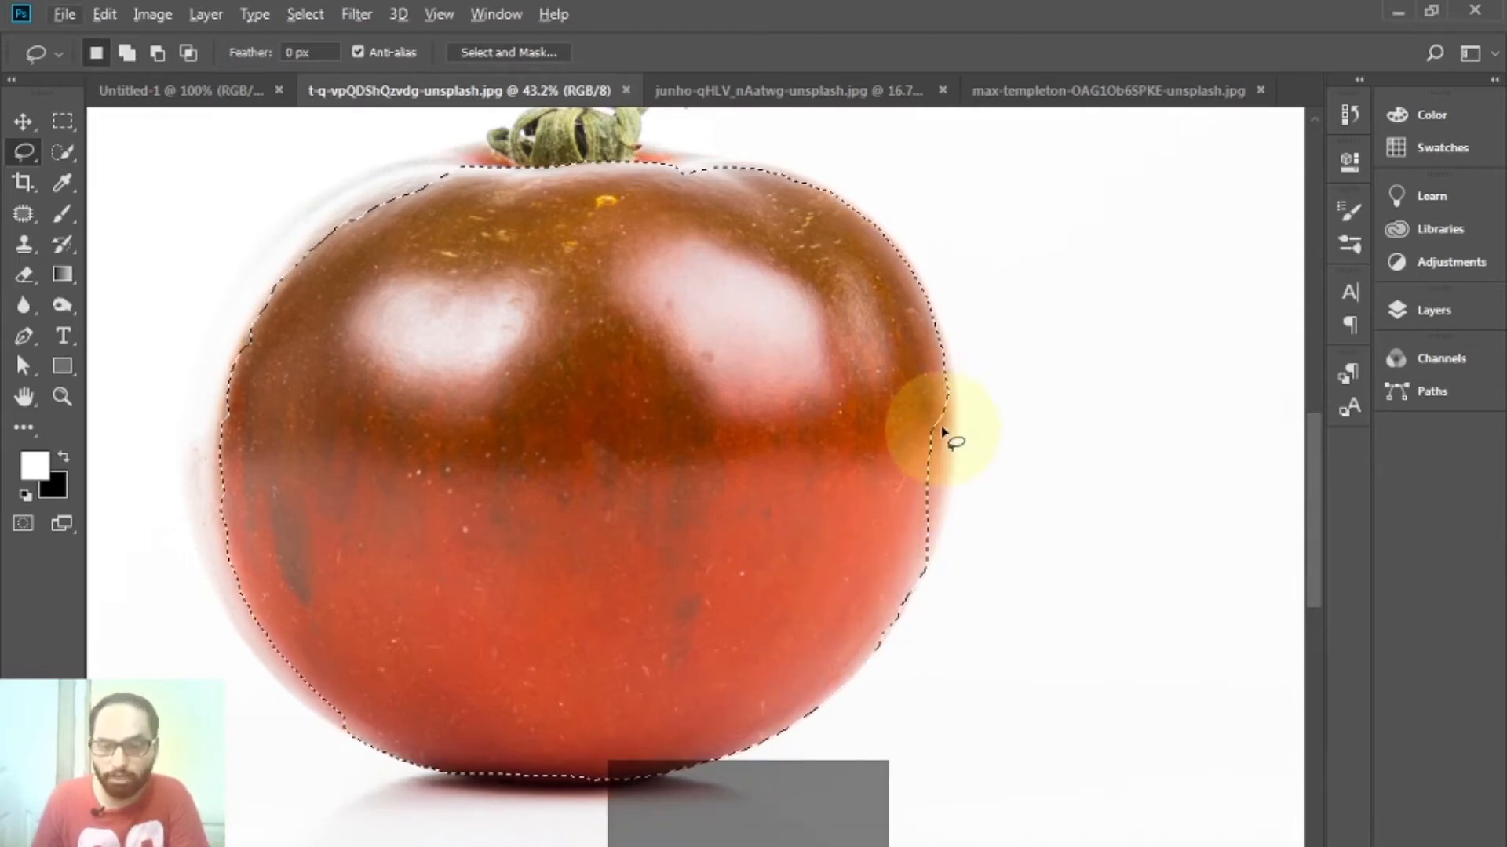
key(shift)
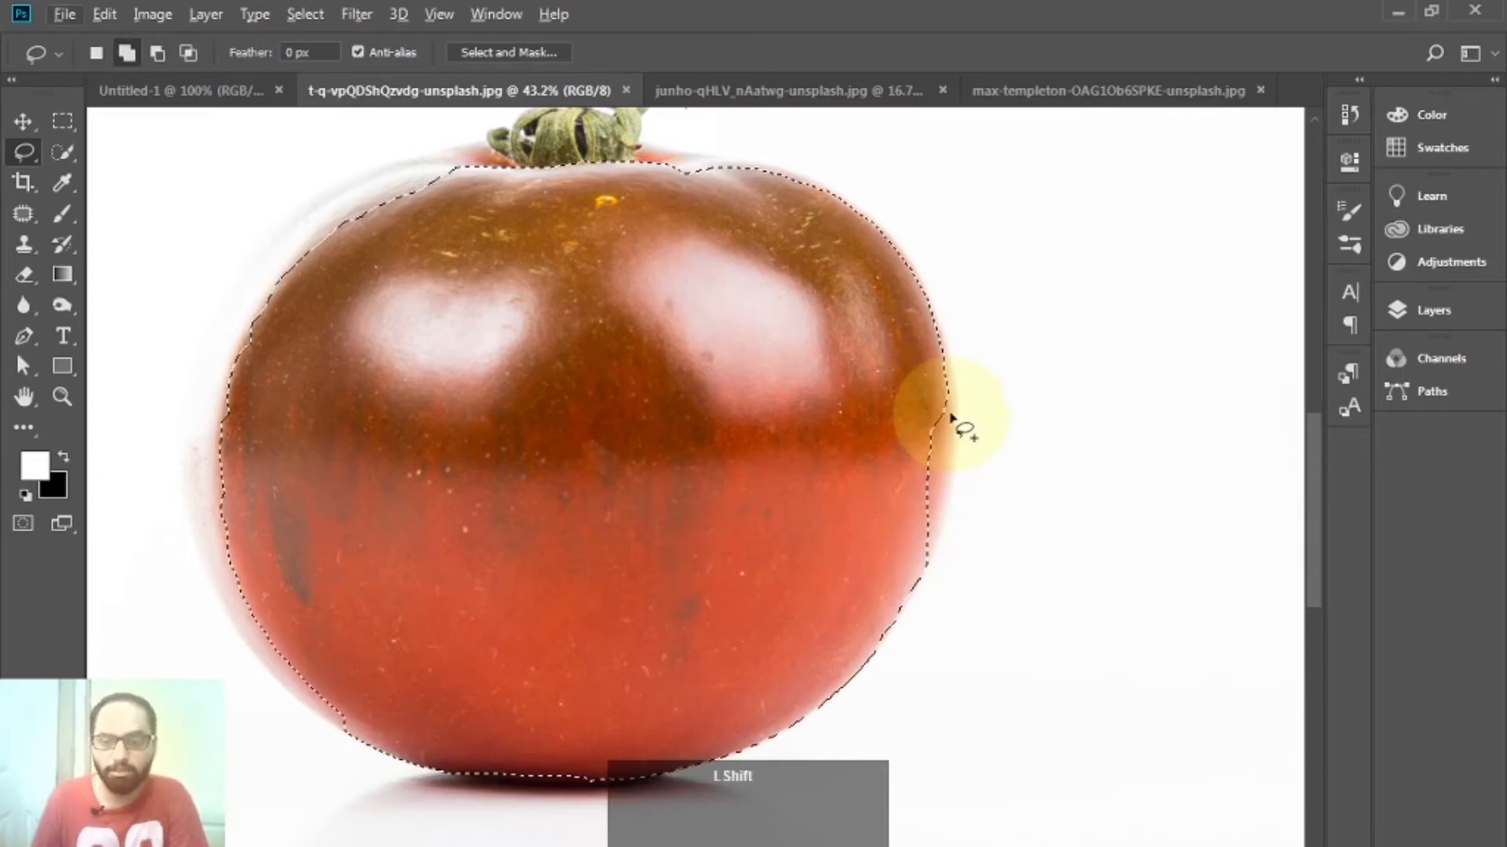
mouse_move(946, 402)
mouse_down()
mouse_move(963, 518)
mouse_move(953, 566)
mouse_move(926, 590)
mouse_move(909, 562)
mouse_move(912, 510)
mouse_move(926, 424)
mouse_move(947, 401)
mouse_up()
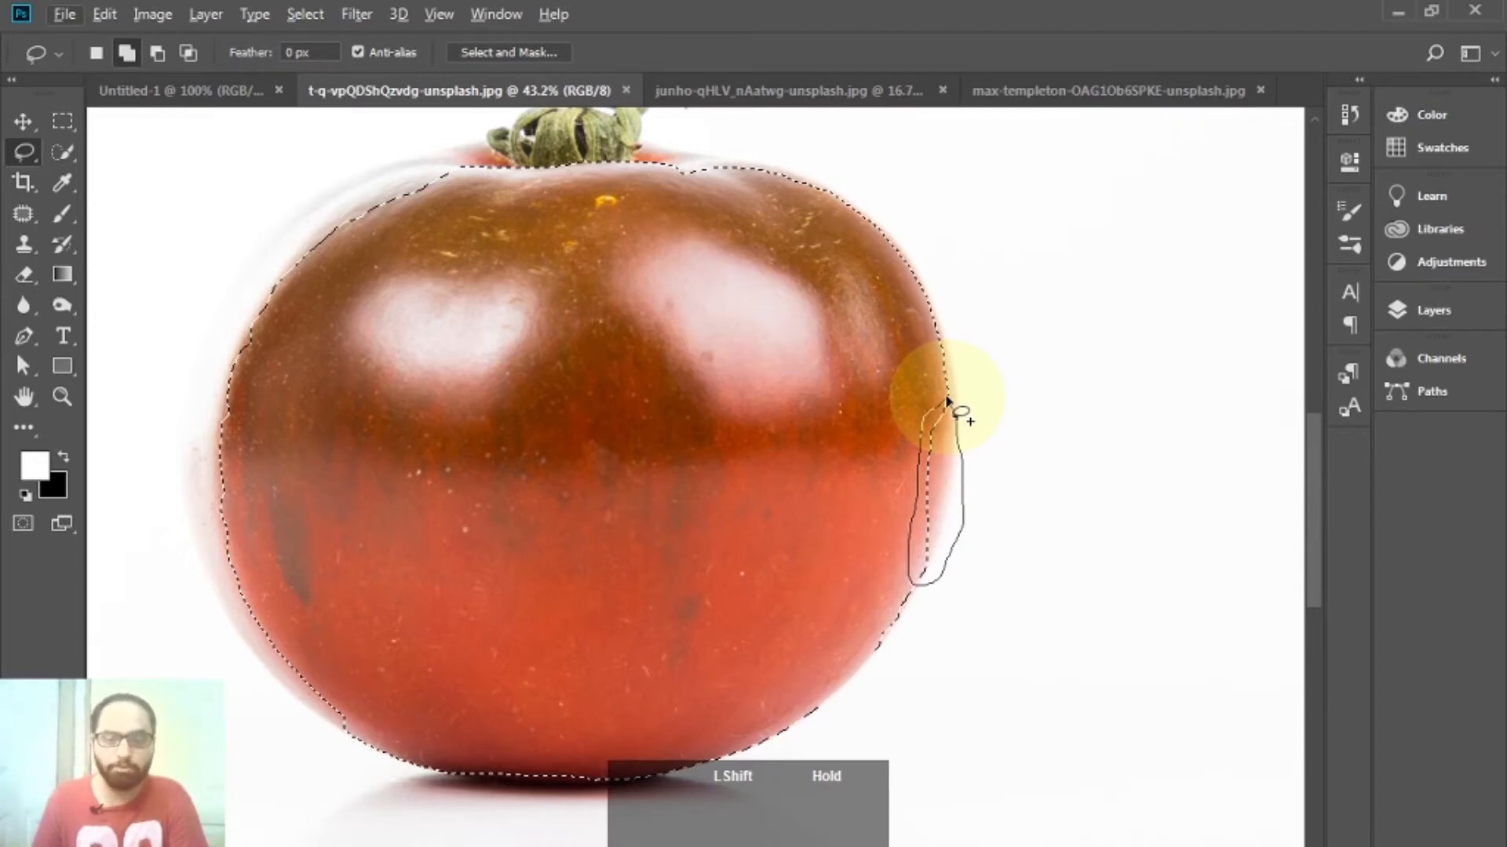
drag(948, 402, 950, 406)
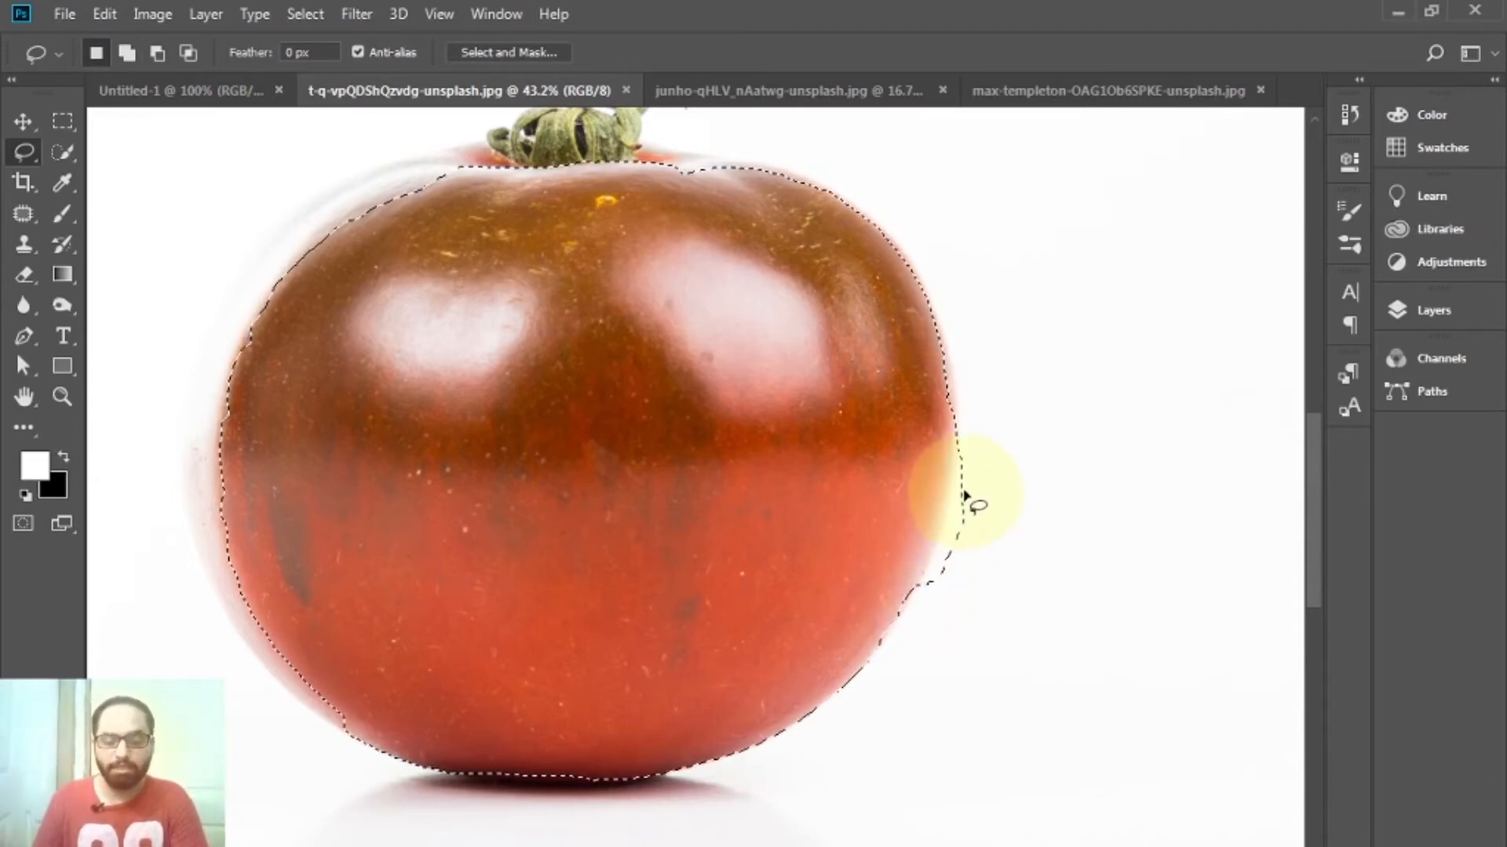
- Subtract the excess area outside the tomato's right edge with the freehand Lasso tool, and deselect the finished selection
key(alt)
mouse_move(950, 405)
mouse_down()
mouse_move(940, 546)
mouse_move(913, 595)
mouse_move(933, 609)
mouse_move(979, 605)
mouse_move(1020, 503)
mouse_move(1019, 444)
mouse_move(949, 404)
mouse_up()
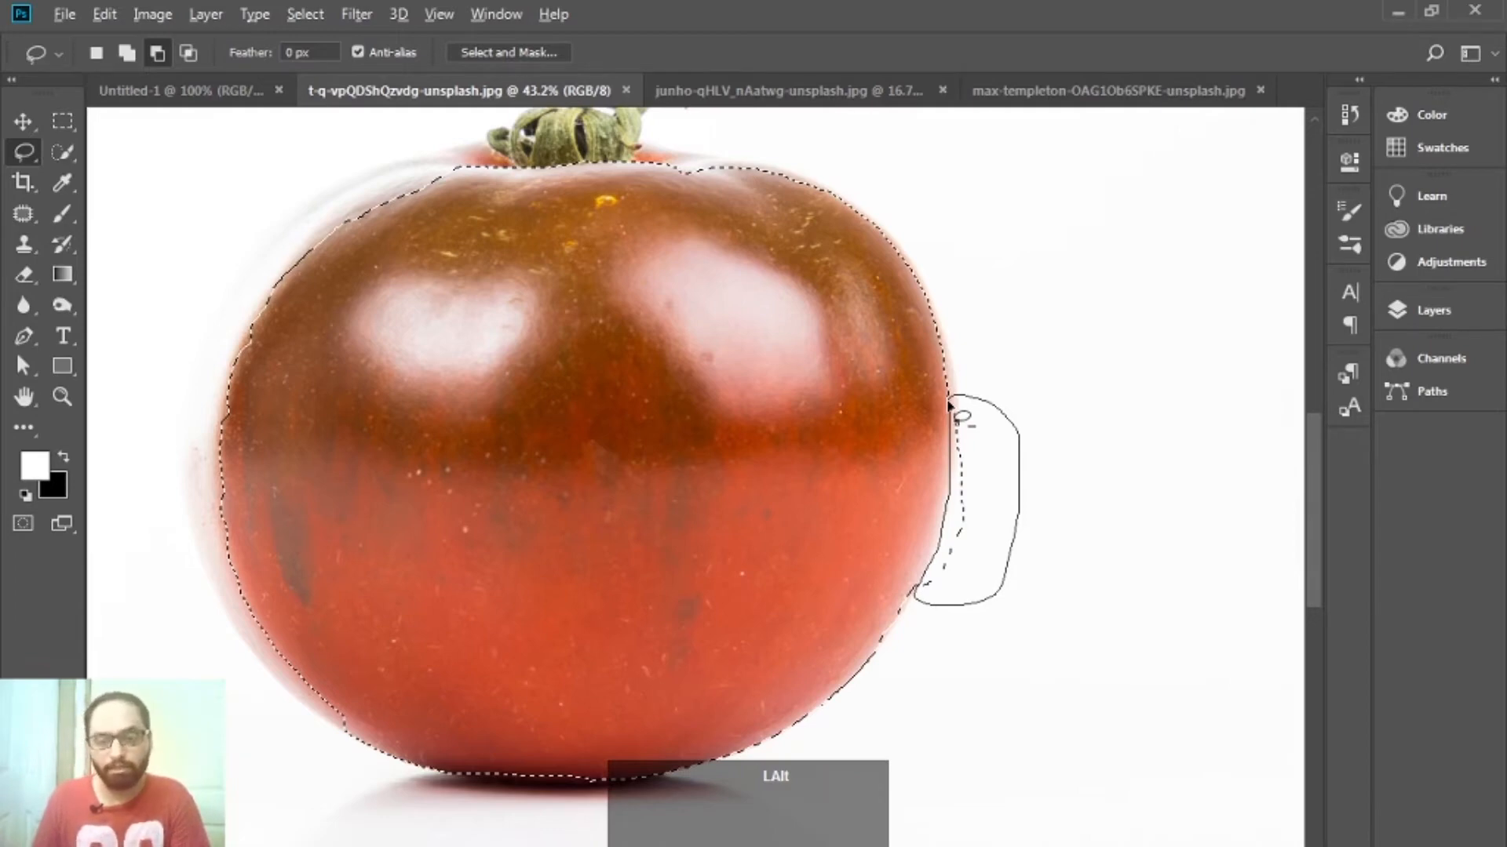
key(alt)
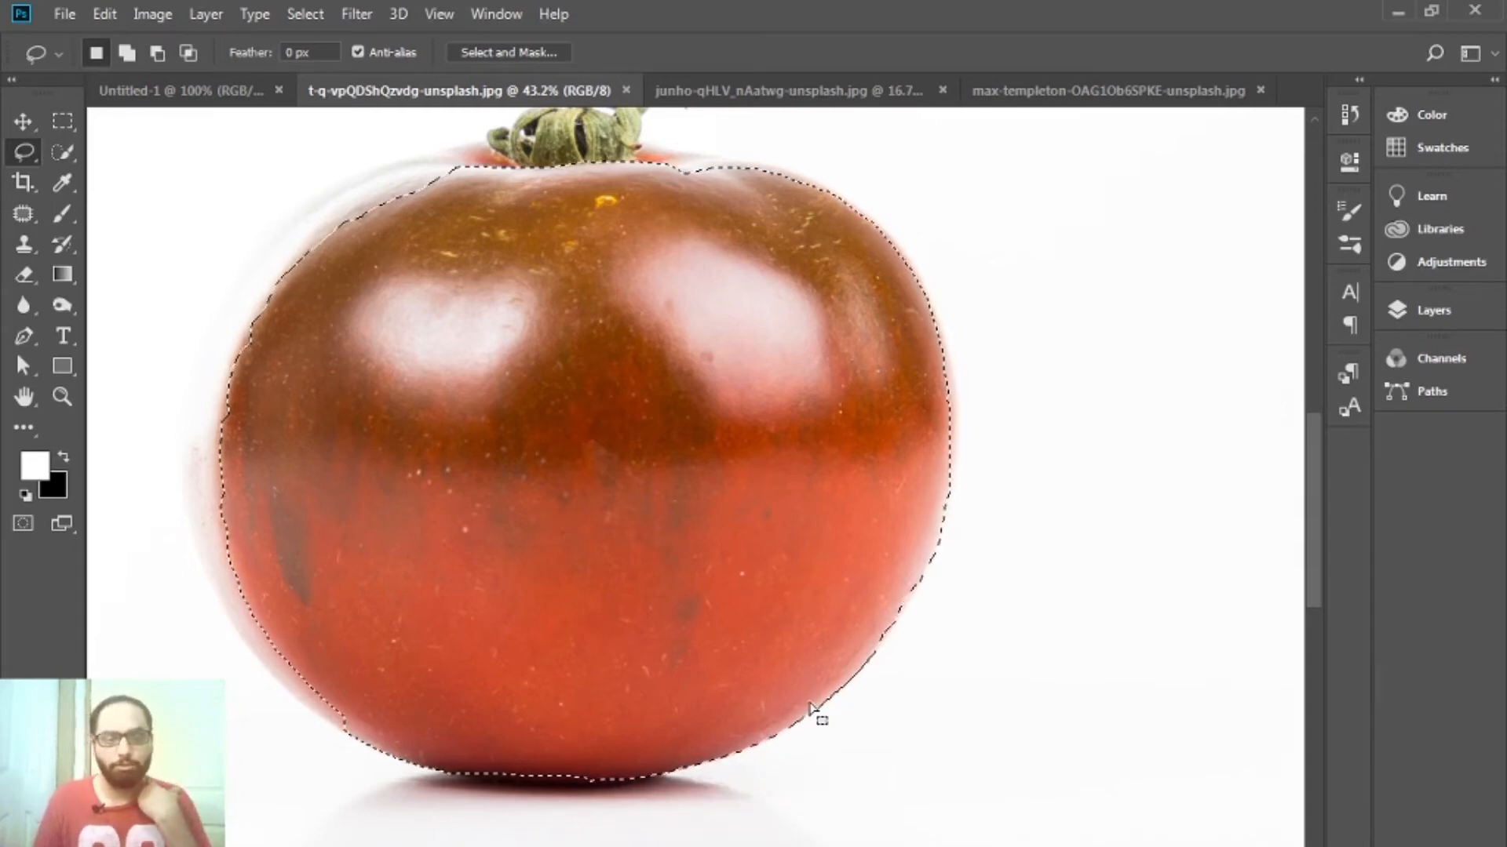
key(ctrl)
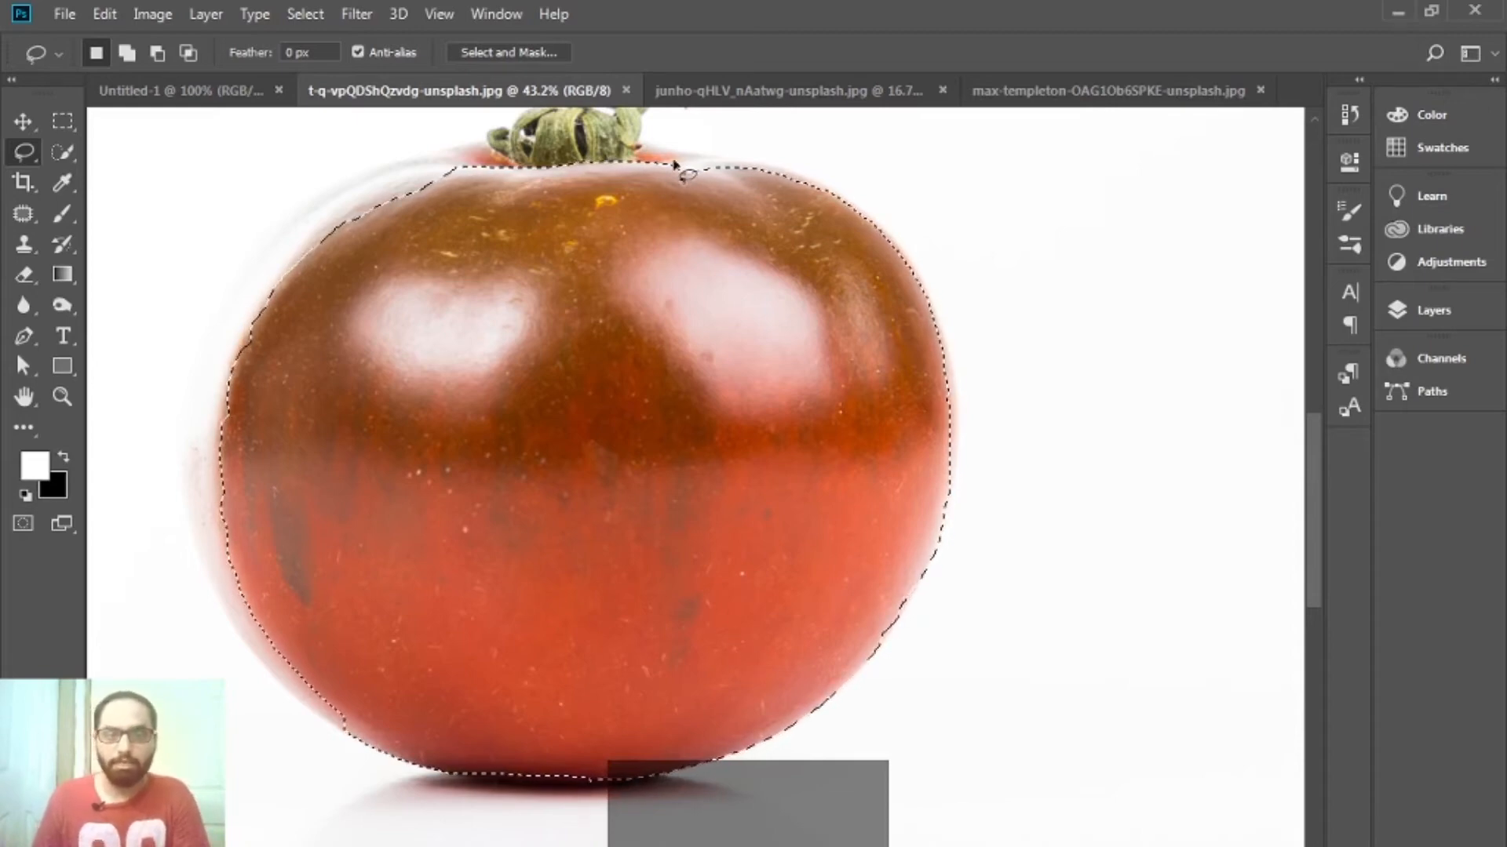
key(ctrl+d)
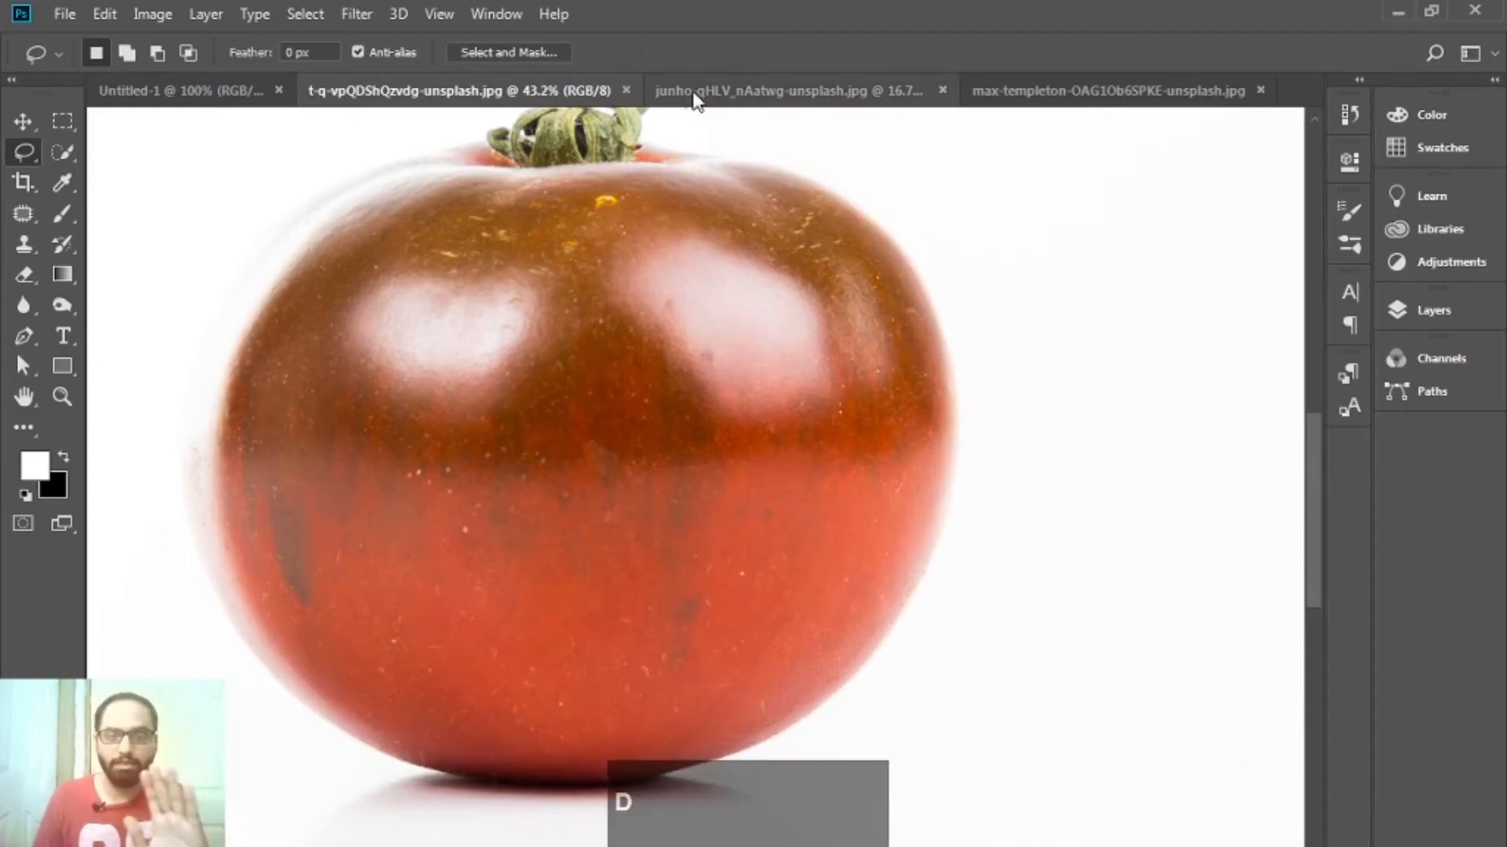
- Switch to the skyscraper photo and activate the Polygonal Lasso tool
click(696, 94)
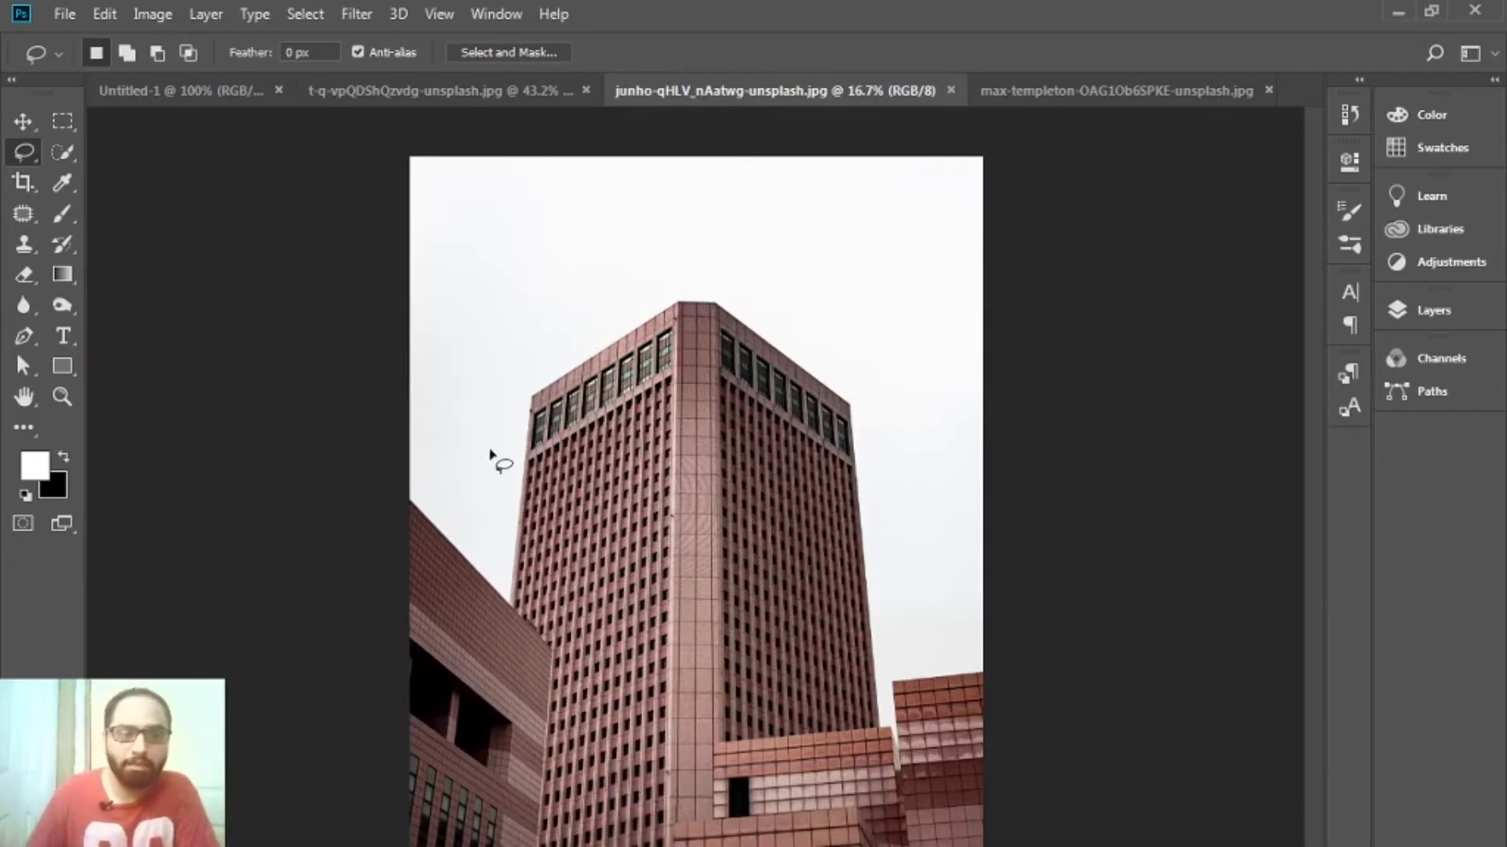
click(13, 154)
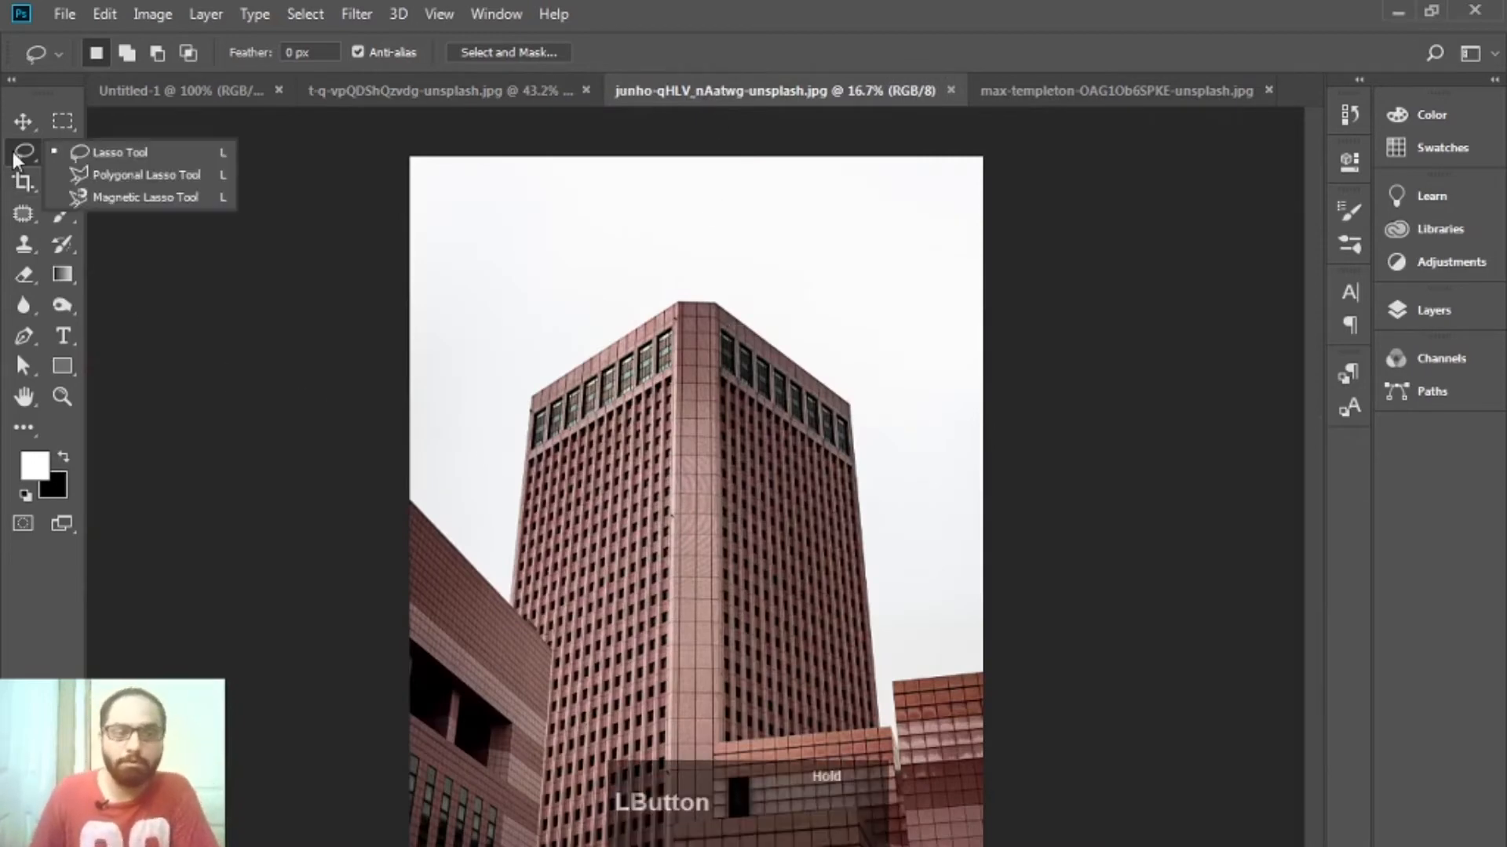
click(50, 173)
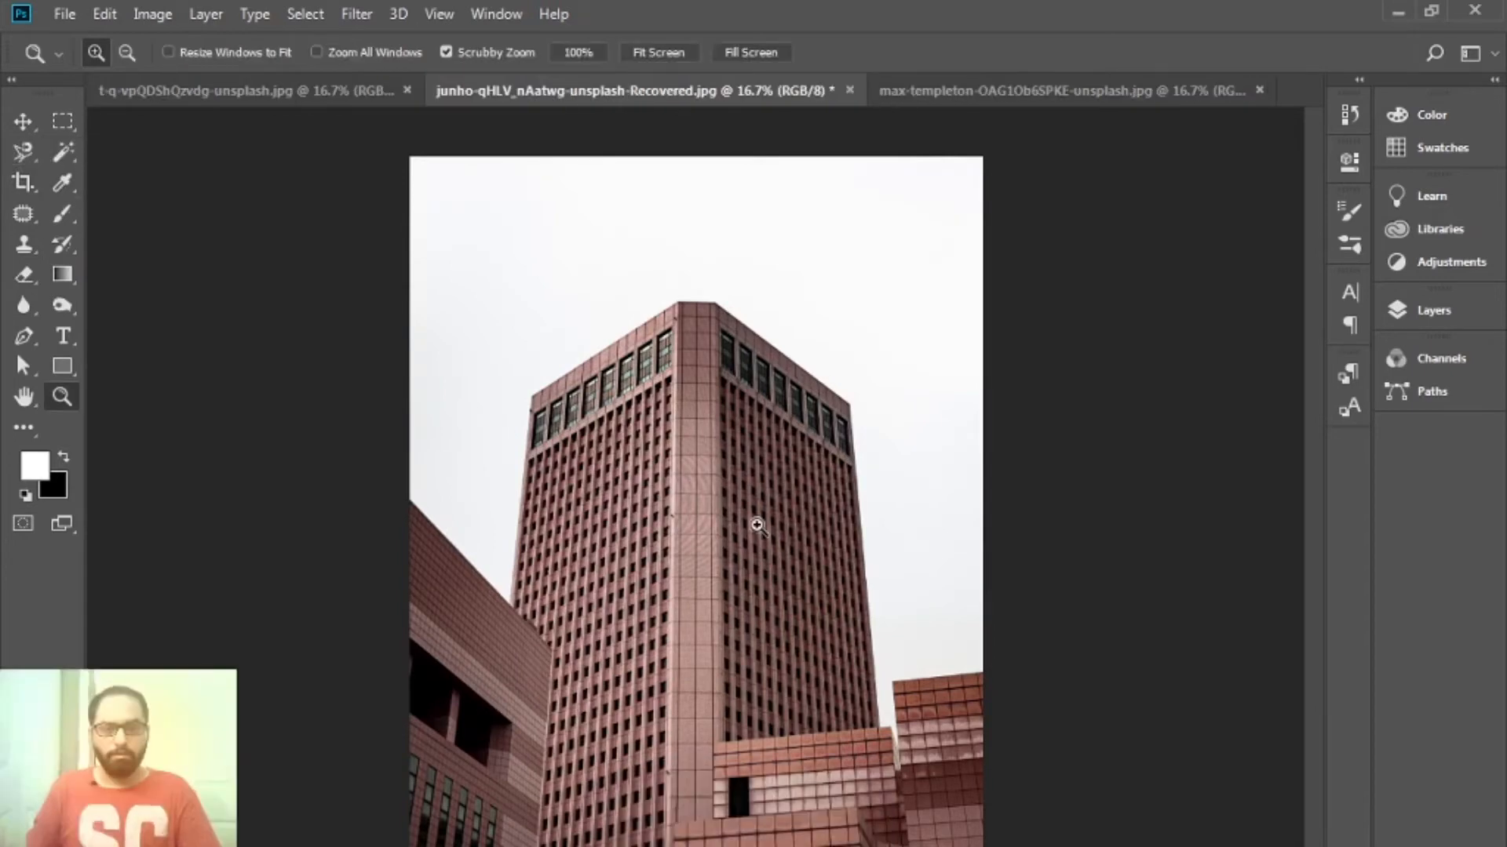
click(18, 125)
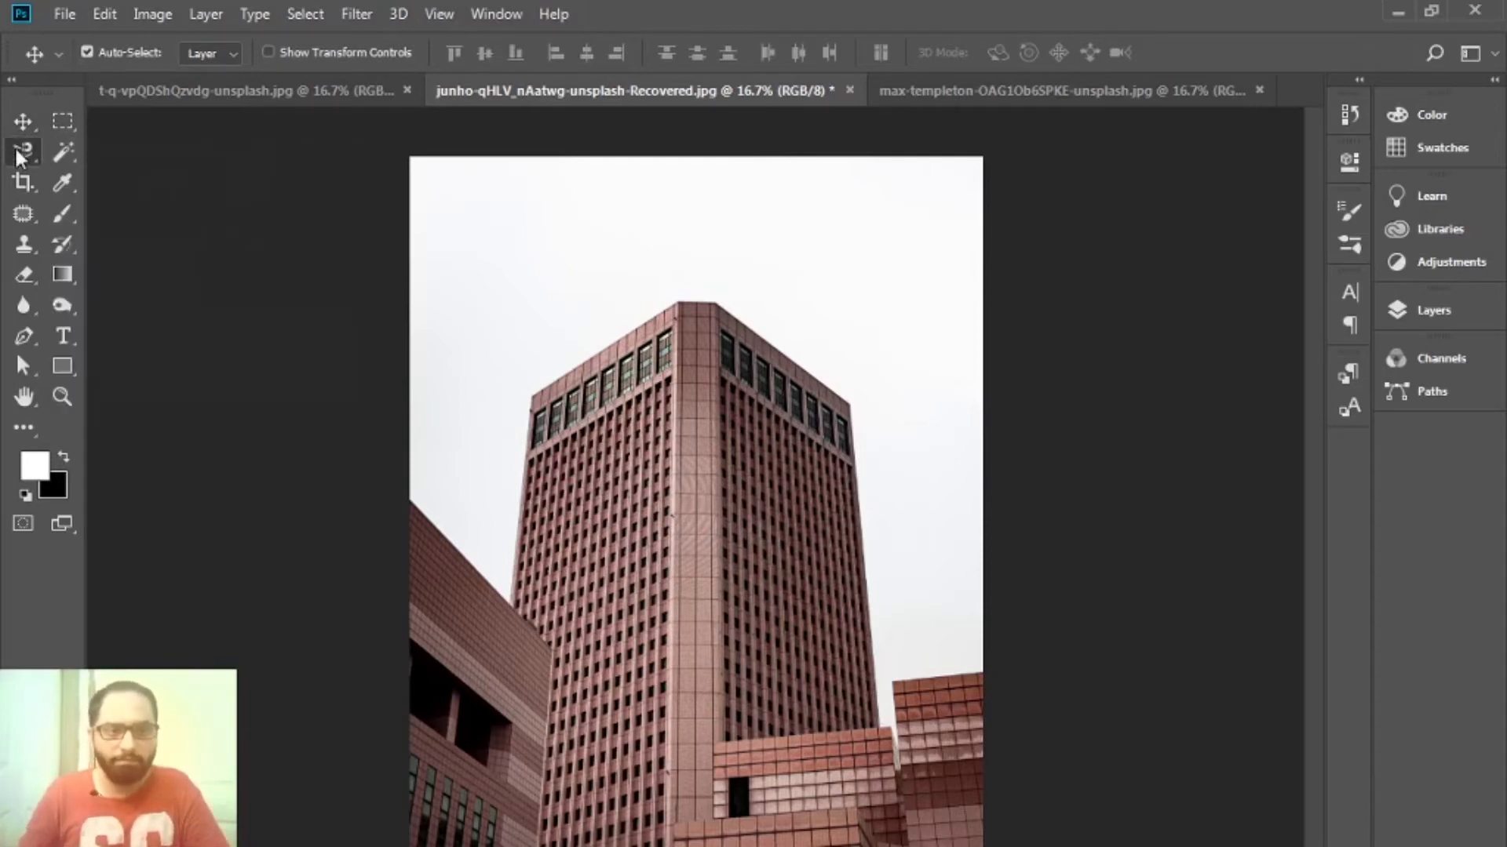
click(15, 145)
click(142, 175)
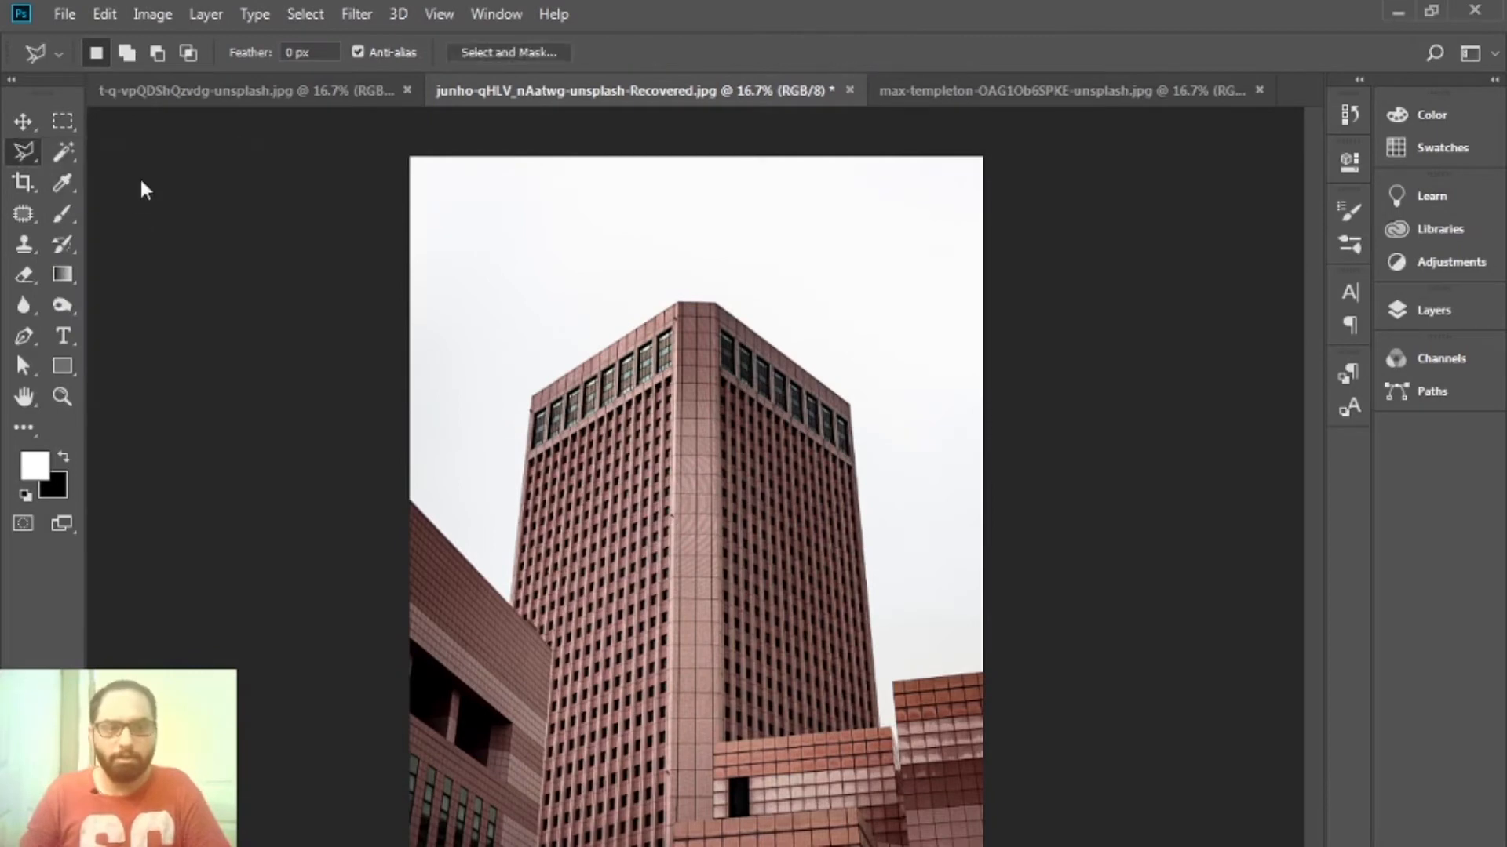
- Select the buildings by tracing their straight edges against the sky and closing the outline beyond the canvas, and try inverting the selection
click(409, 499)
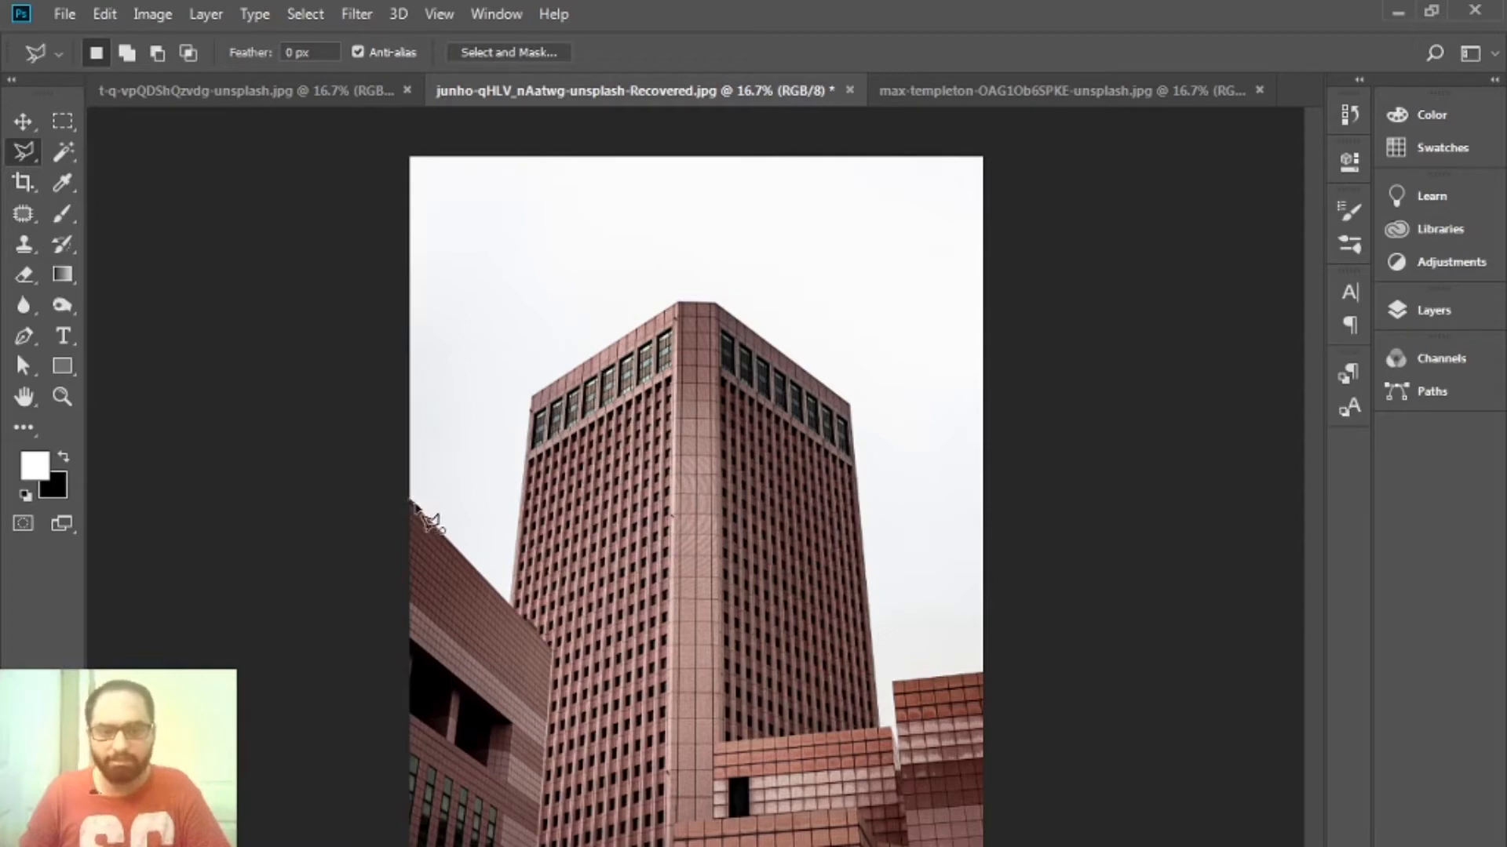
click(510, 601)
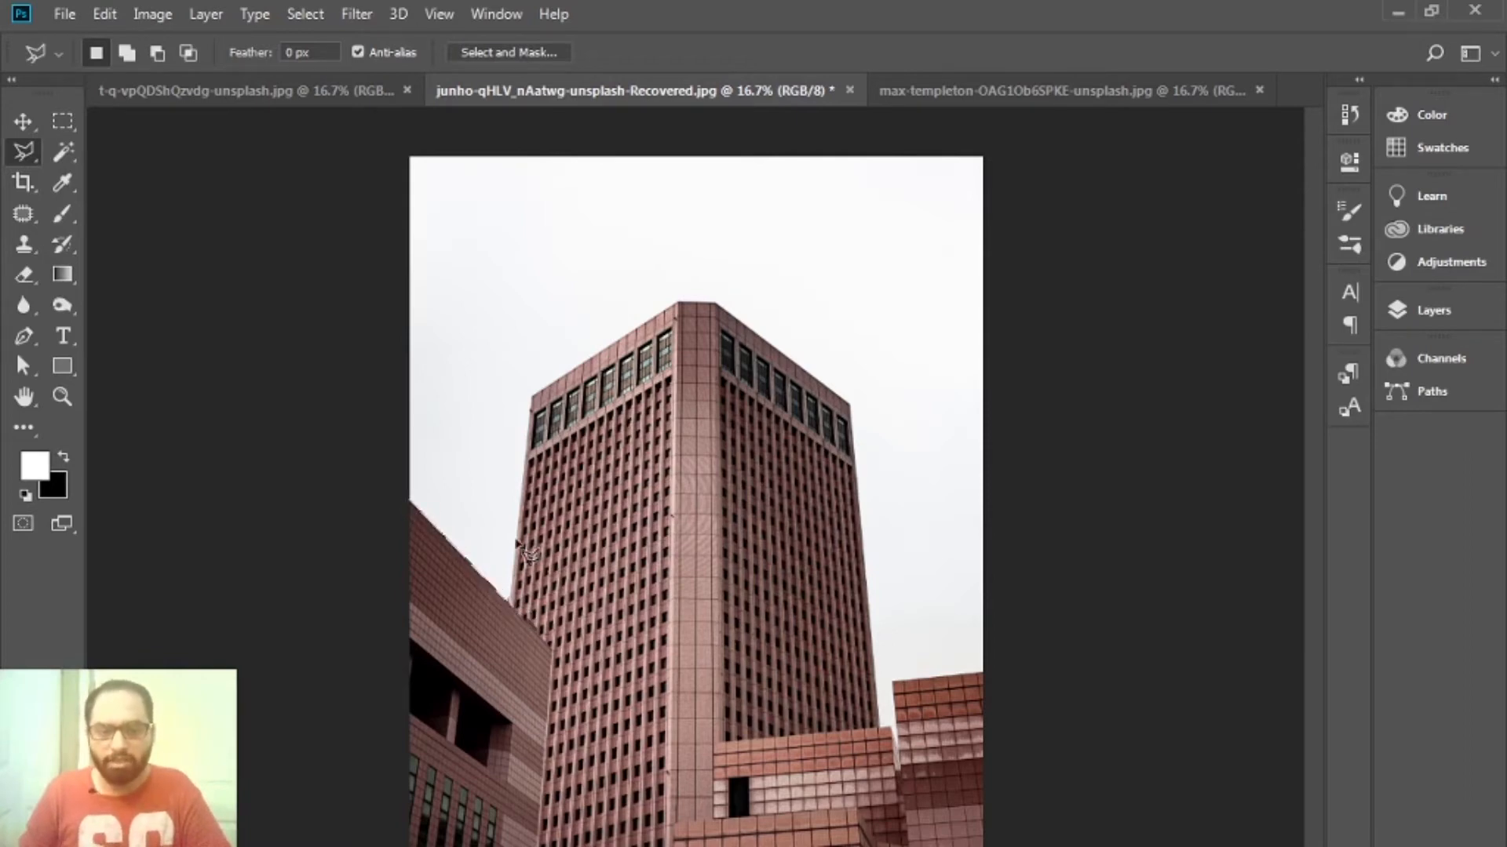
click(531, 400)
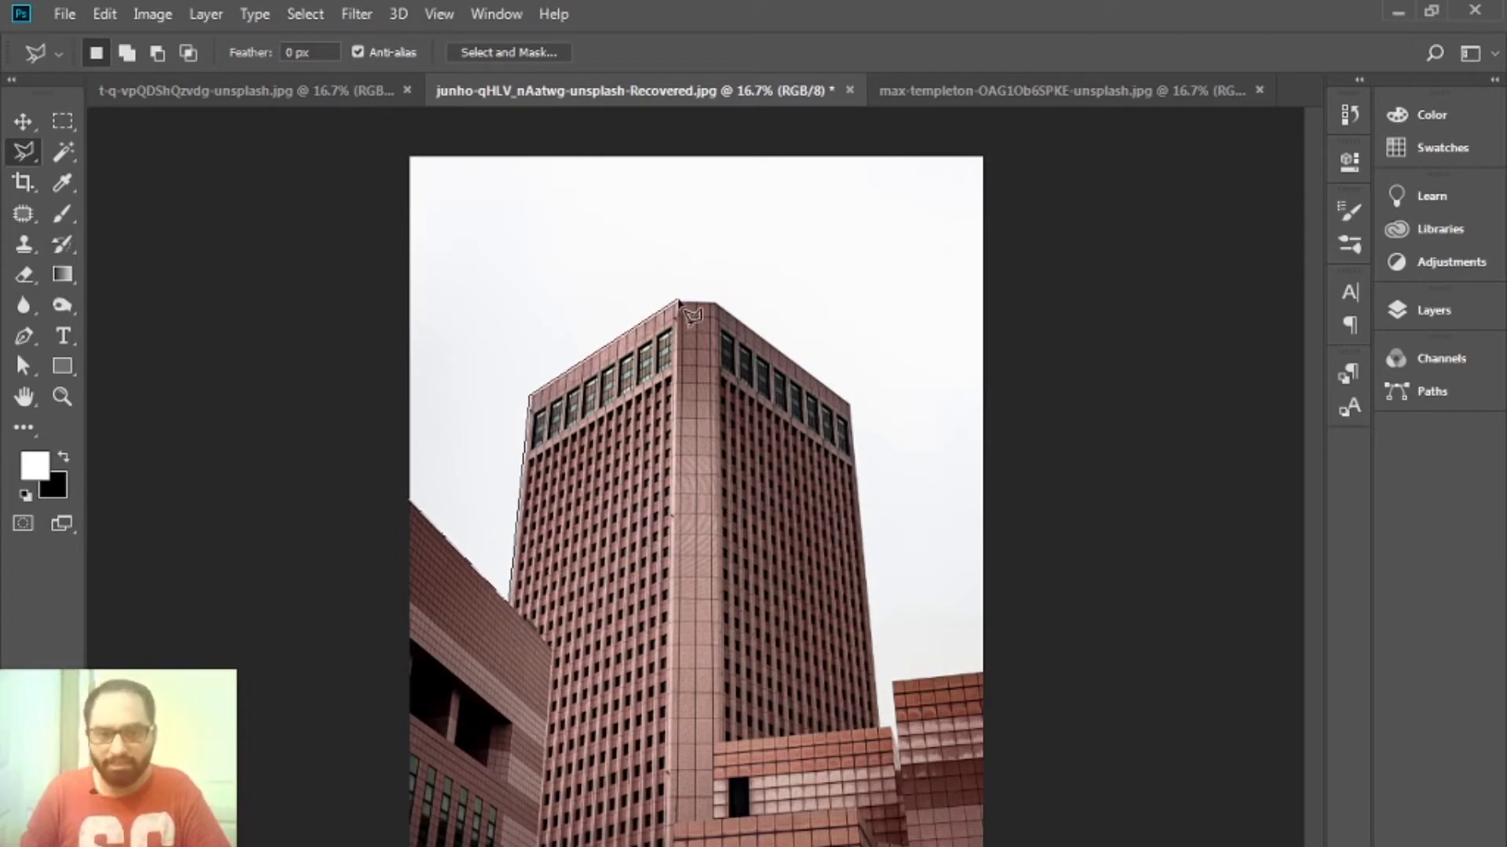
click(679, 302)
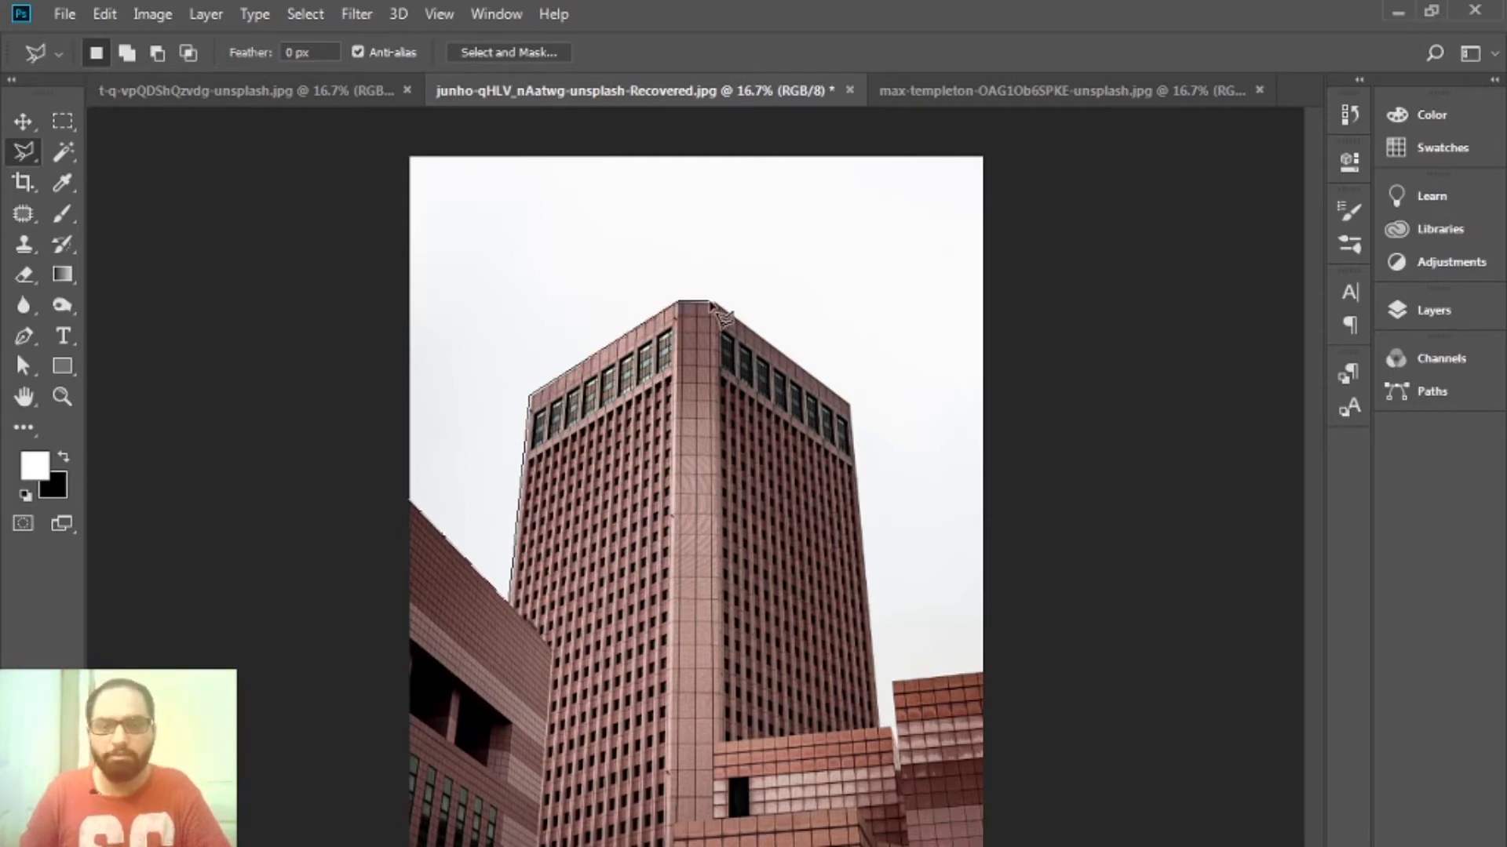
click(712, 303)
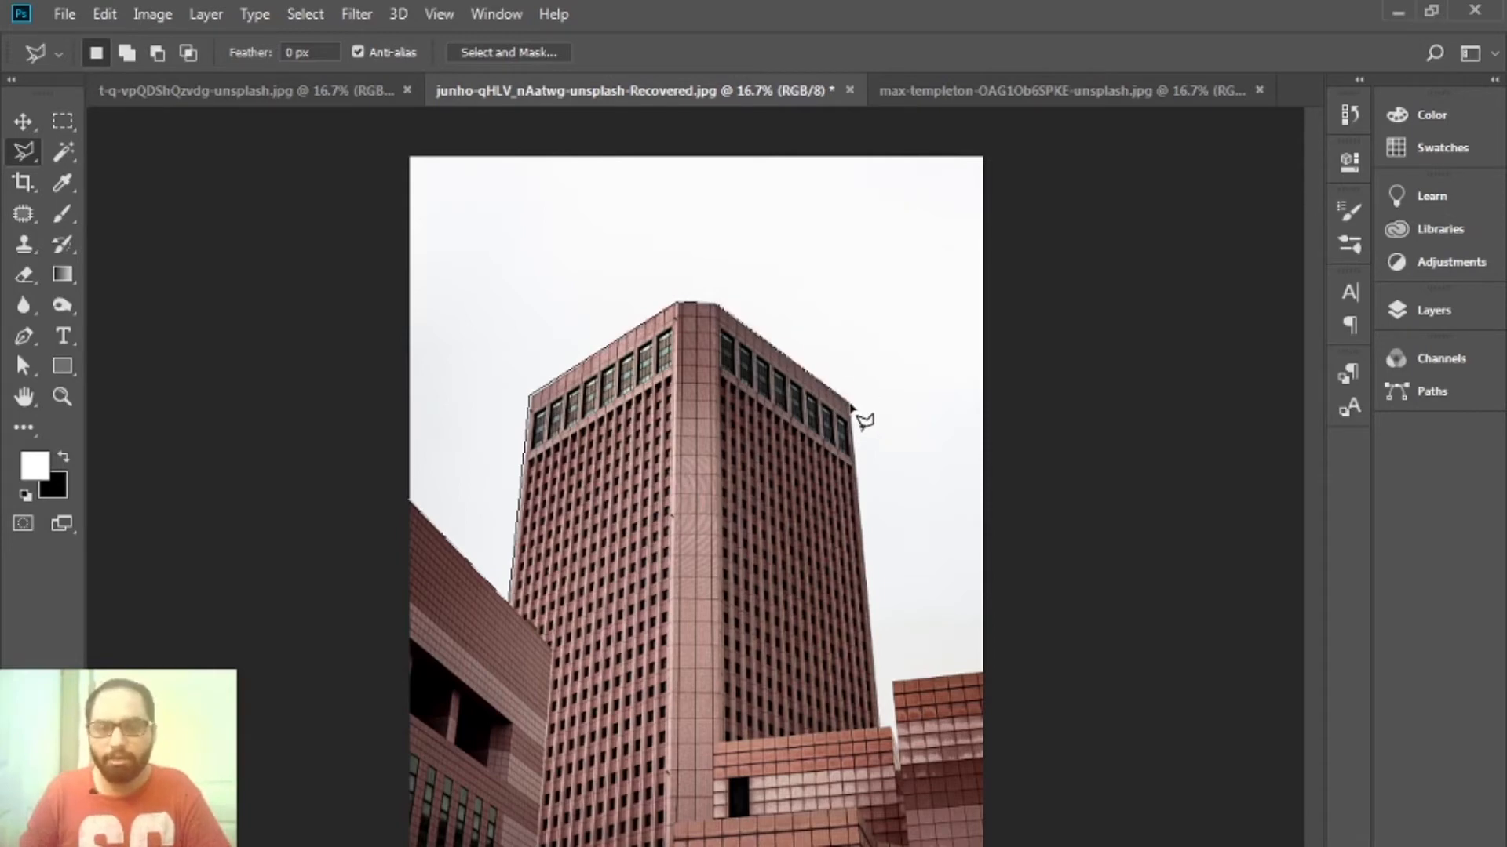
click(854, 408)
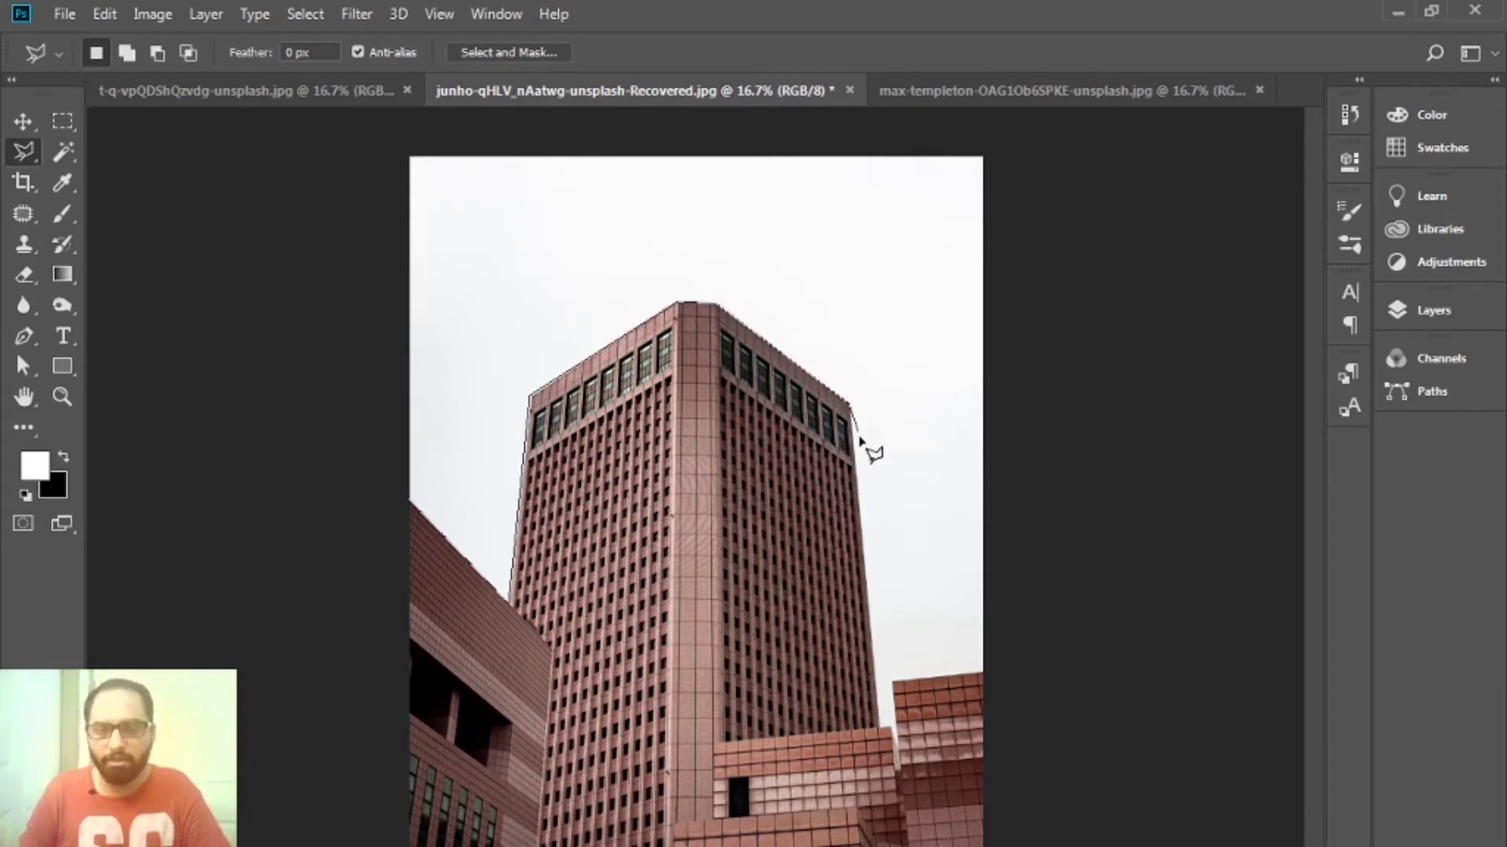
click(883, 736)
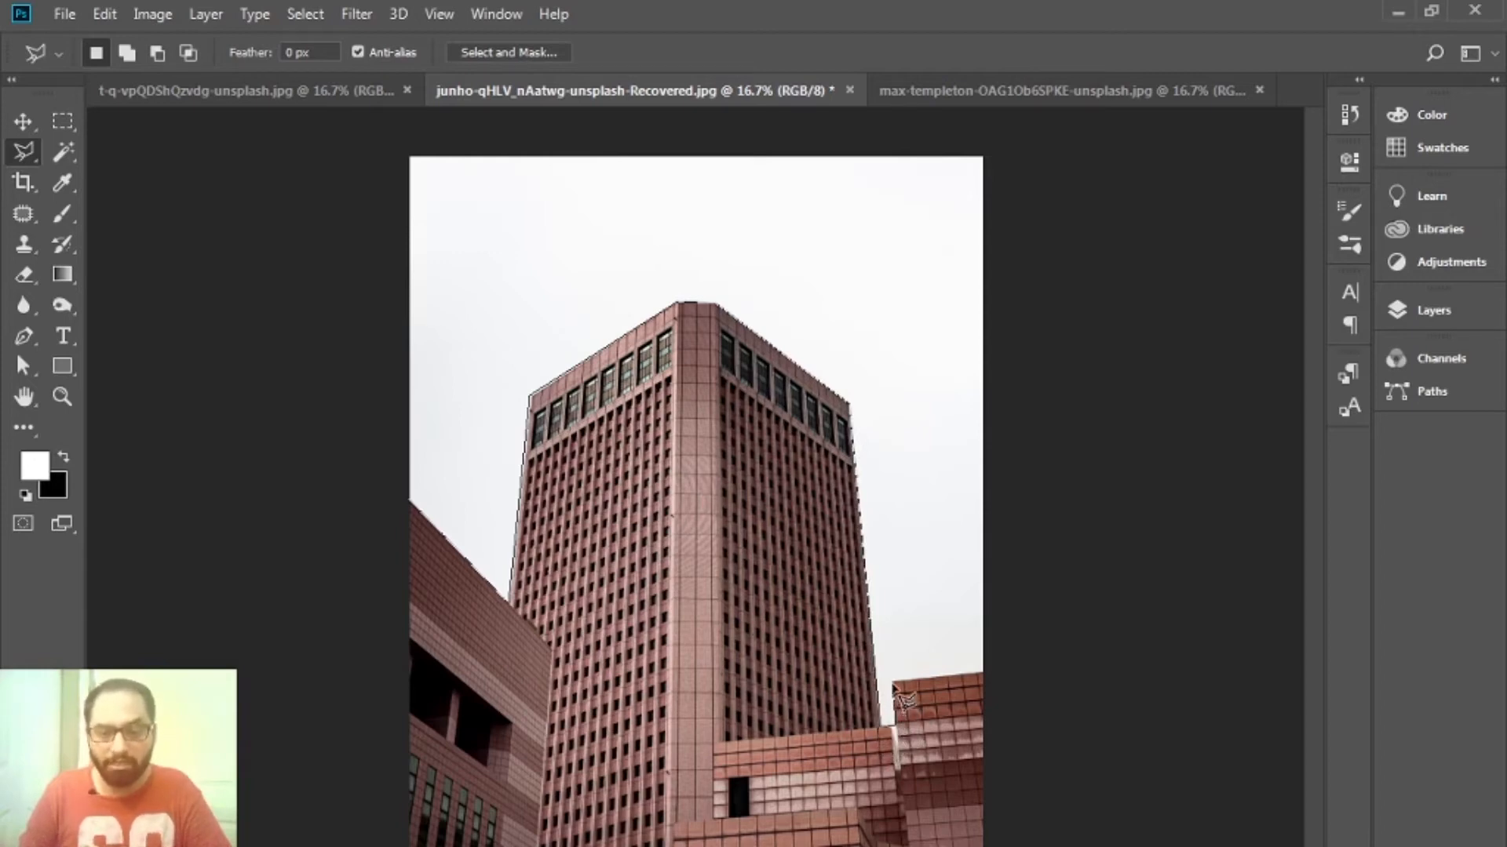
click(893, 682)
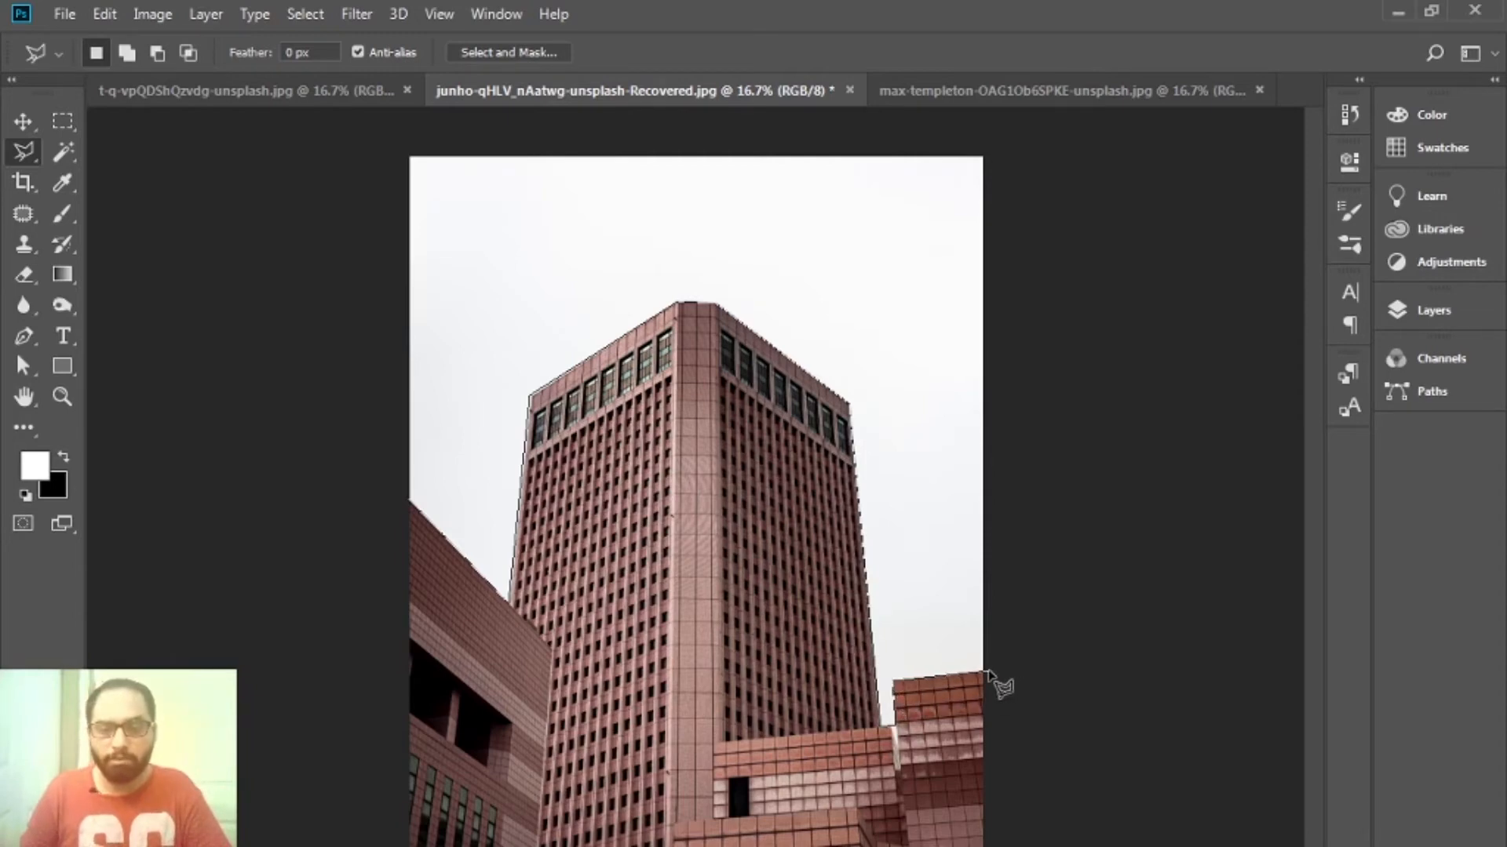
click(984, 673)
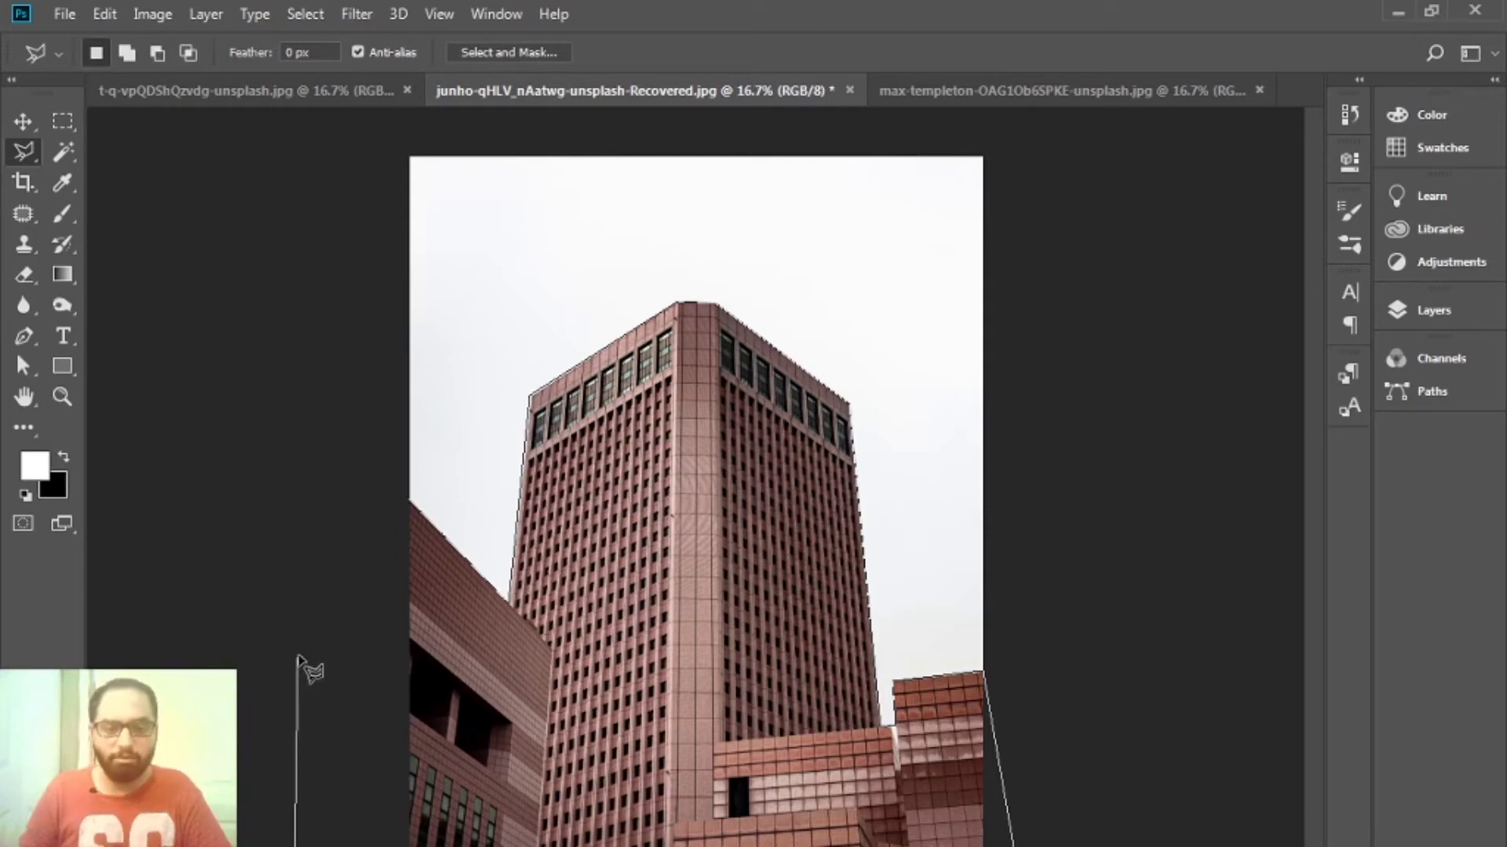
double_click(408, 503)
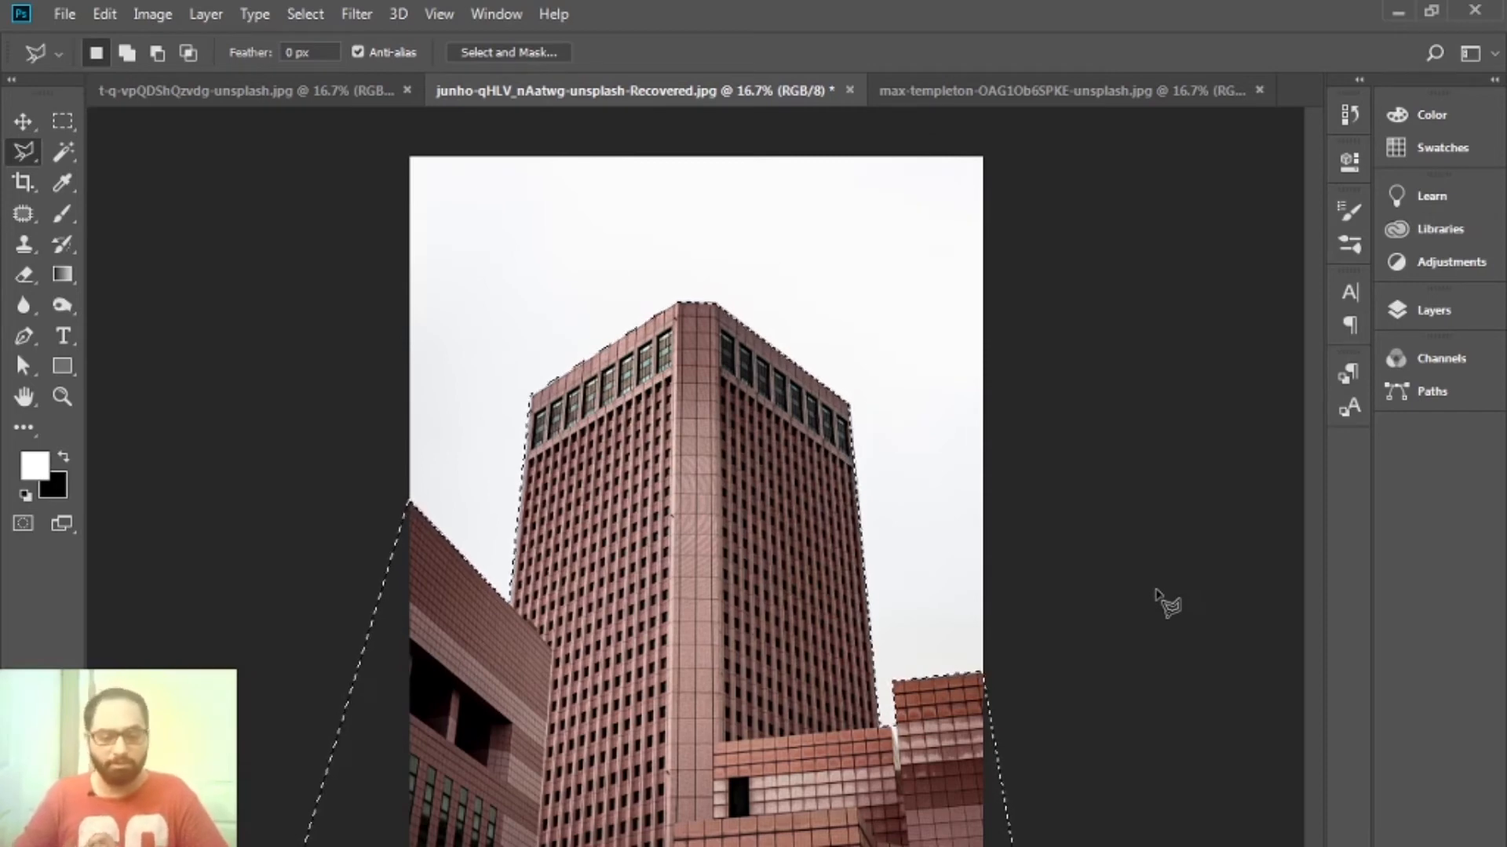
key(ctrl+shift+i)
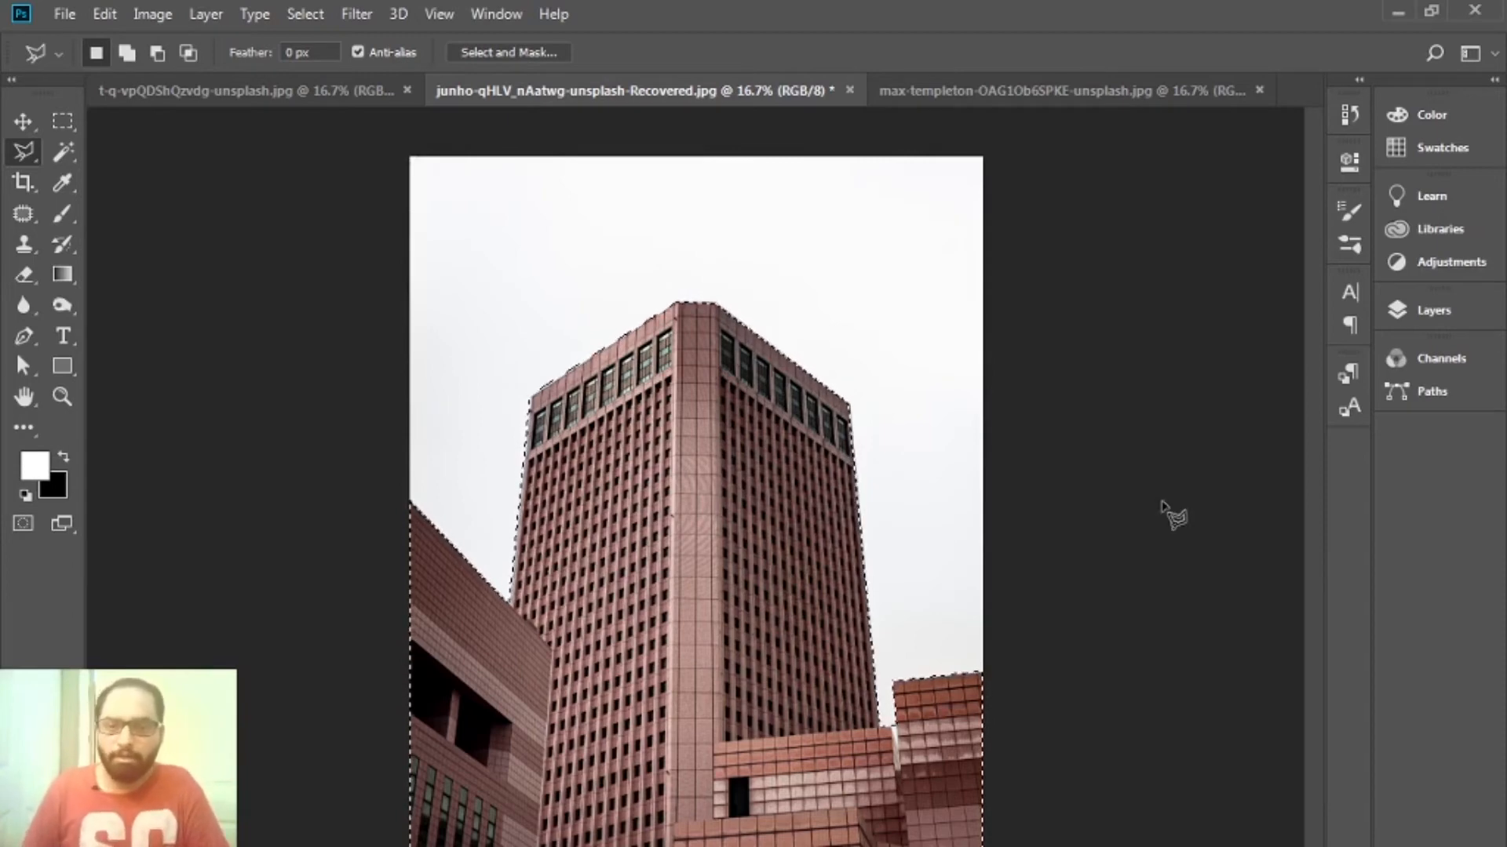
- Copy the selected buildings to a new layer and hide the Background layer
click(1416, 314)
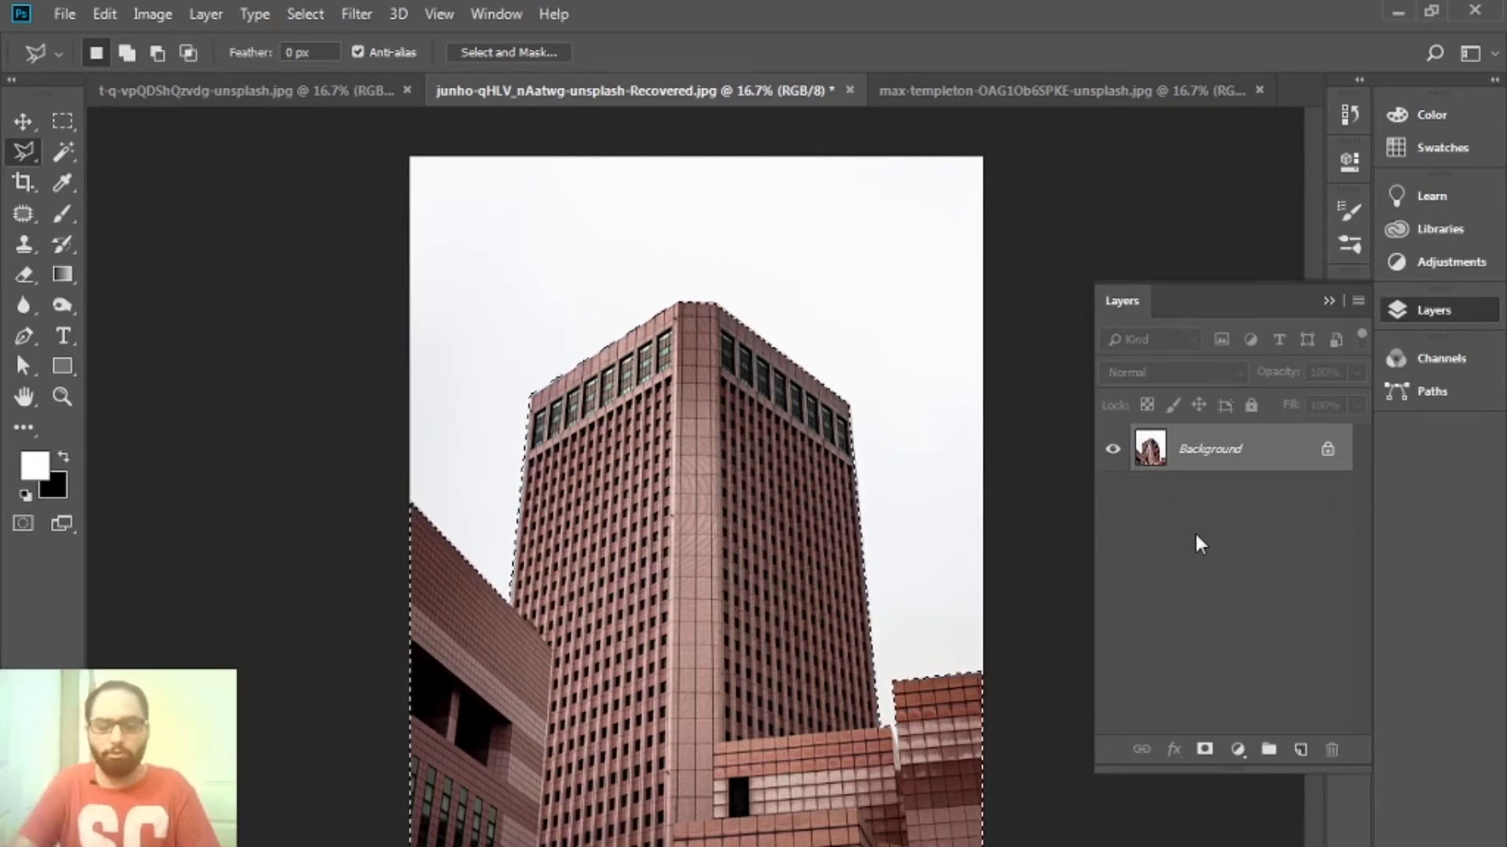
key(ctrl+j)
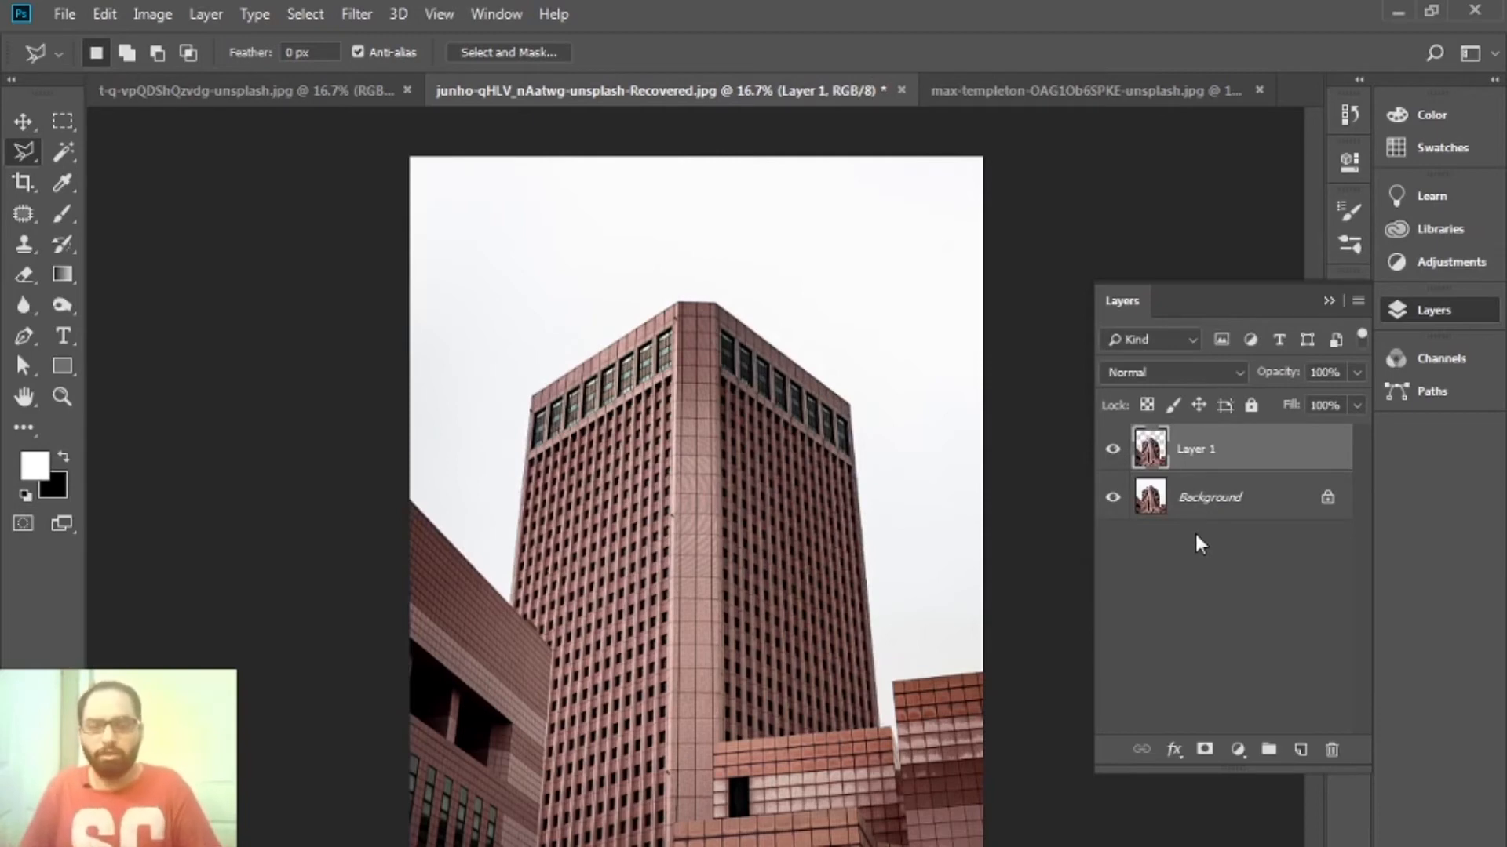
click(1113, 502)
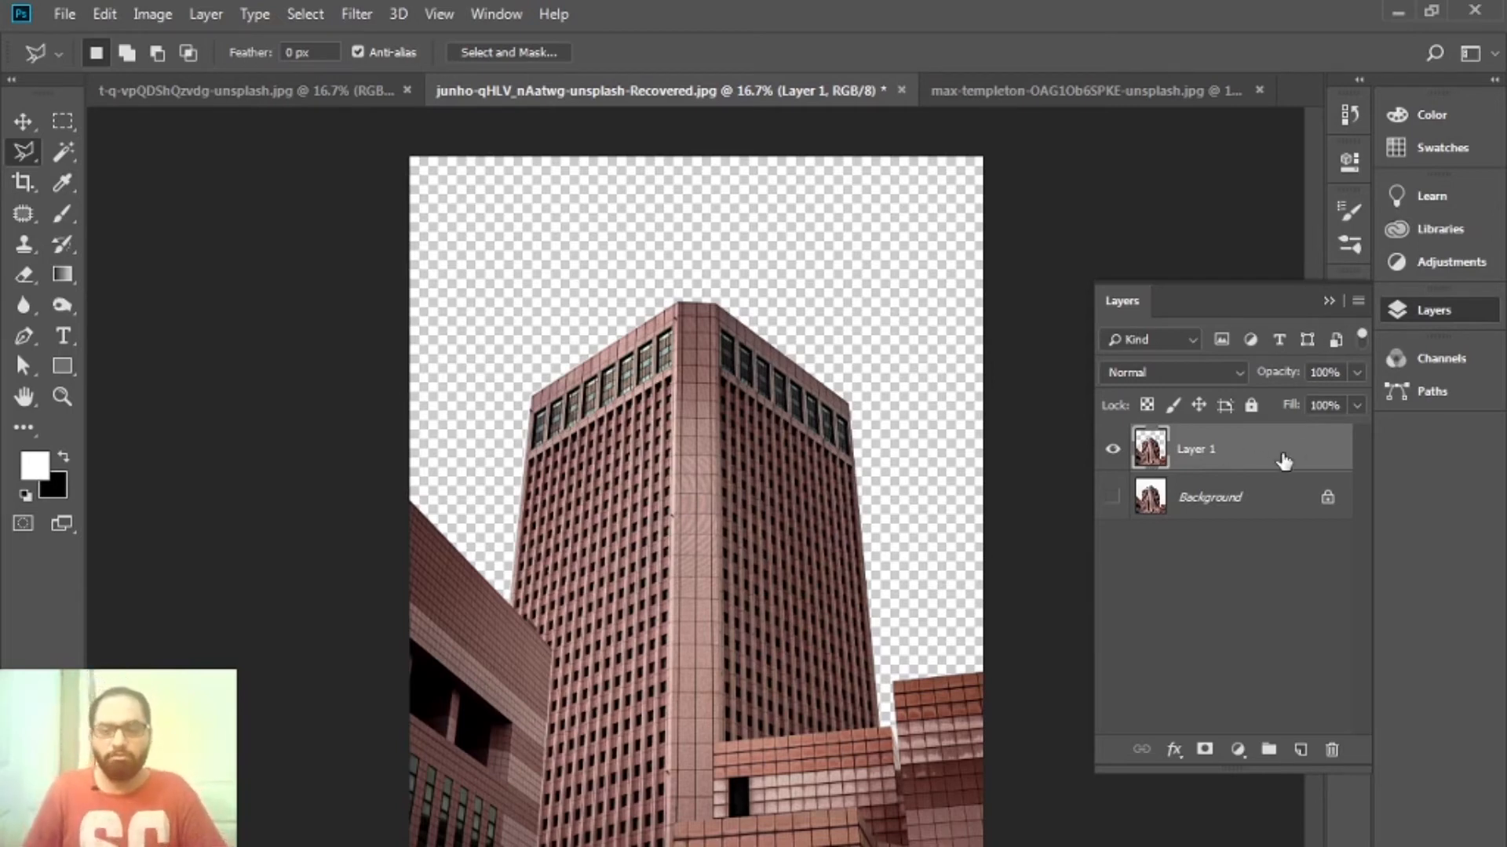
click(1326, 303)
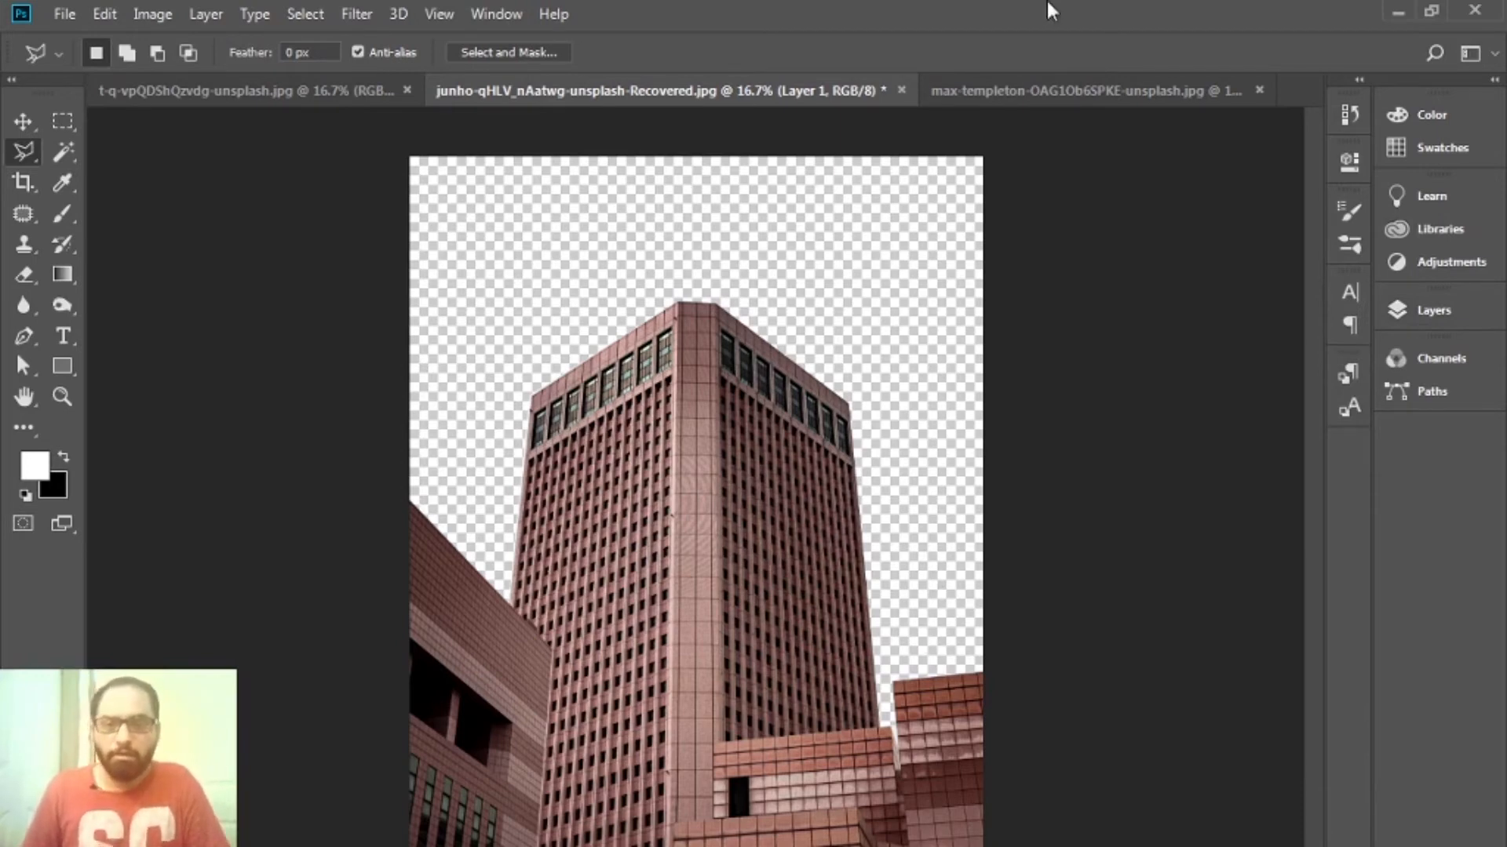
- Switch to the desert photo and activate the Magic Wand tool
click(1028, 90)
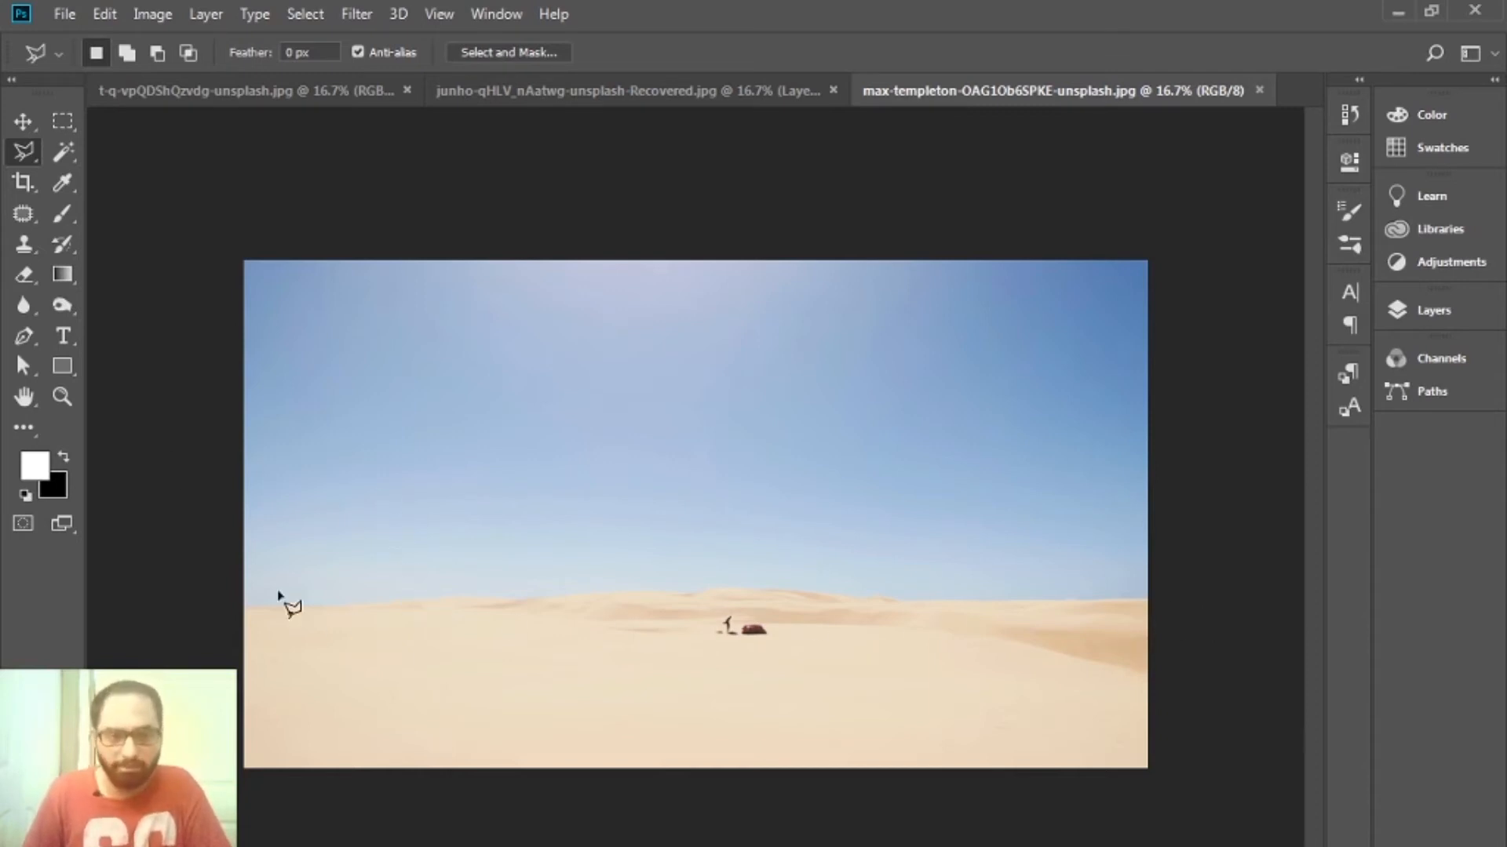
right_click(20, 152)
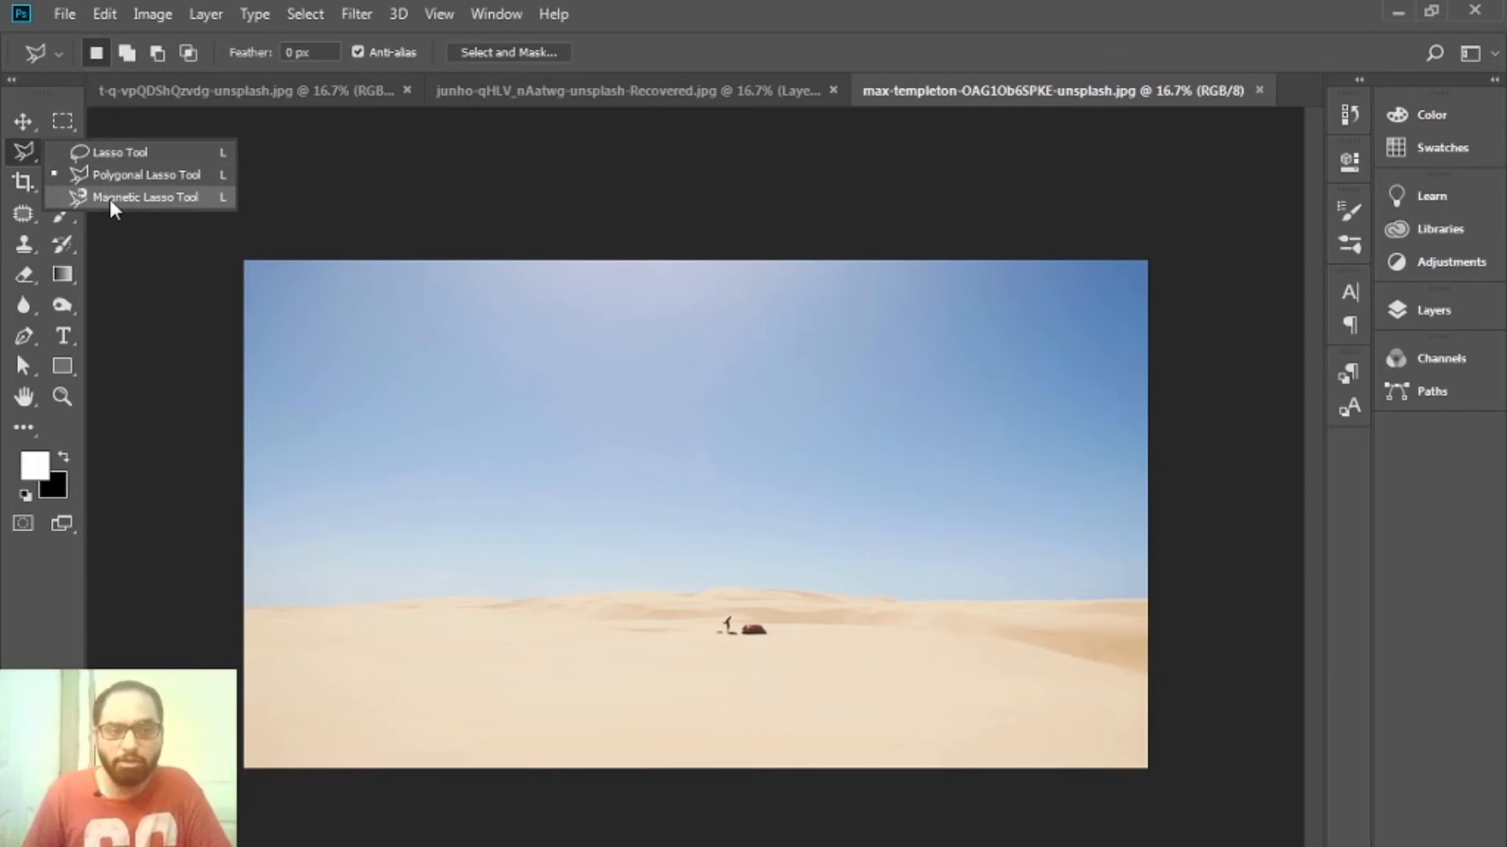
click(30, 151)
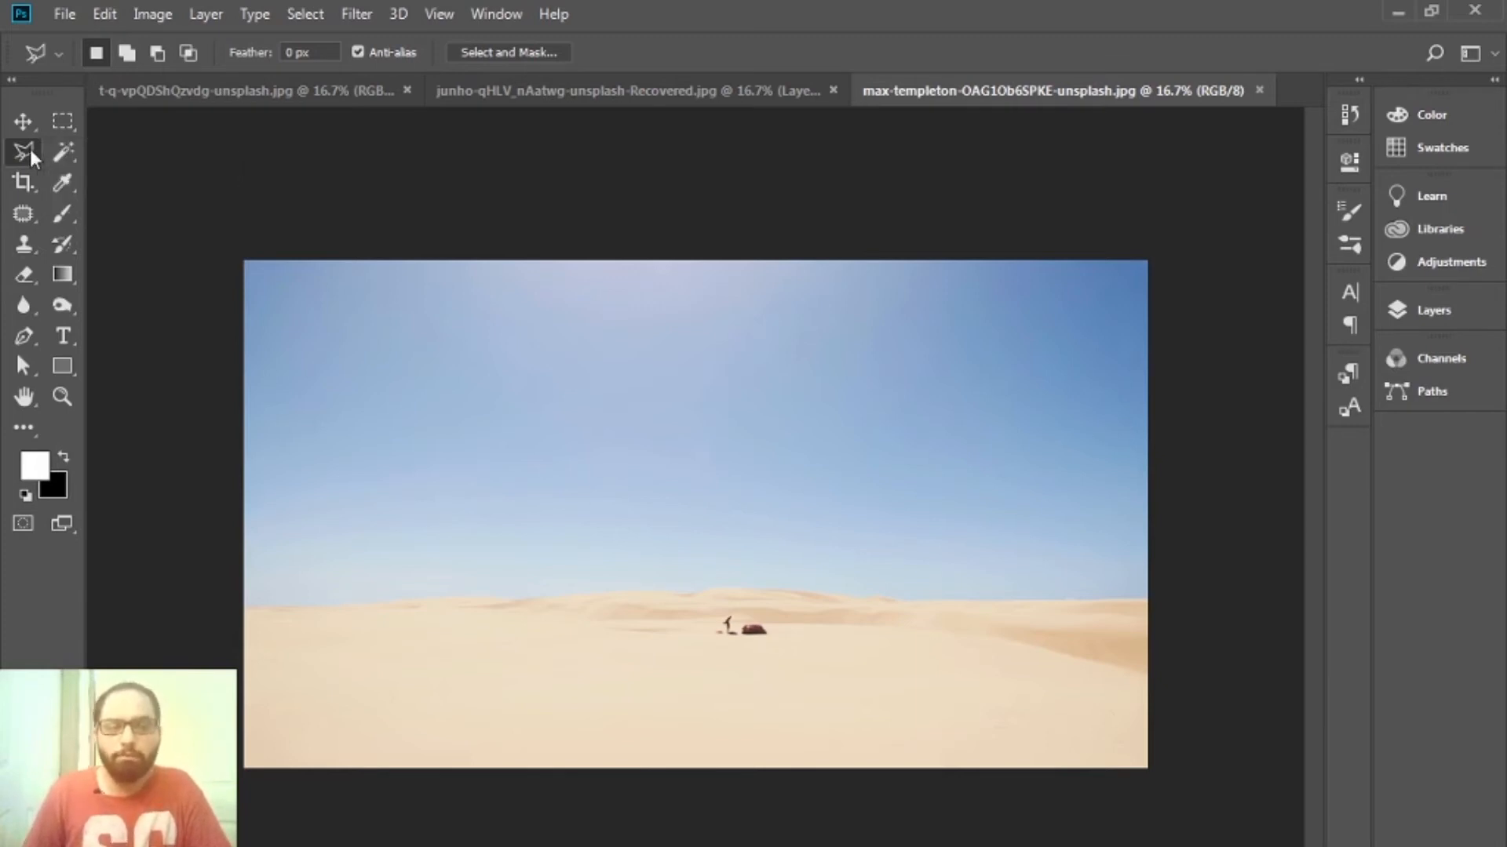
click(55, 154)
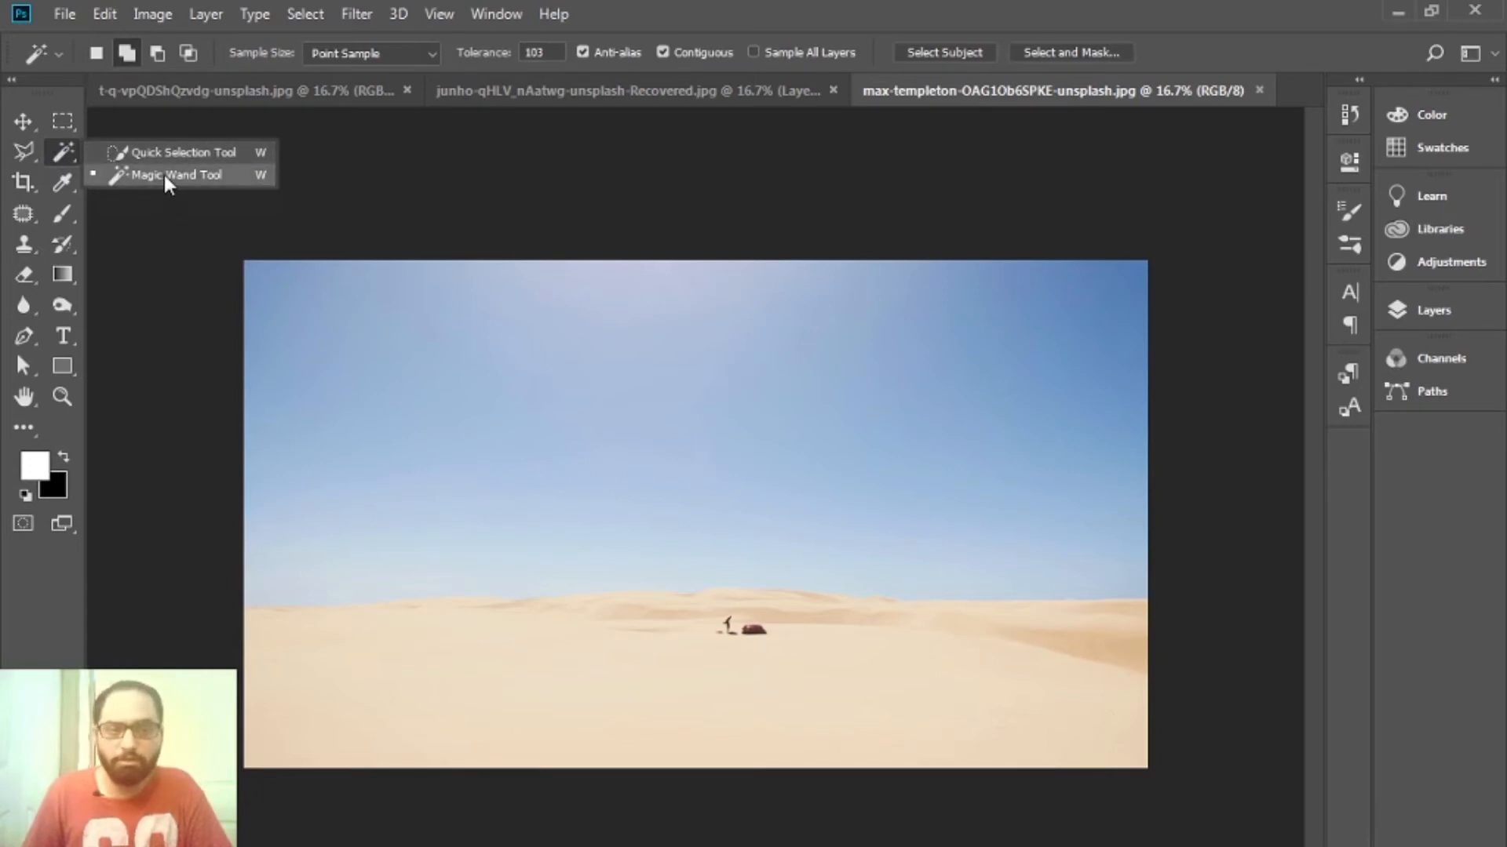
click(210, 181)
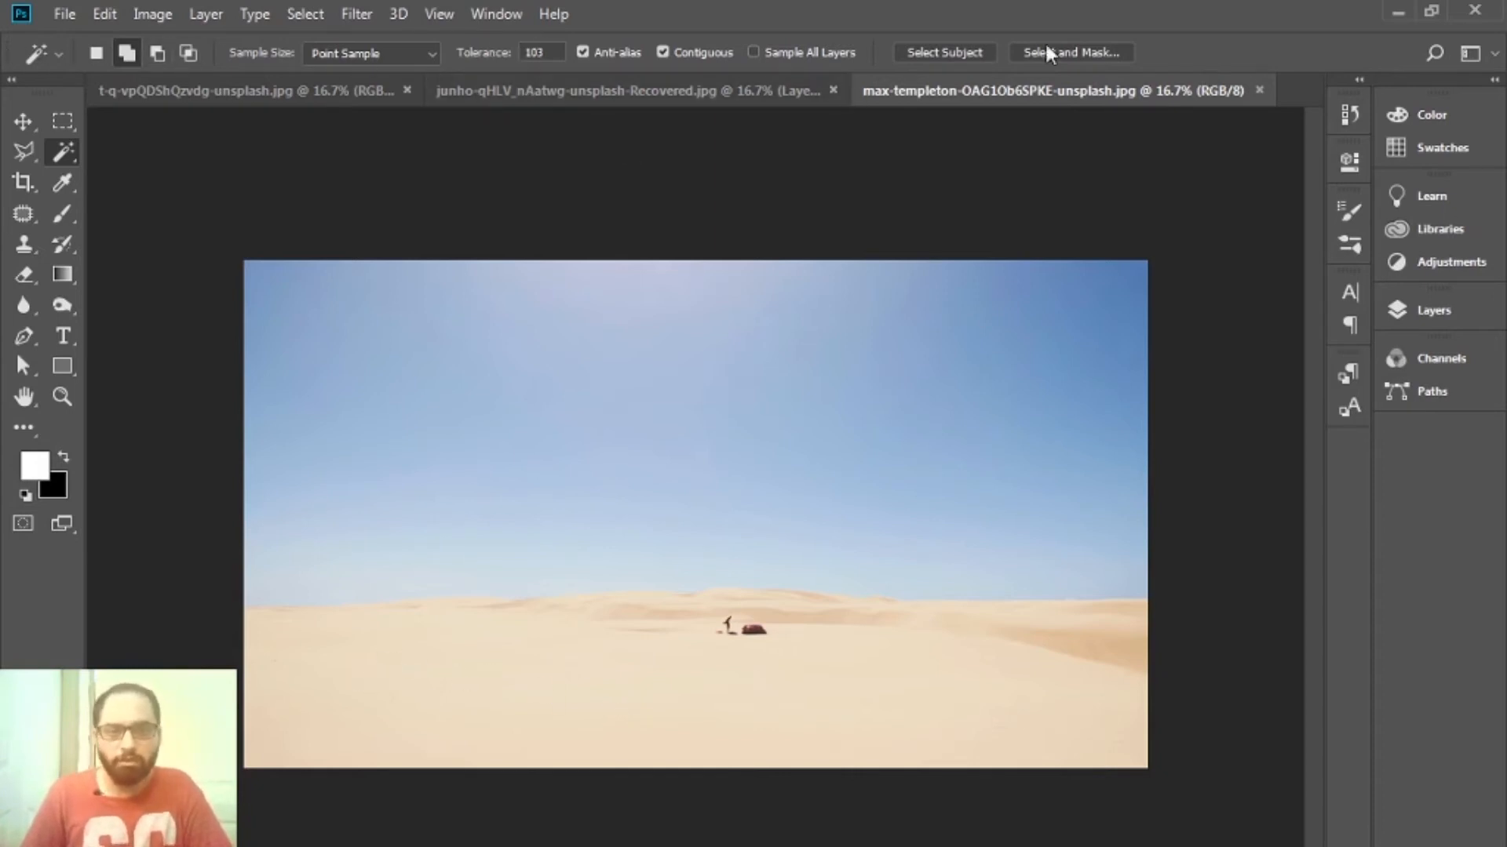
right_click(72, 161)
click(72, 161)
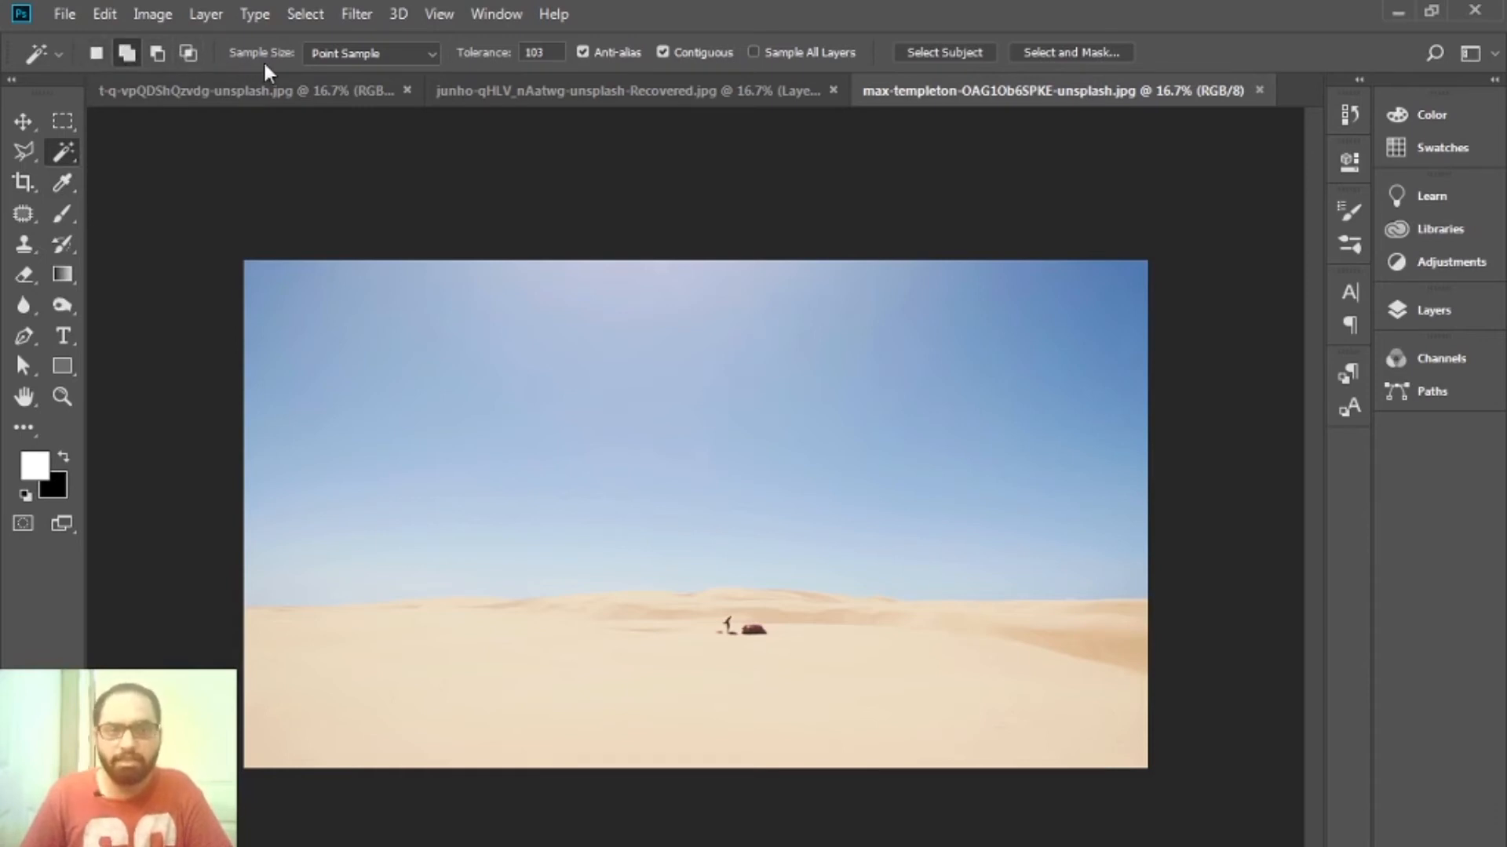
- Look through the Magic Wand's sample size options, keep Point Sample, and lower the tolerance to 0
click(432, 53)
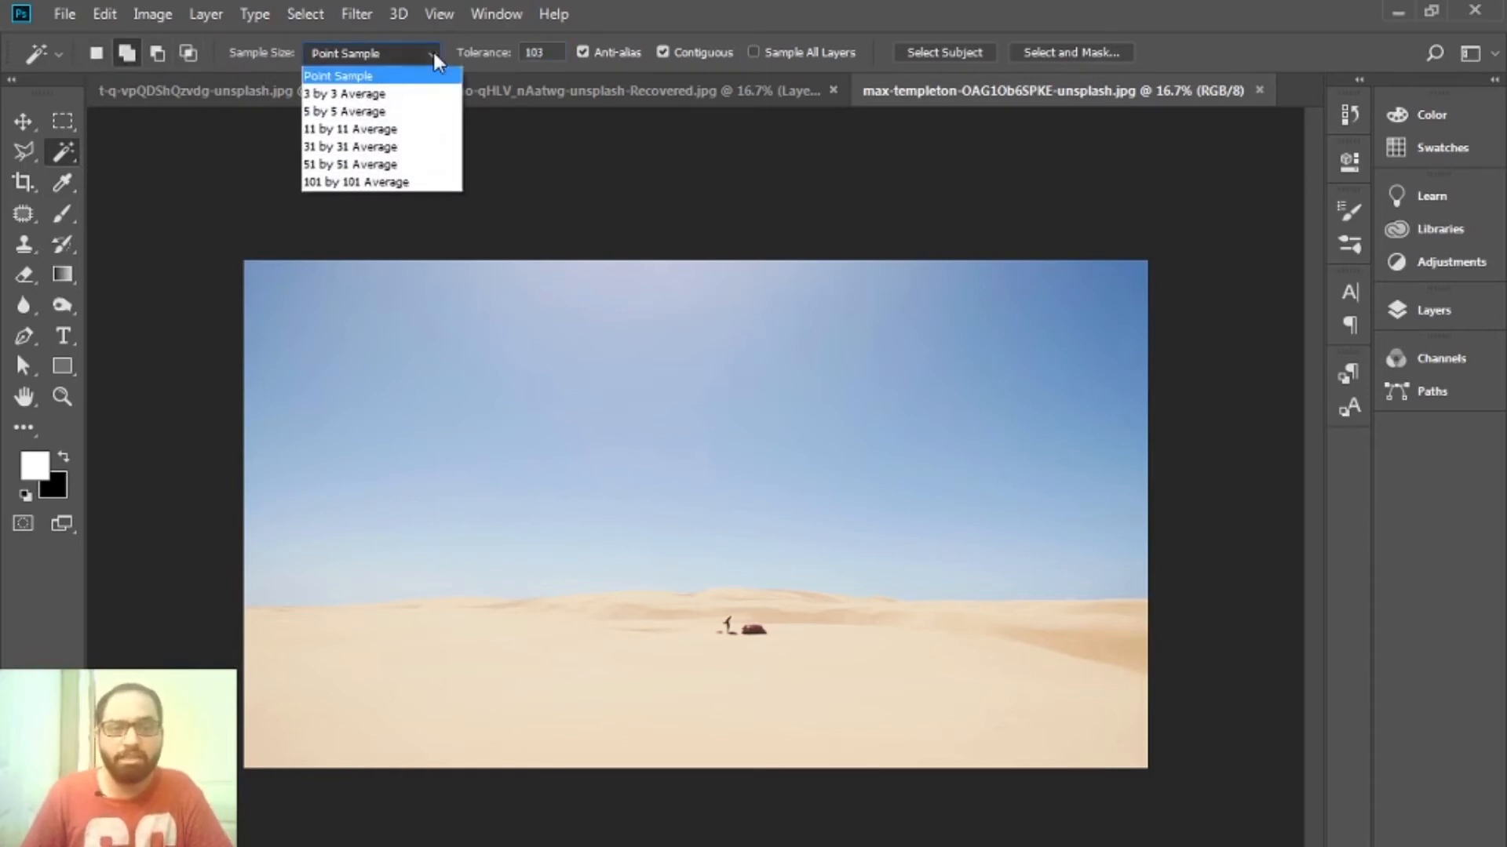
click(434, 55)
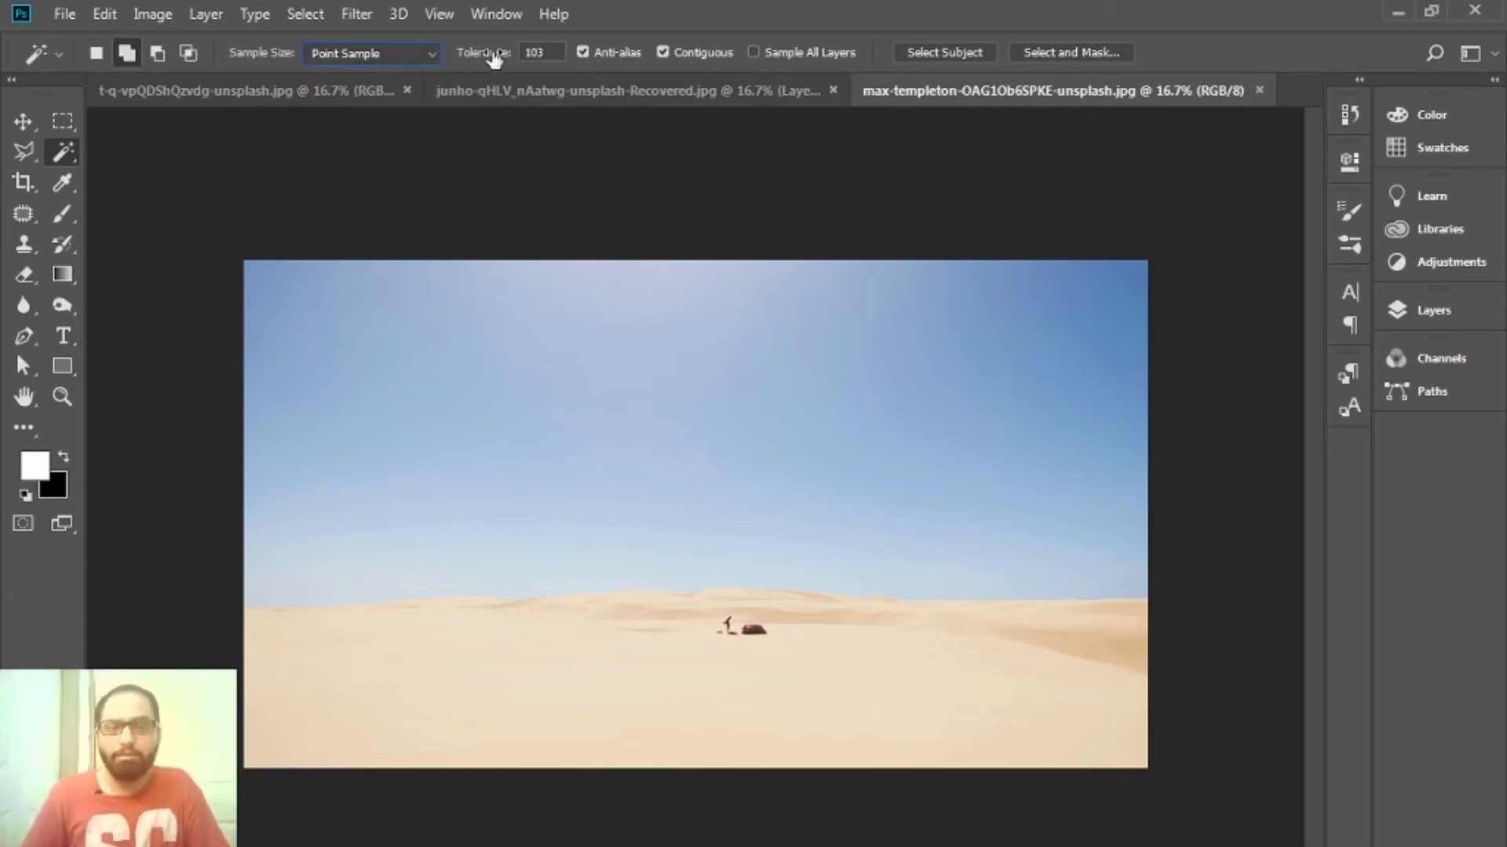
drag(494, 55, 461, 61)
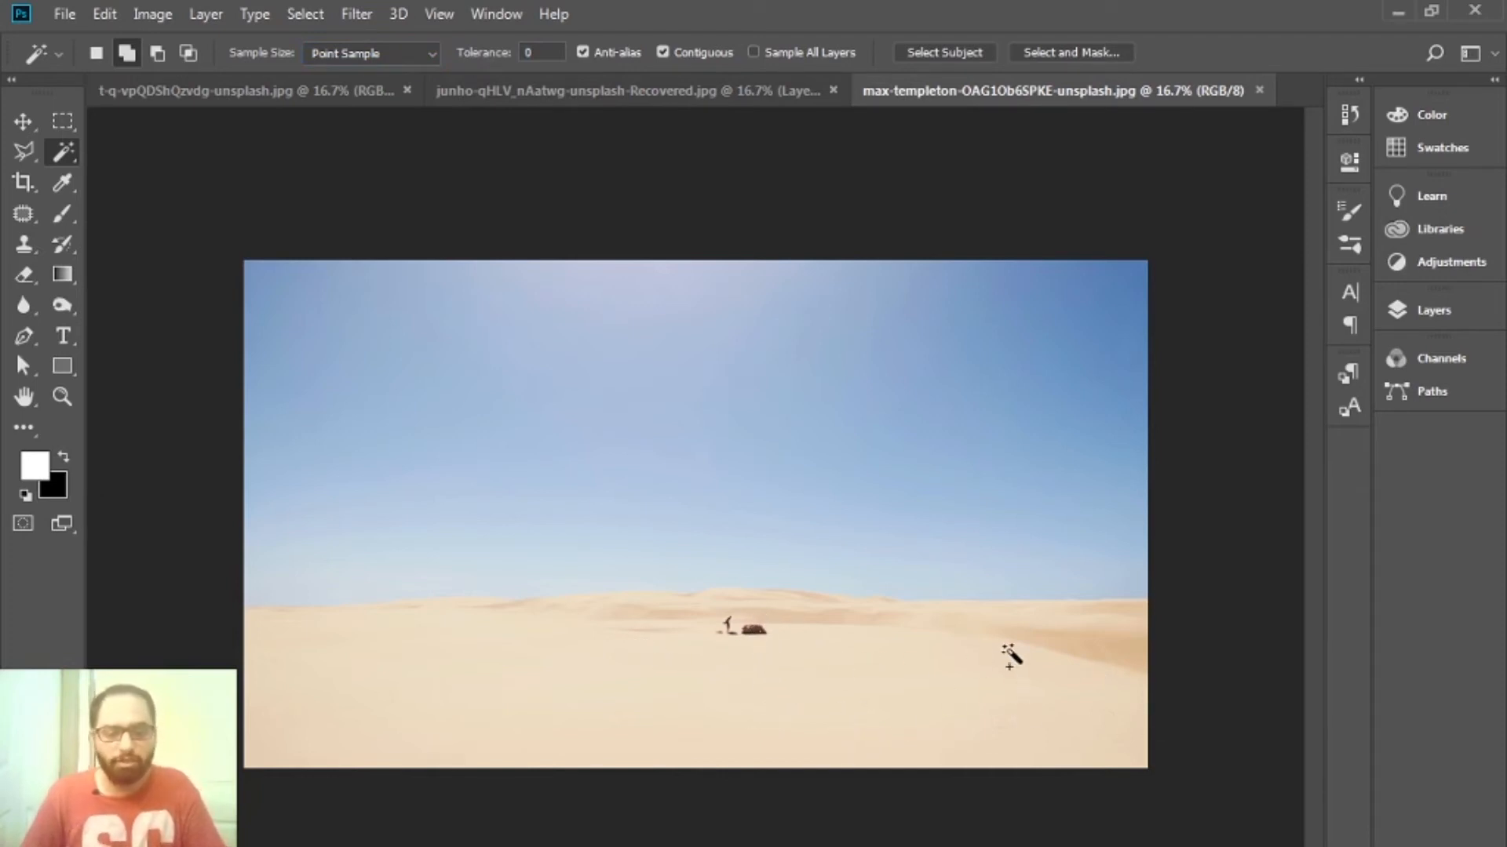
scroll(1012, 655, up, 3)
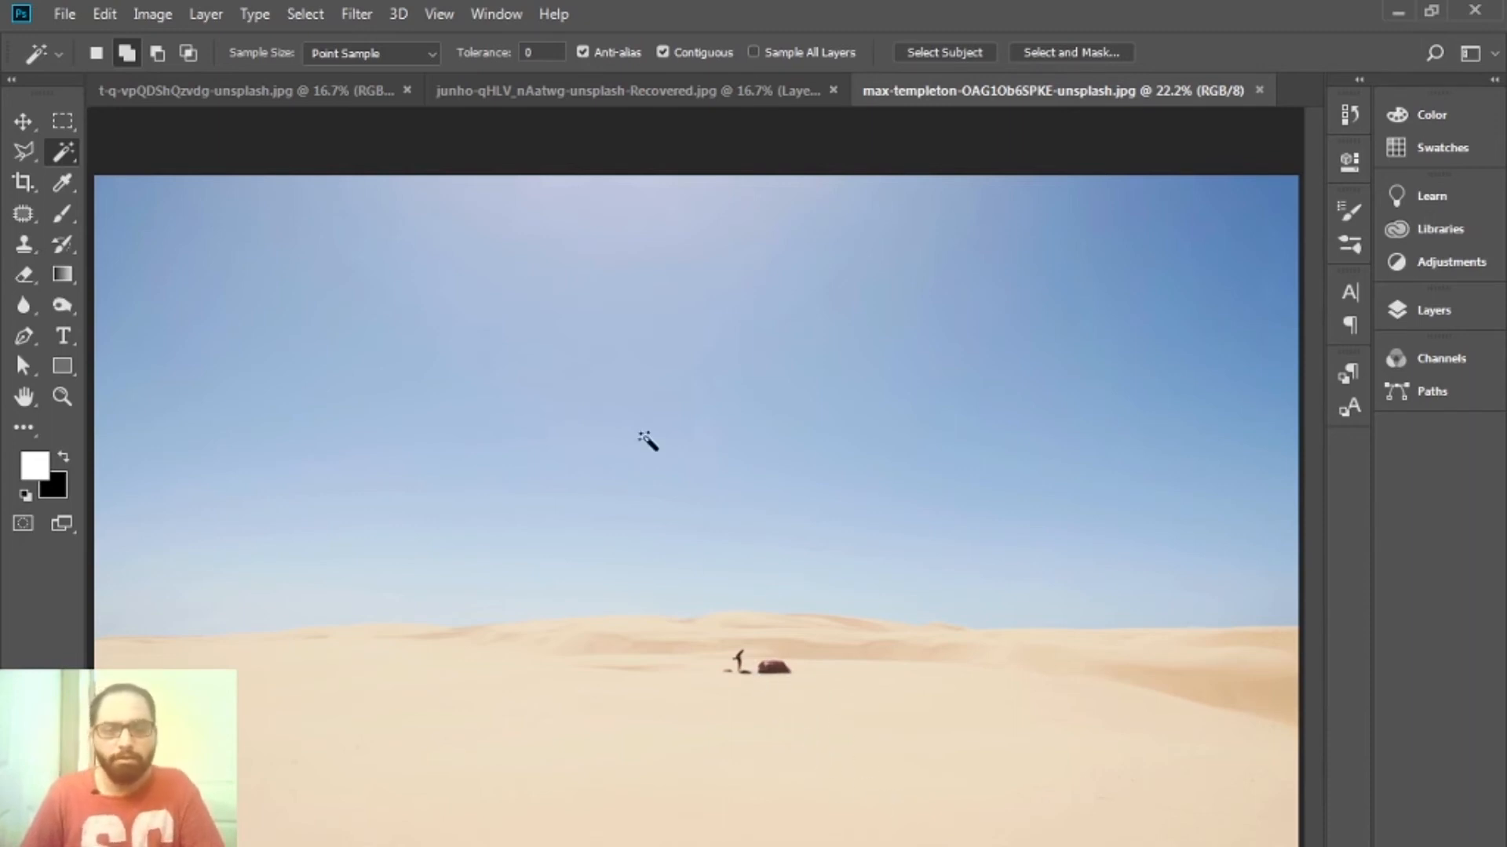
- Try selecting the sand with the Magic Wand at a tolerance of 104, and clear the selection
drag(488, 55, 605, 76)
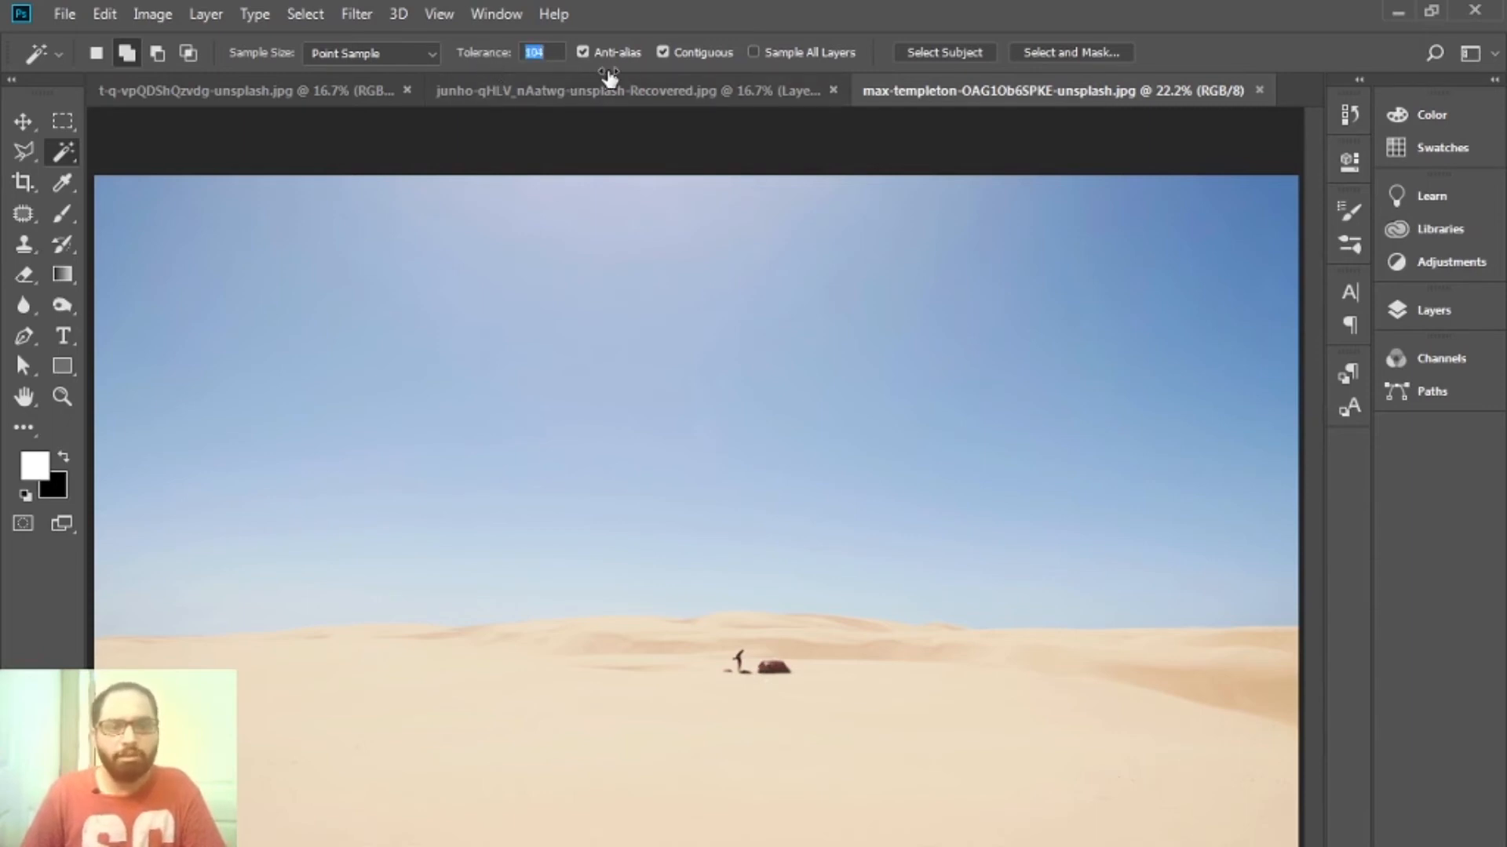
click(1240, 702)
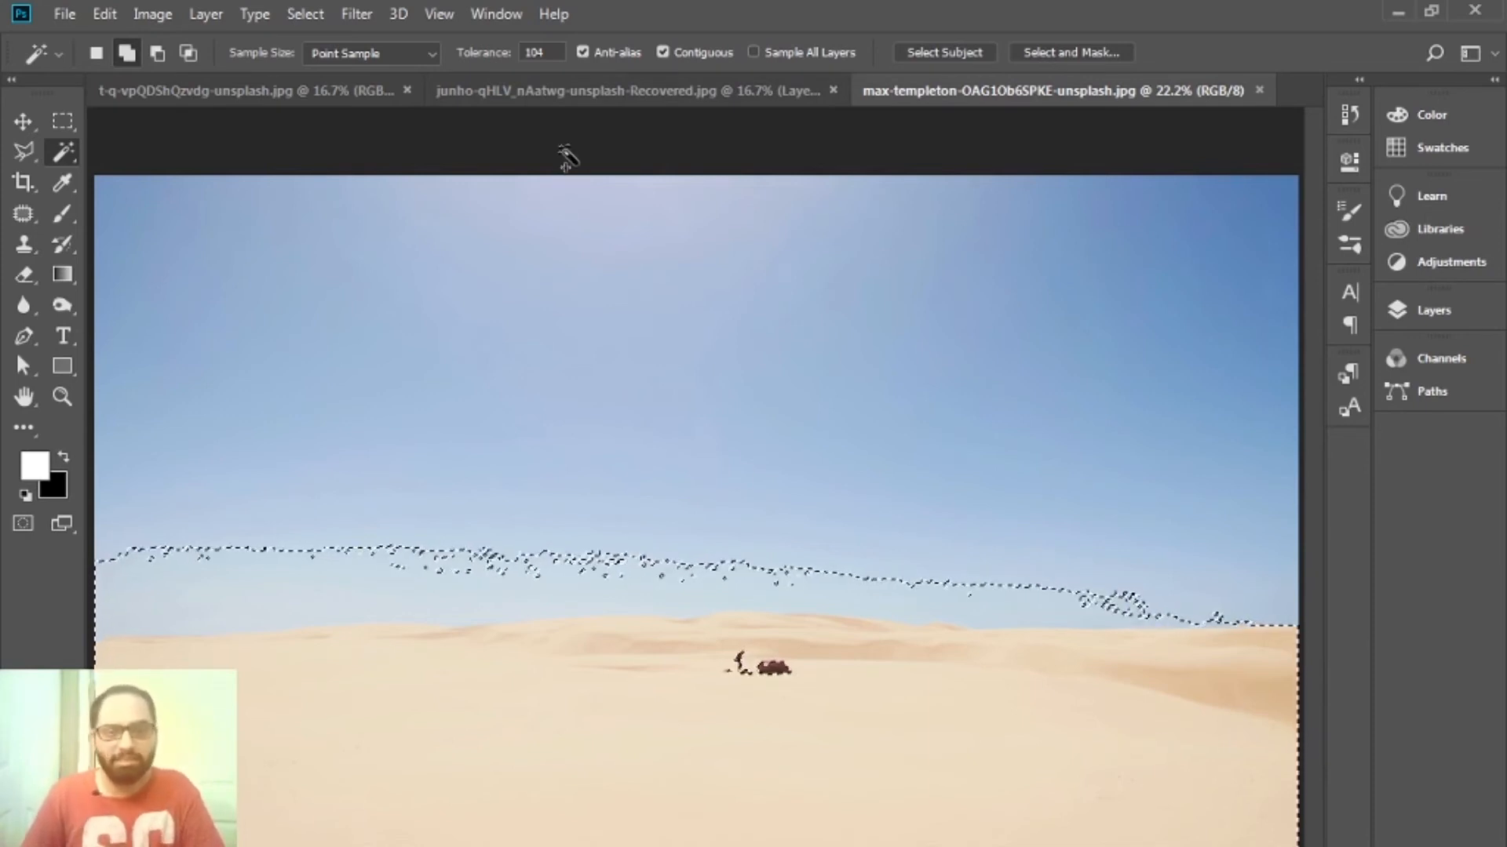
key(ctrl+d)
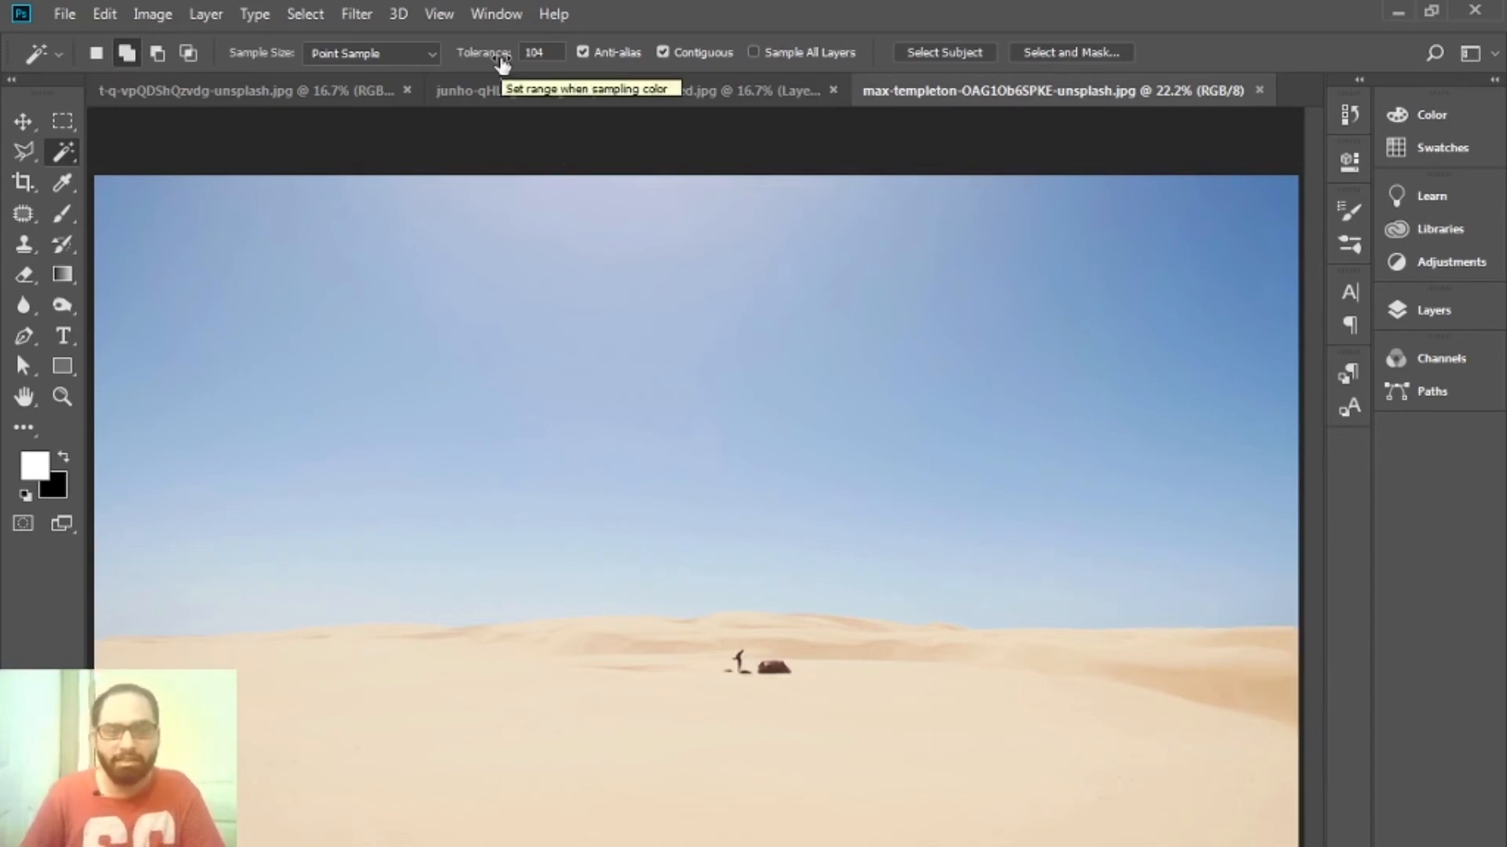
- Try selecting the sand at a tolerance of 53, inspect the selection edges around the person and the dark mound, and deselect
drag(503, 62, 443, 64)
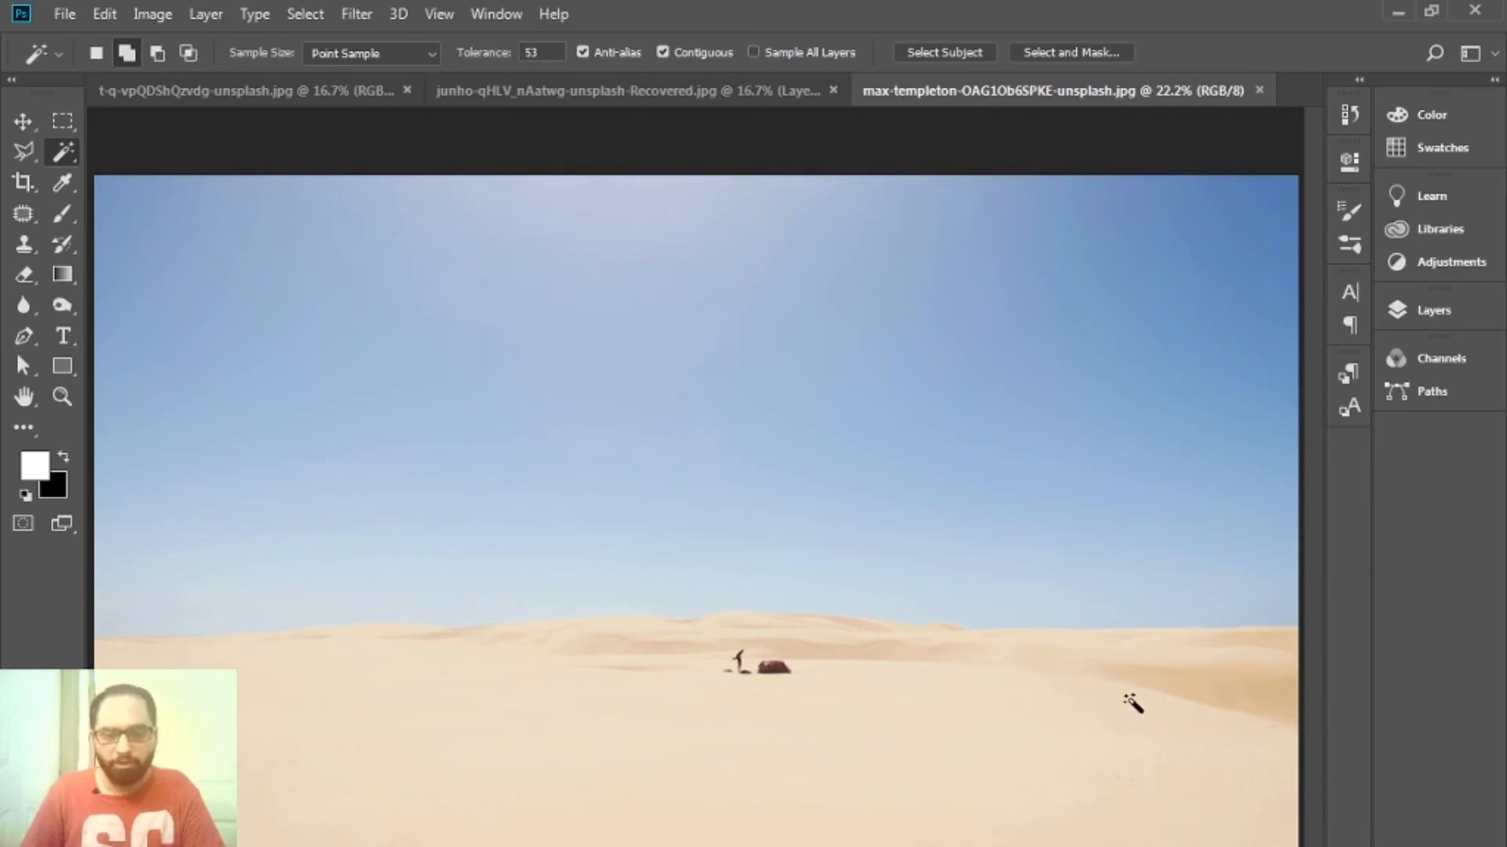
click(1242, 697)
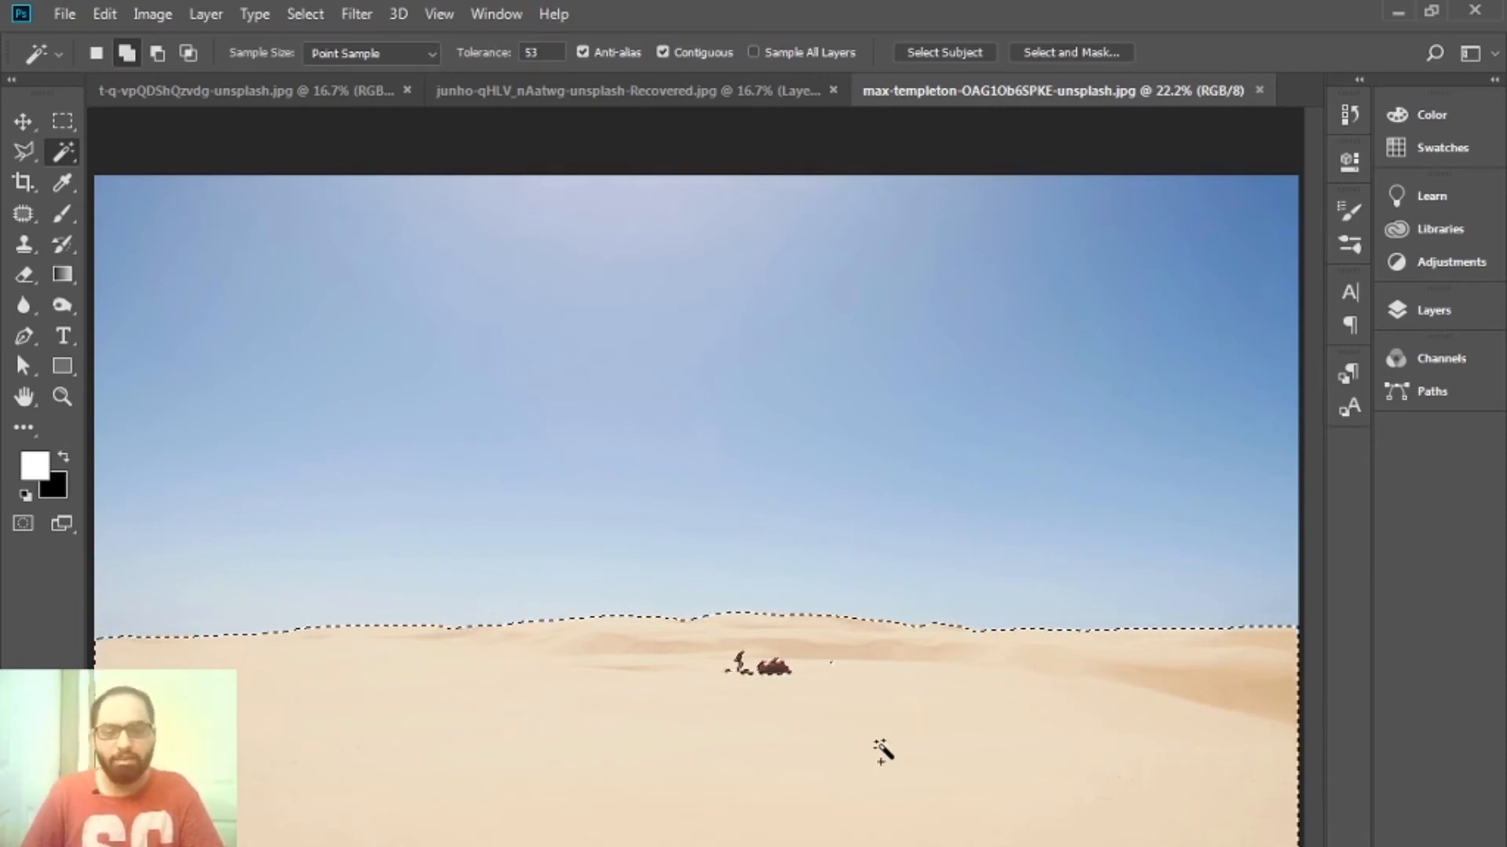
scroll(795, 690, up, 5)
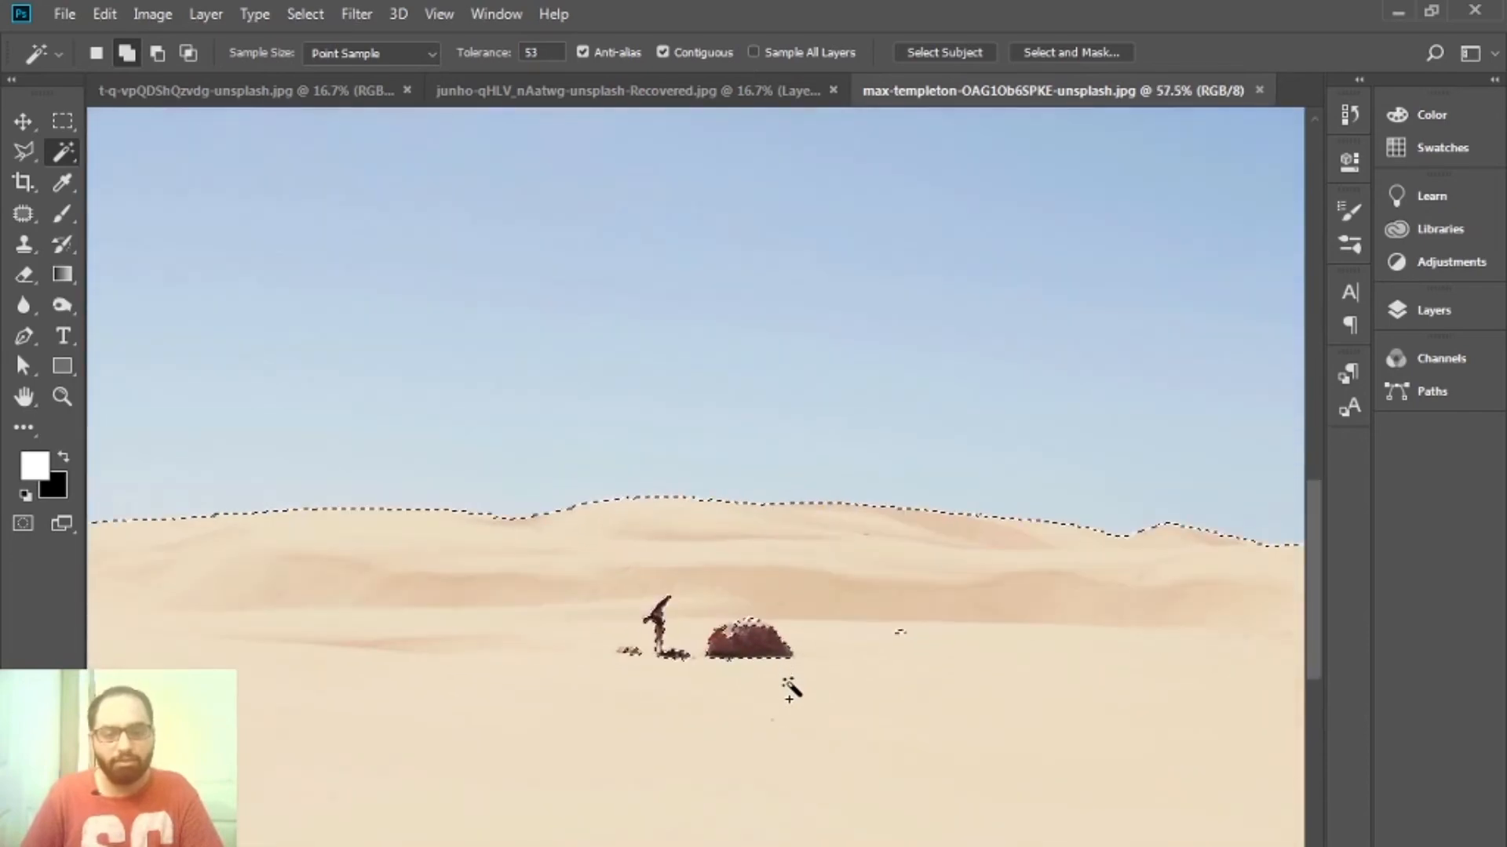
scroll(790, 689, up, 2)
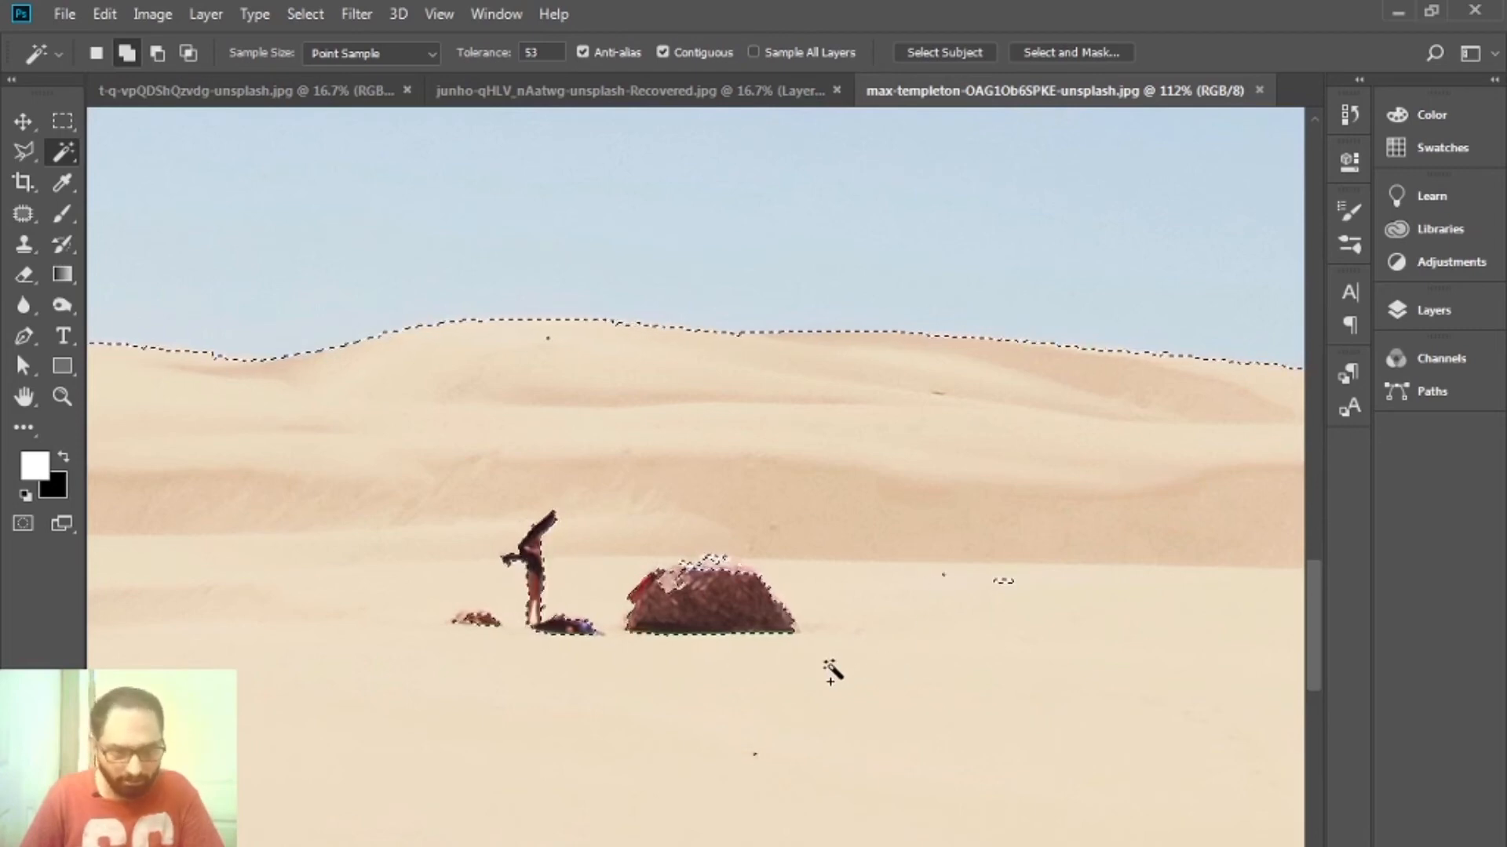
scroll(832, 671, down, 3)
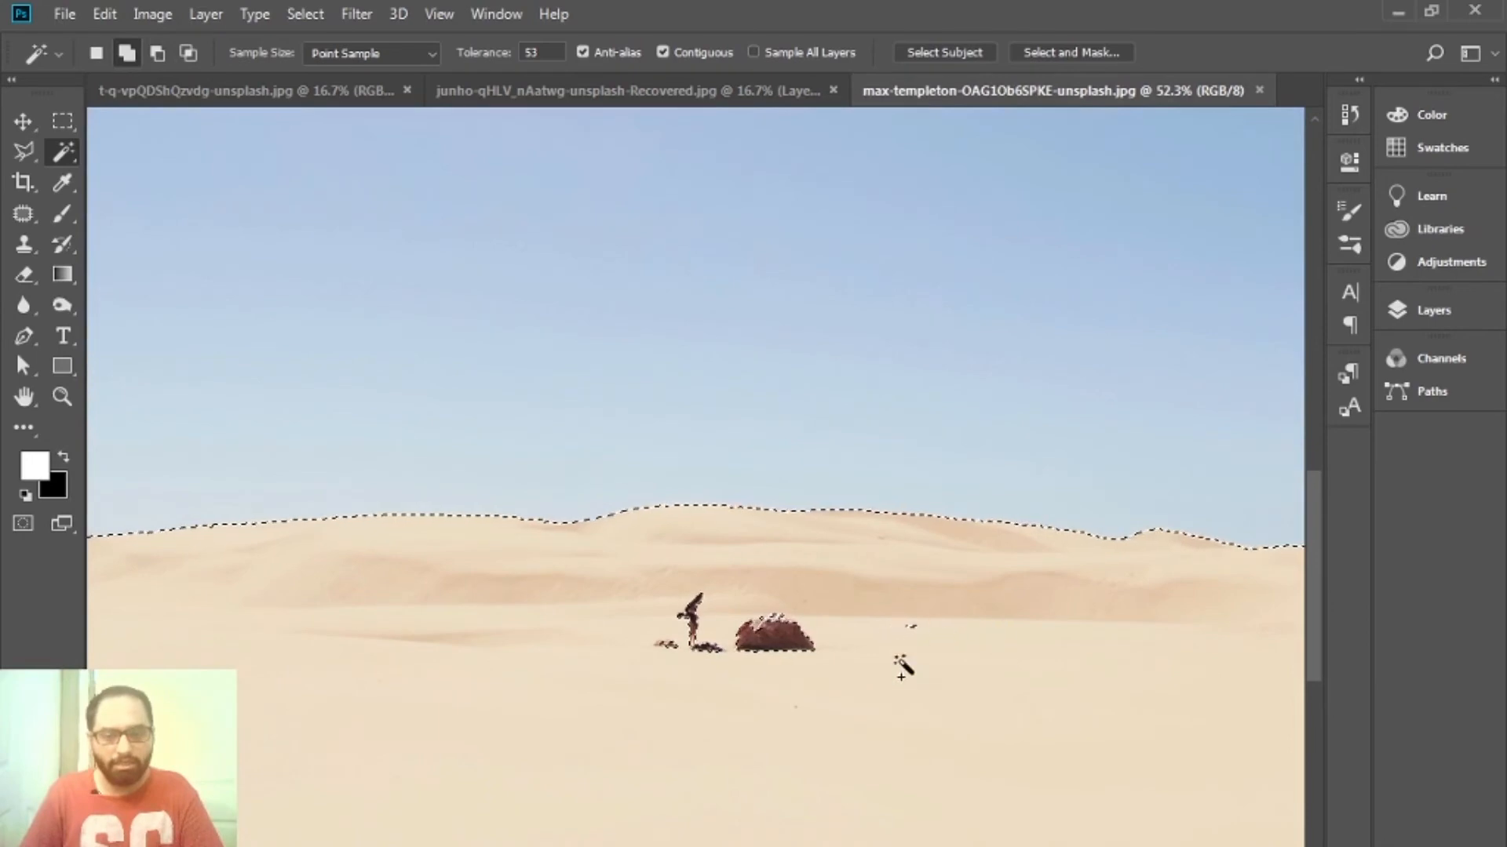
scroll(833, 706, down, 3)
scroll(834, 706, down, 2)
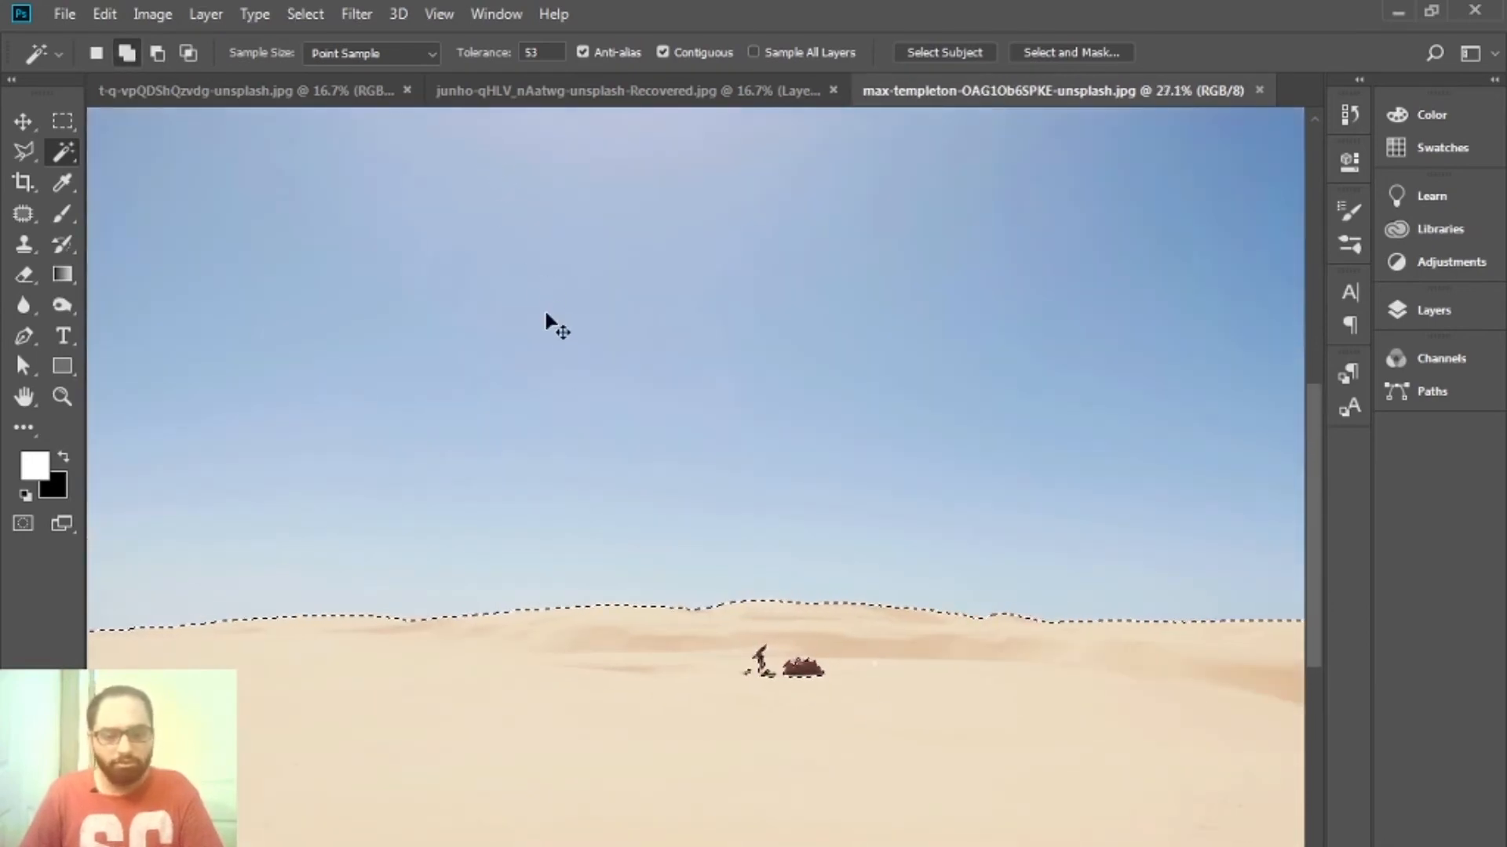
key(ctrl+d)
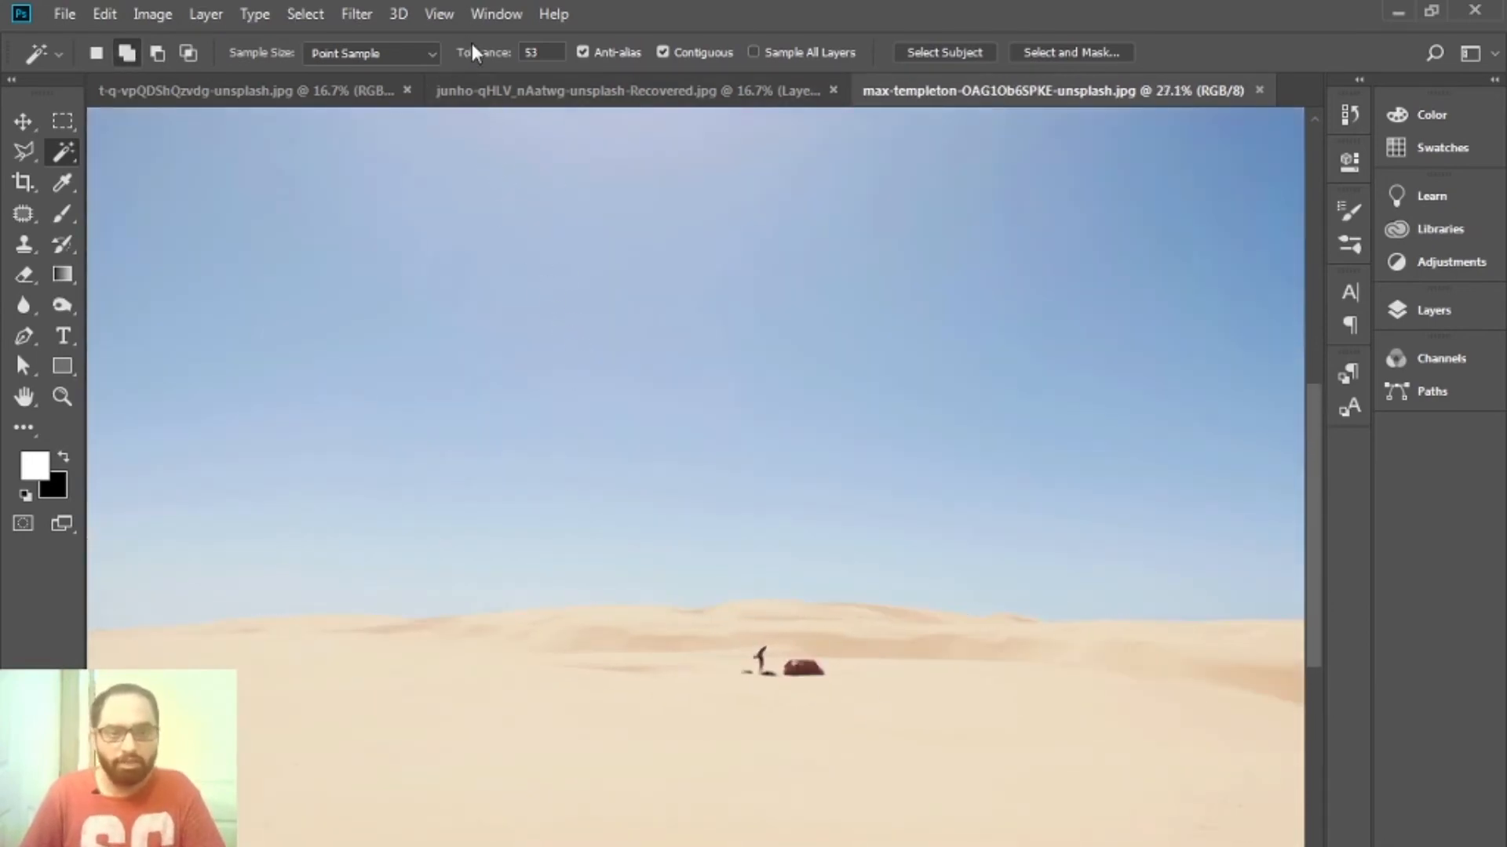
- Set the Magic Wand tolerance to 76 and select the sand
drag(476, 55, 501, 53)
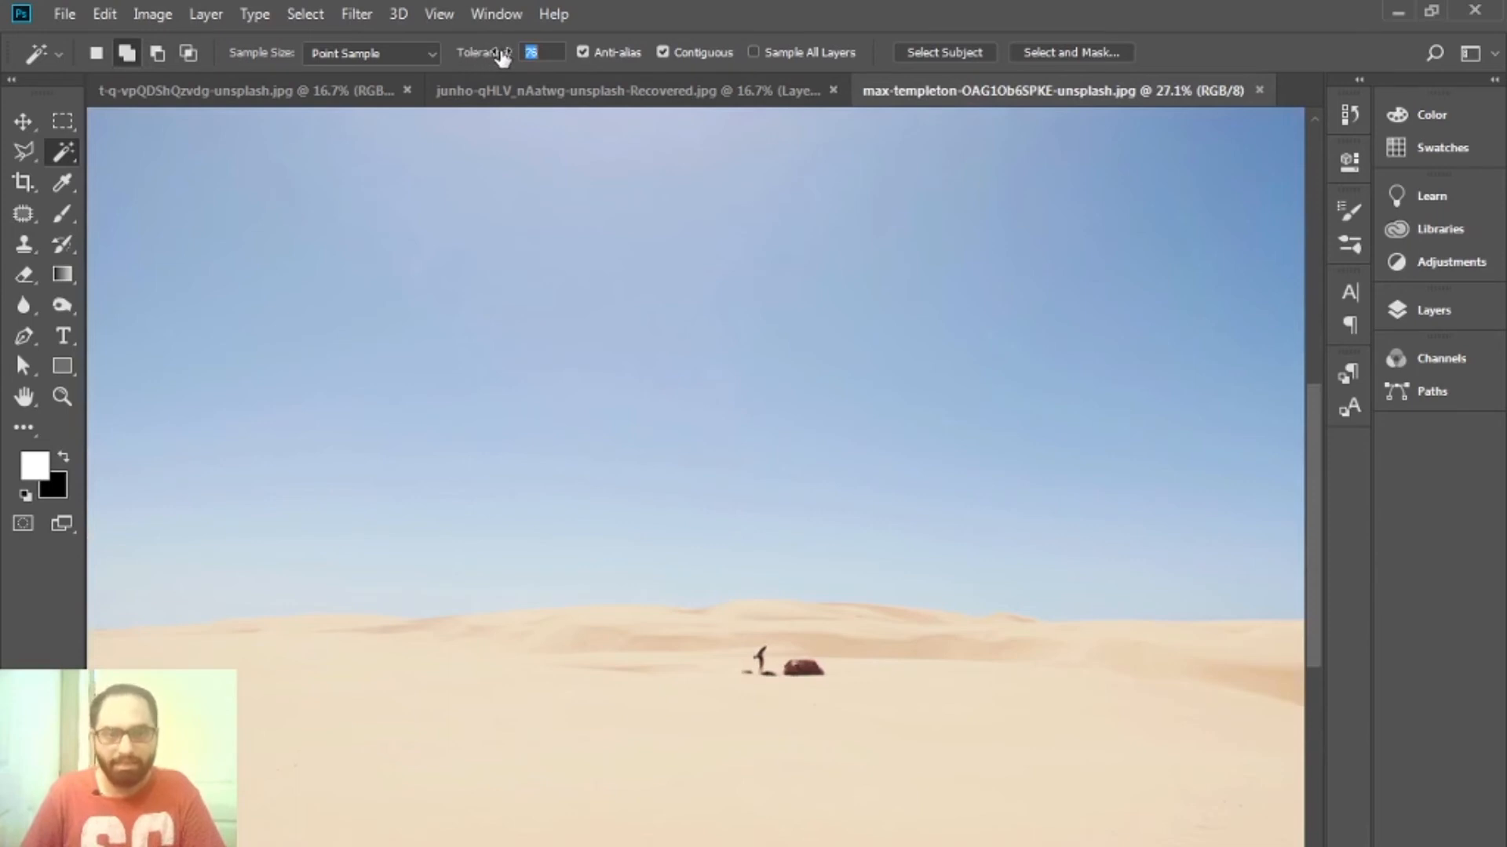
scroll(535, 236, down, 1)
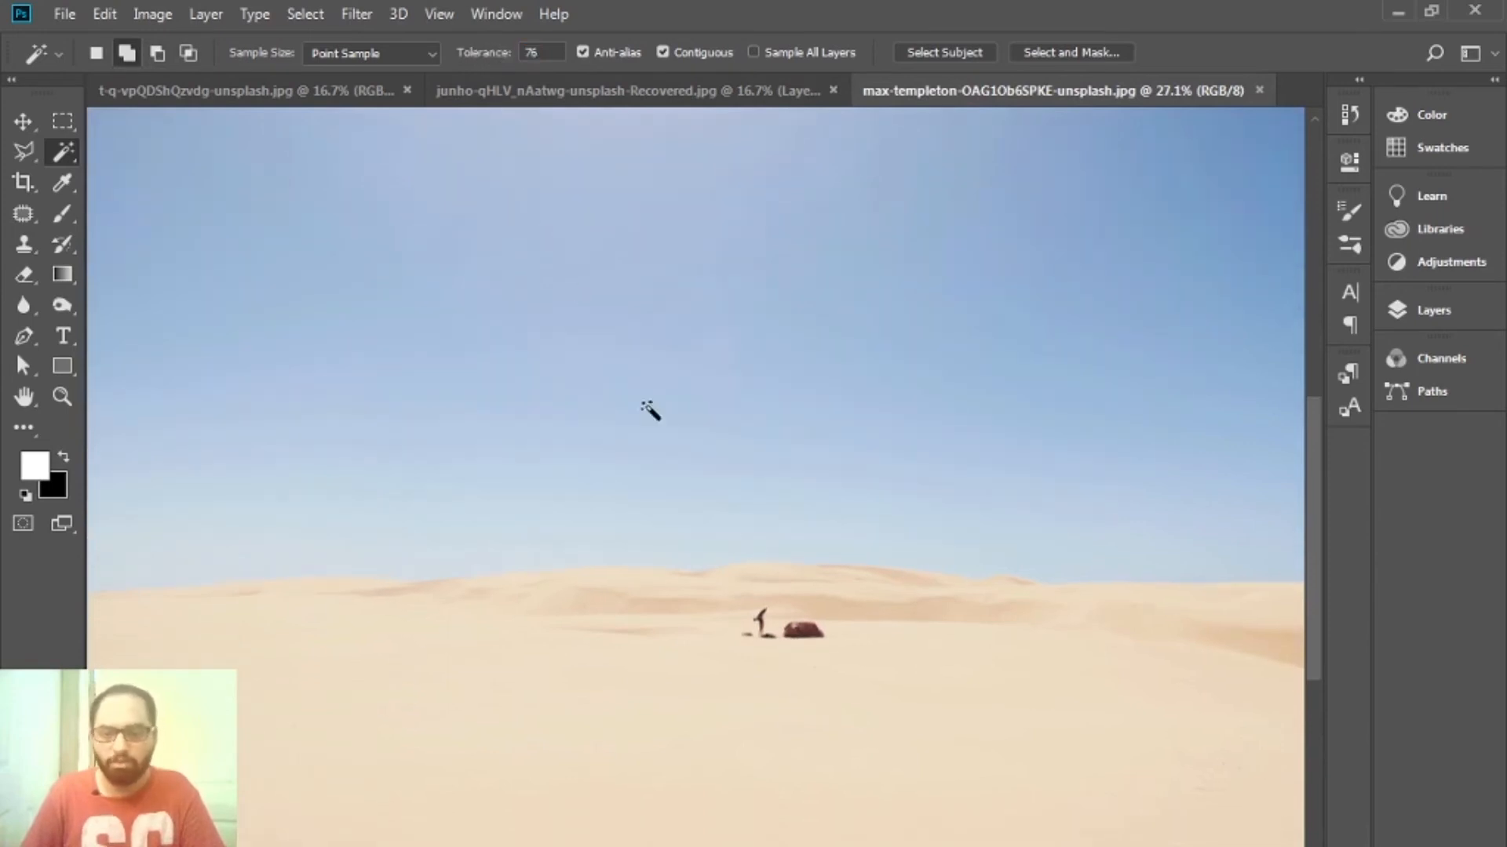
scroll(881, 656, down, 1)
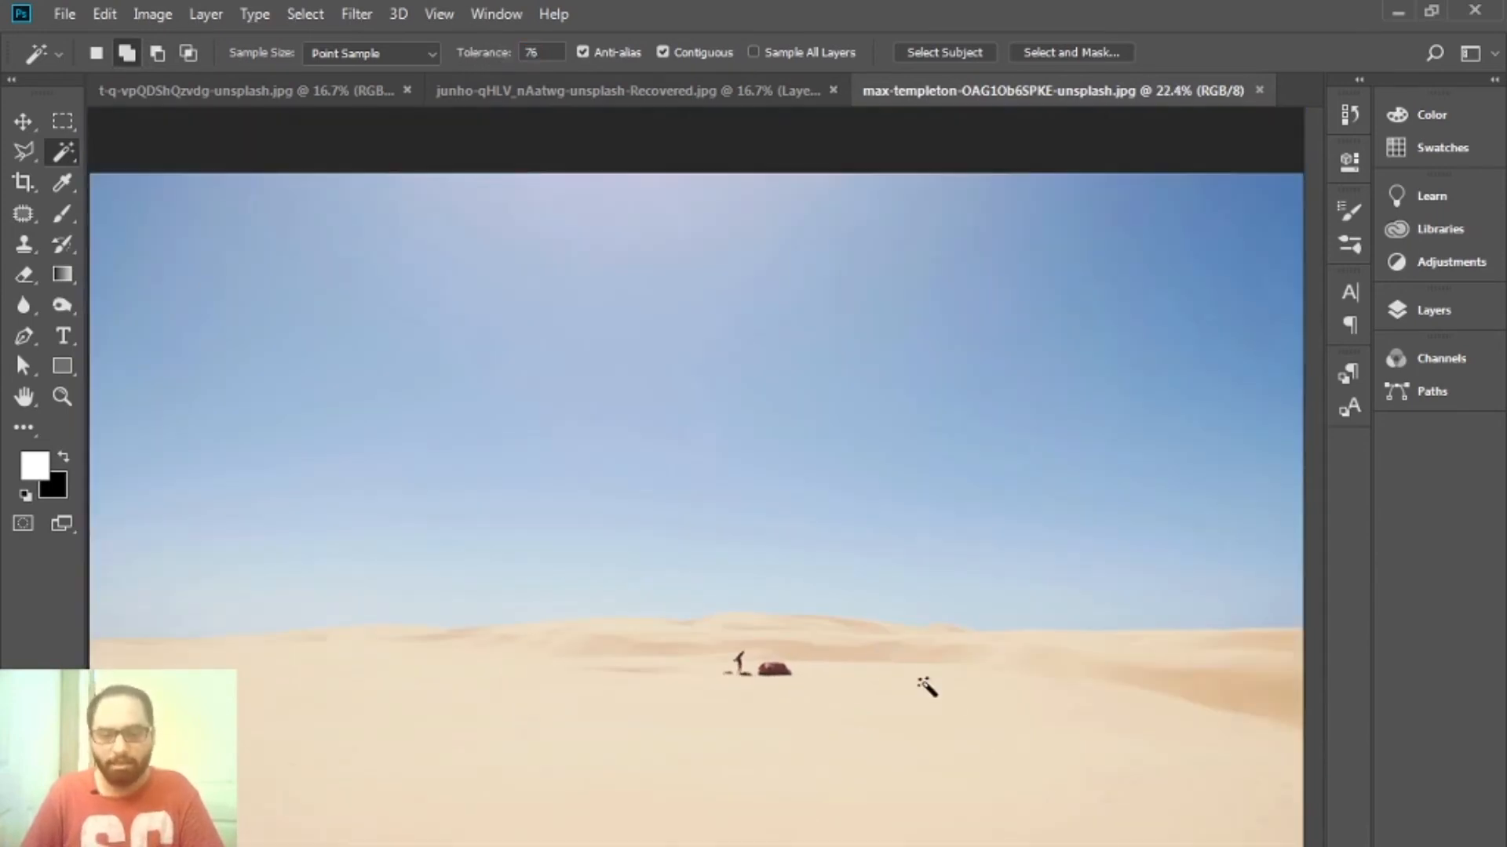
click(1203, 690)
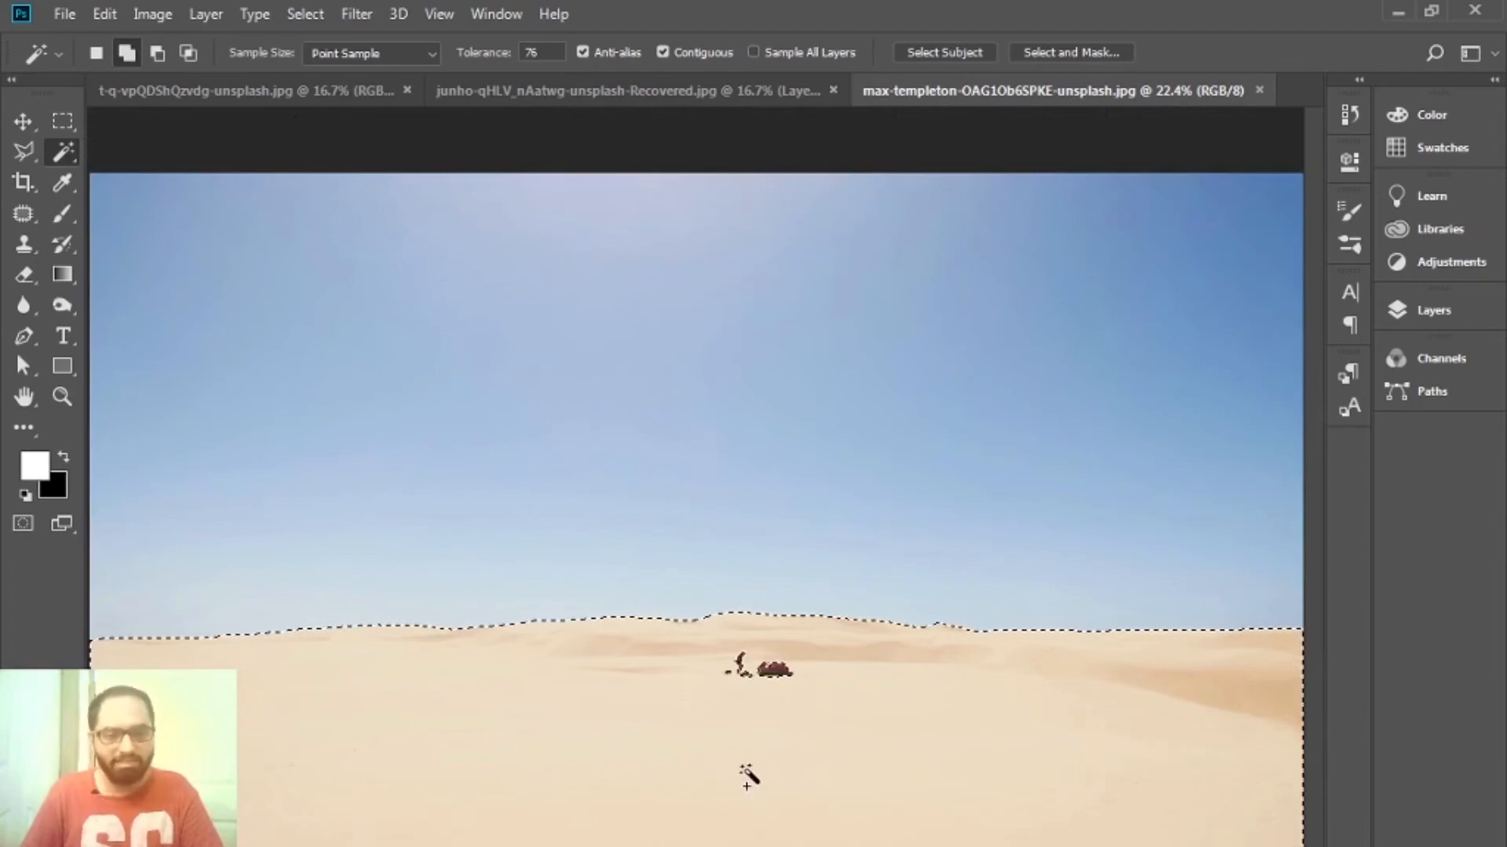
- Add the dark mound and the standing person to the sand selection, and deselect everything
scroll(809, 690, up, 3)
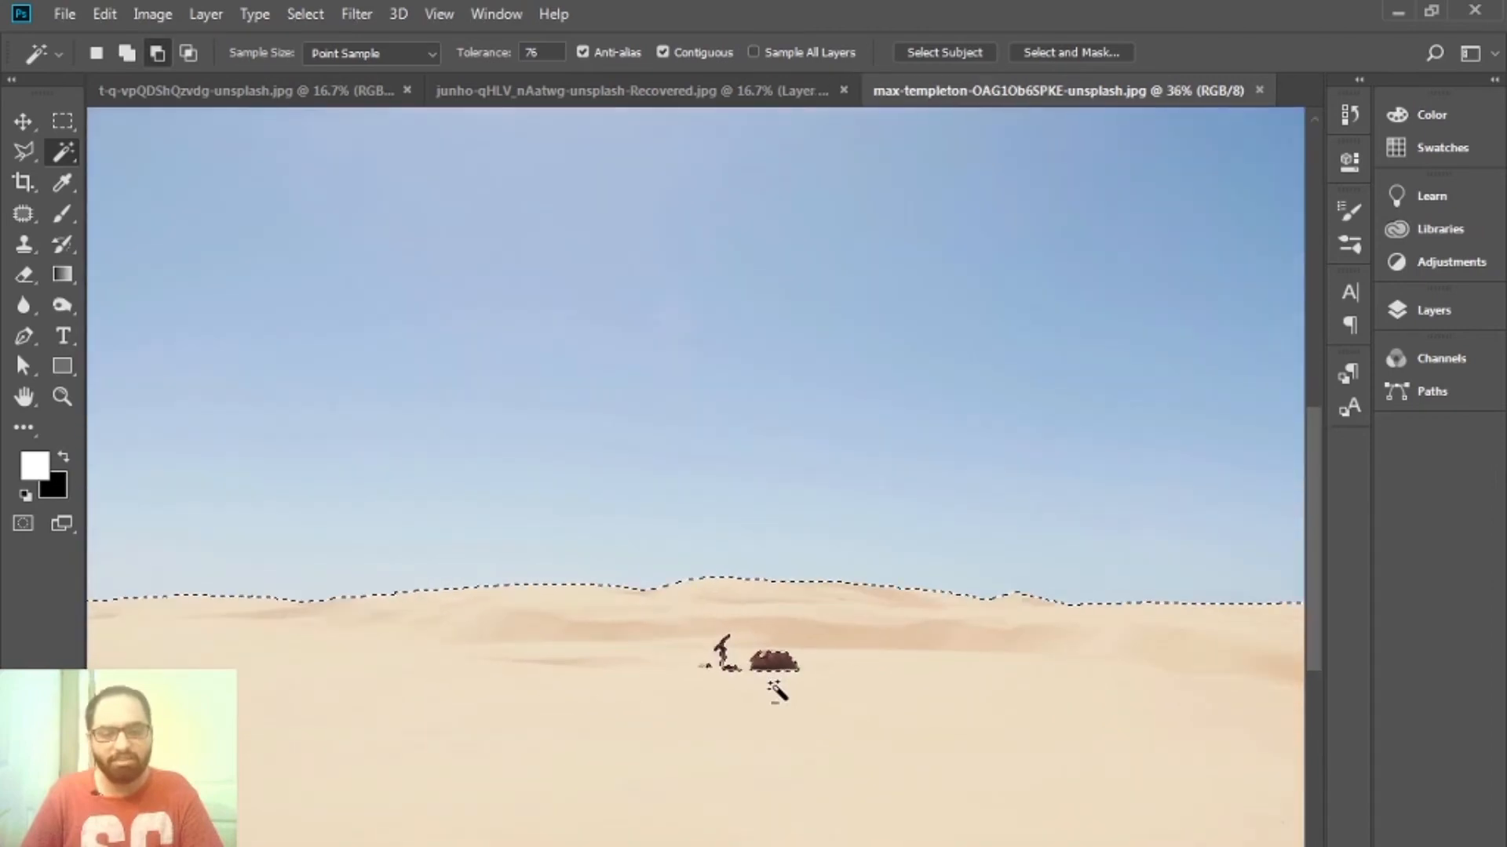
click(771, 656)
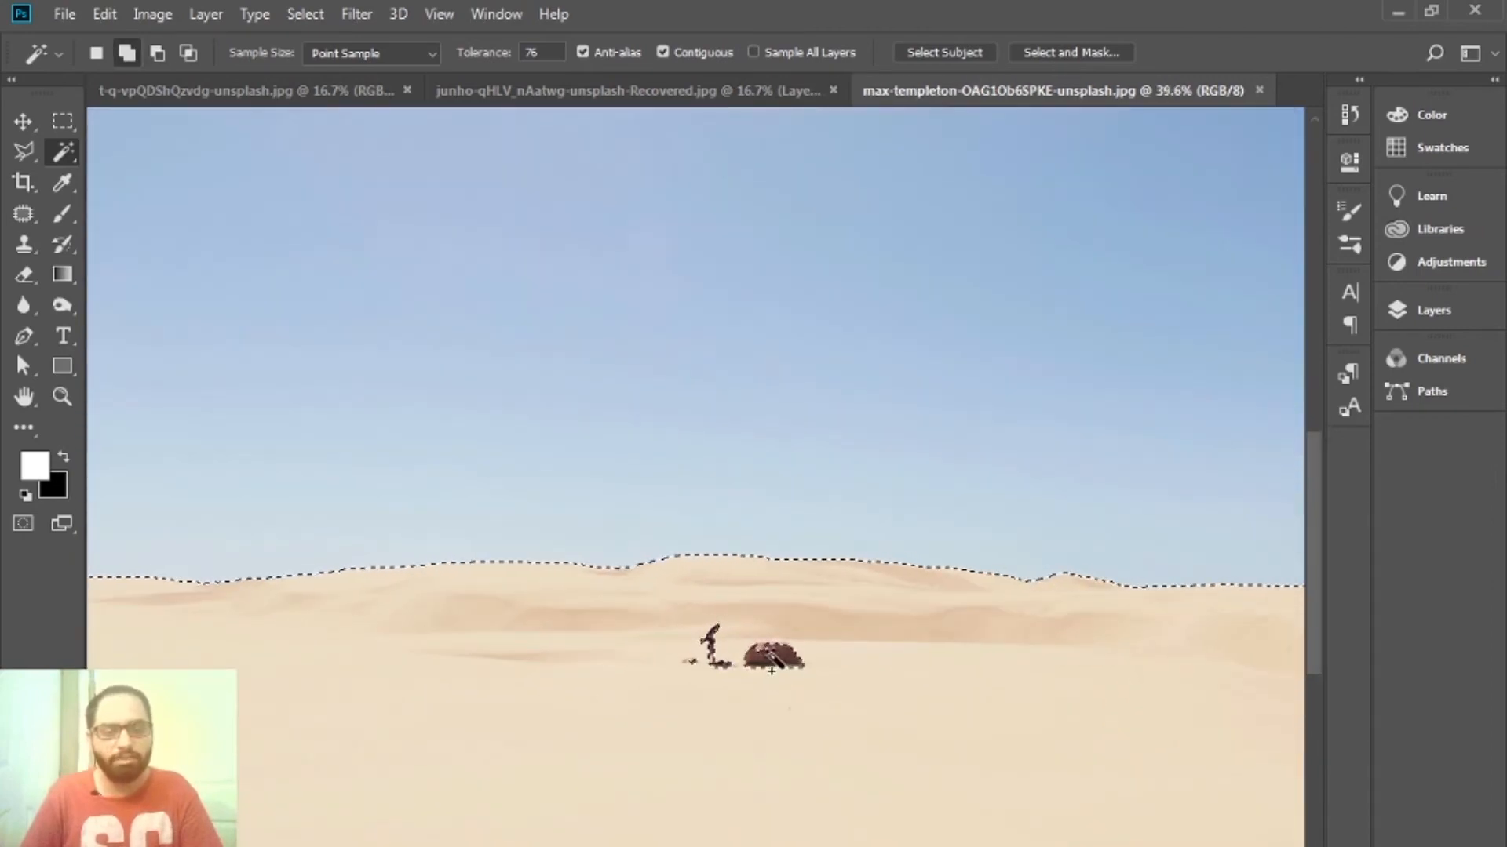
click(771, 656)
click(704, 645)
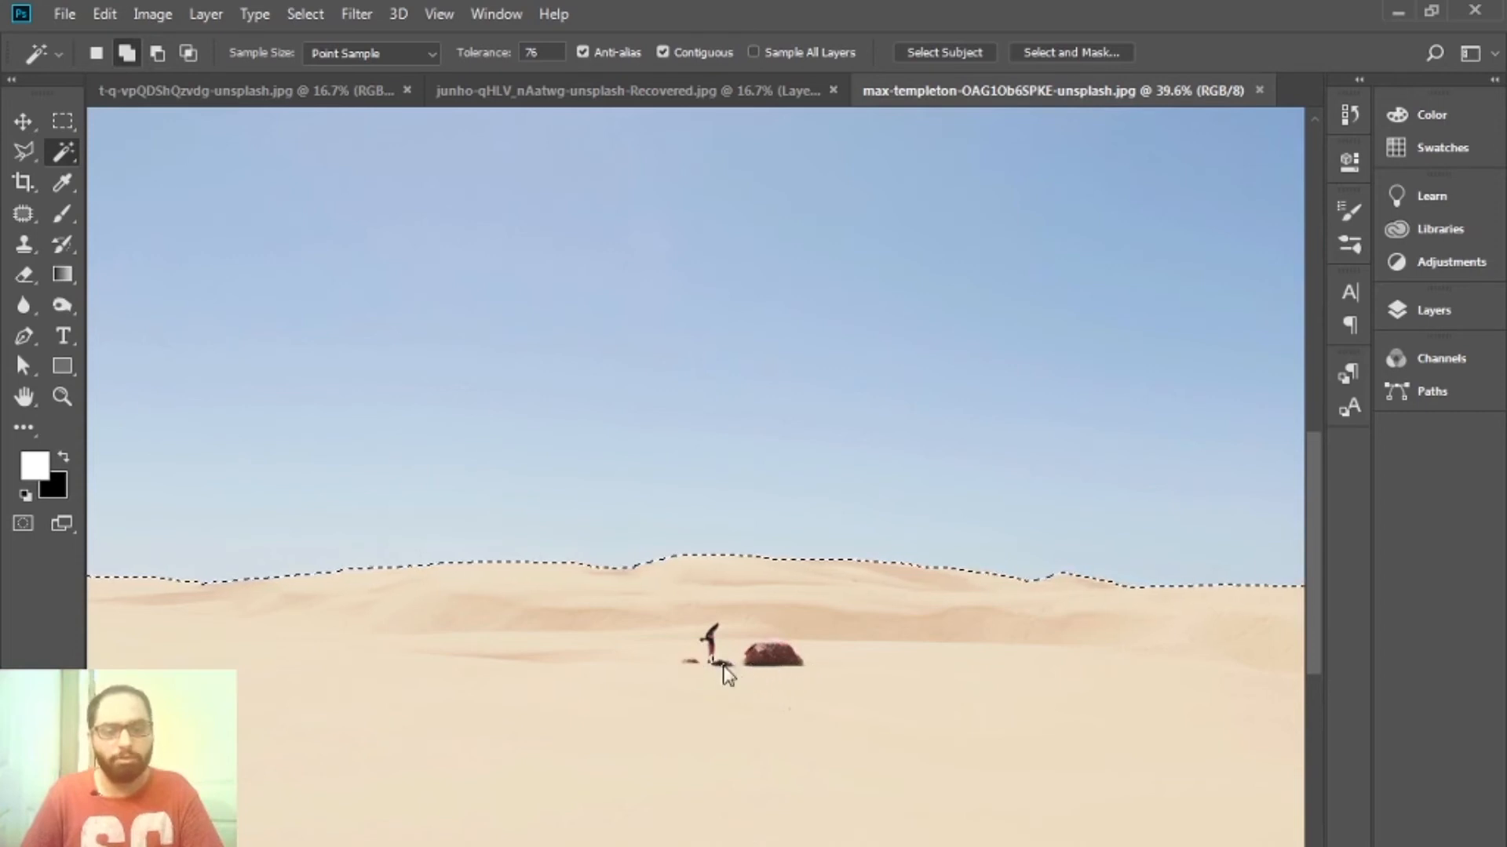
scroll(807, 788, down, 3)
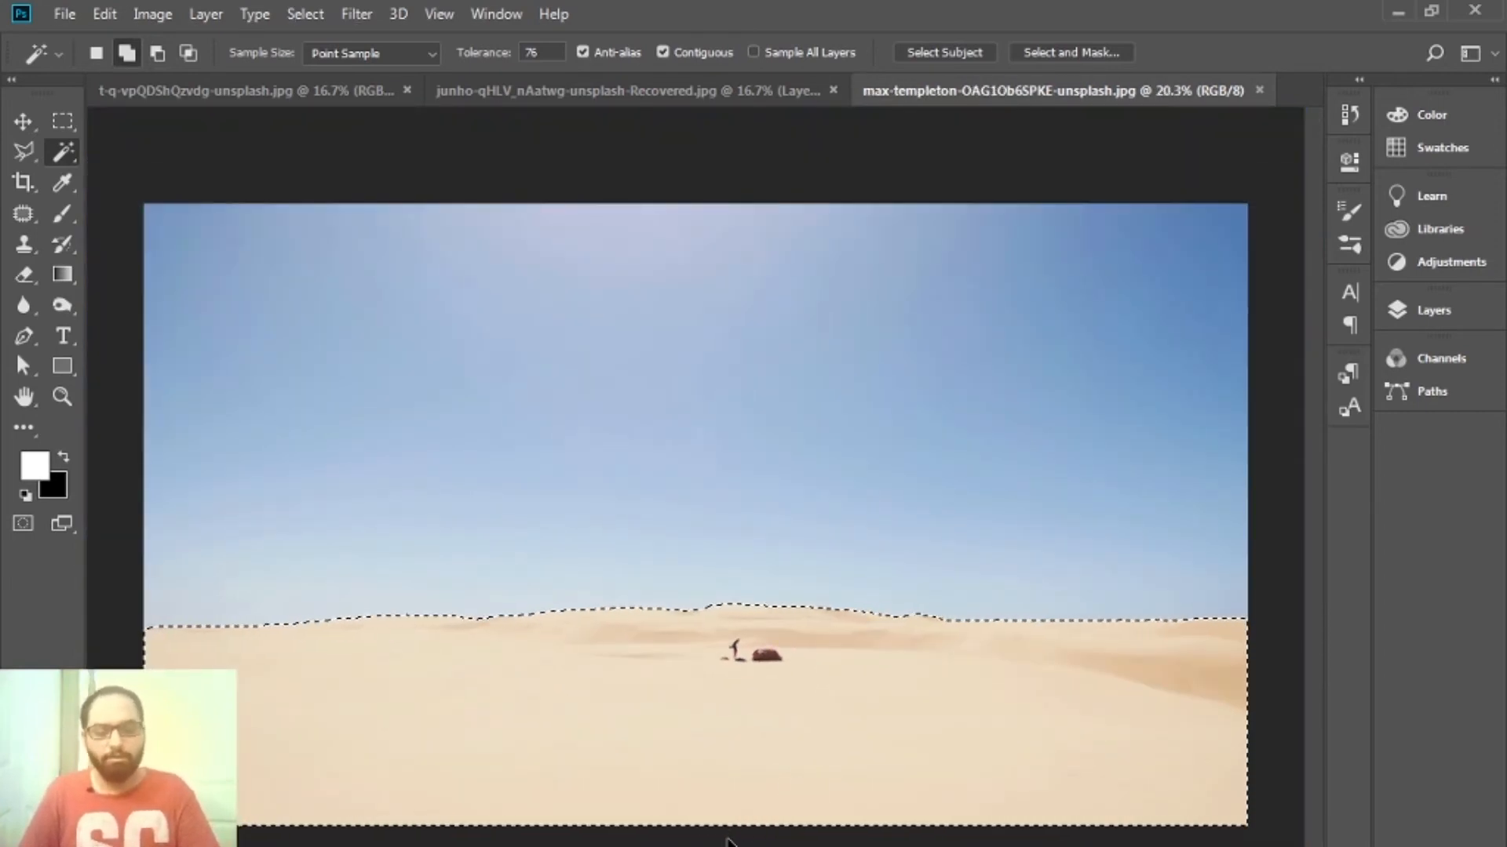
key(ctrl+d)
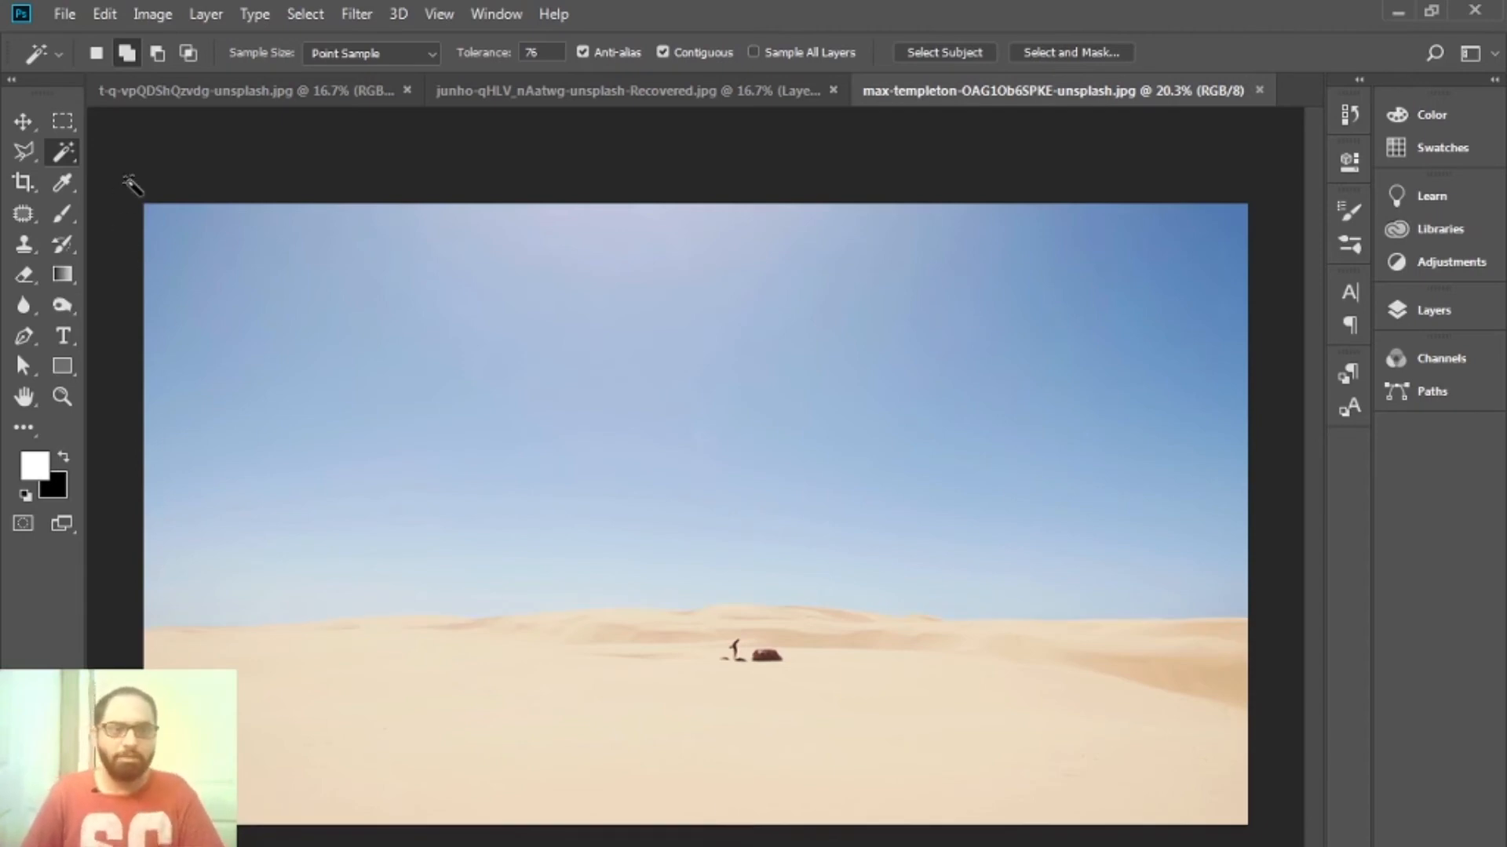
- Activate the Quick Selection tool and try brushing across the sand and the sky in turn, clearing each selection
right_click(73, 155)
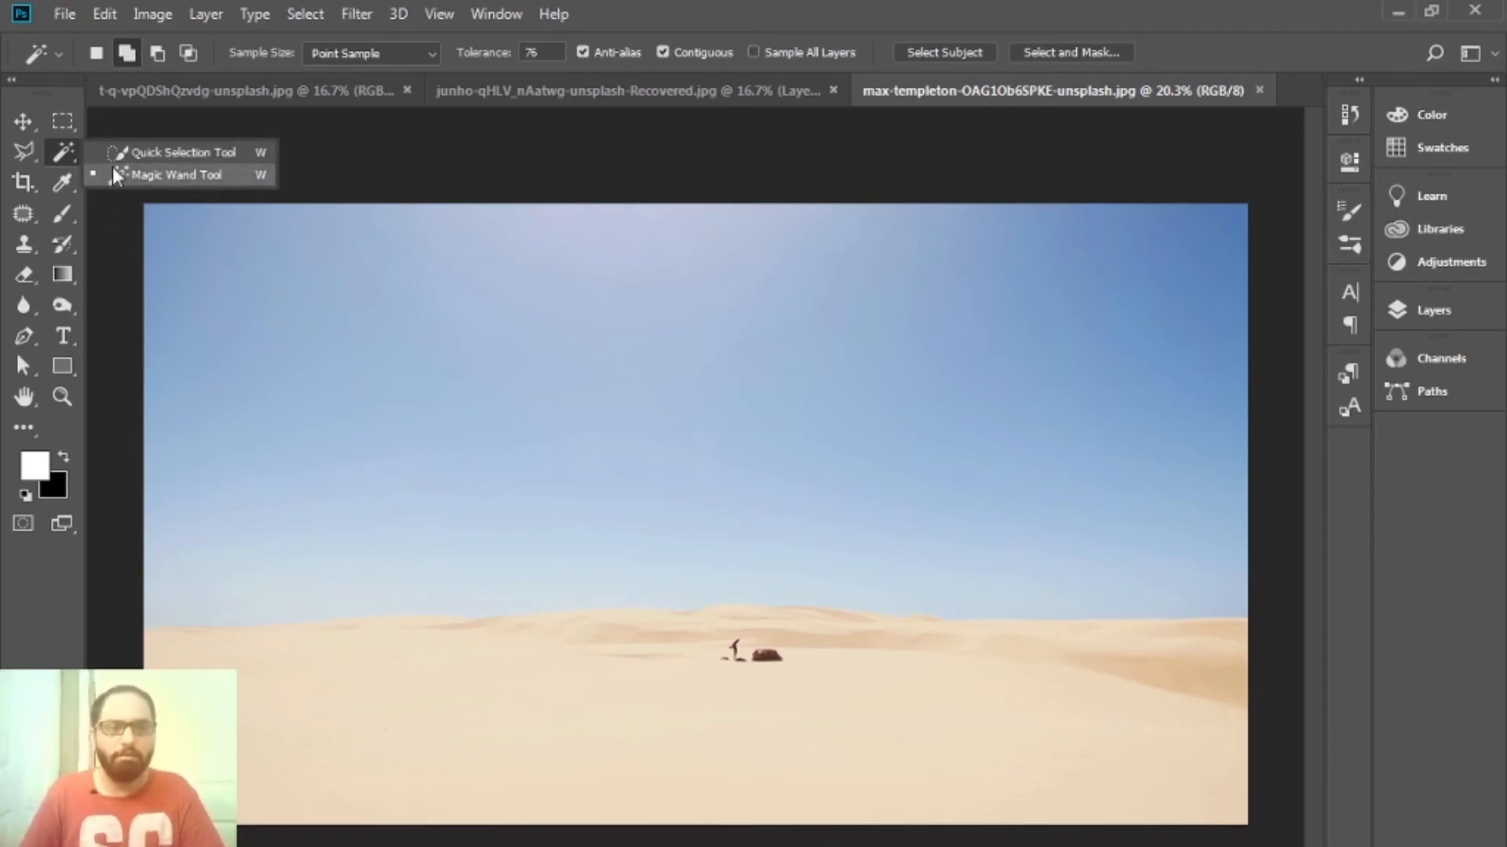
click(183, 154)
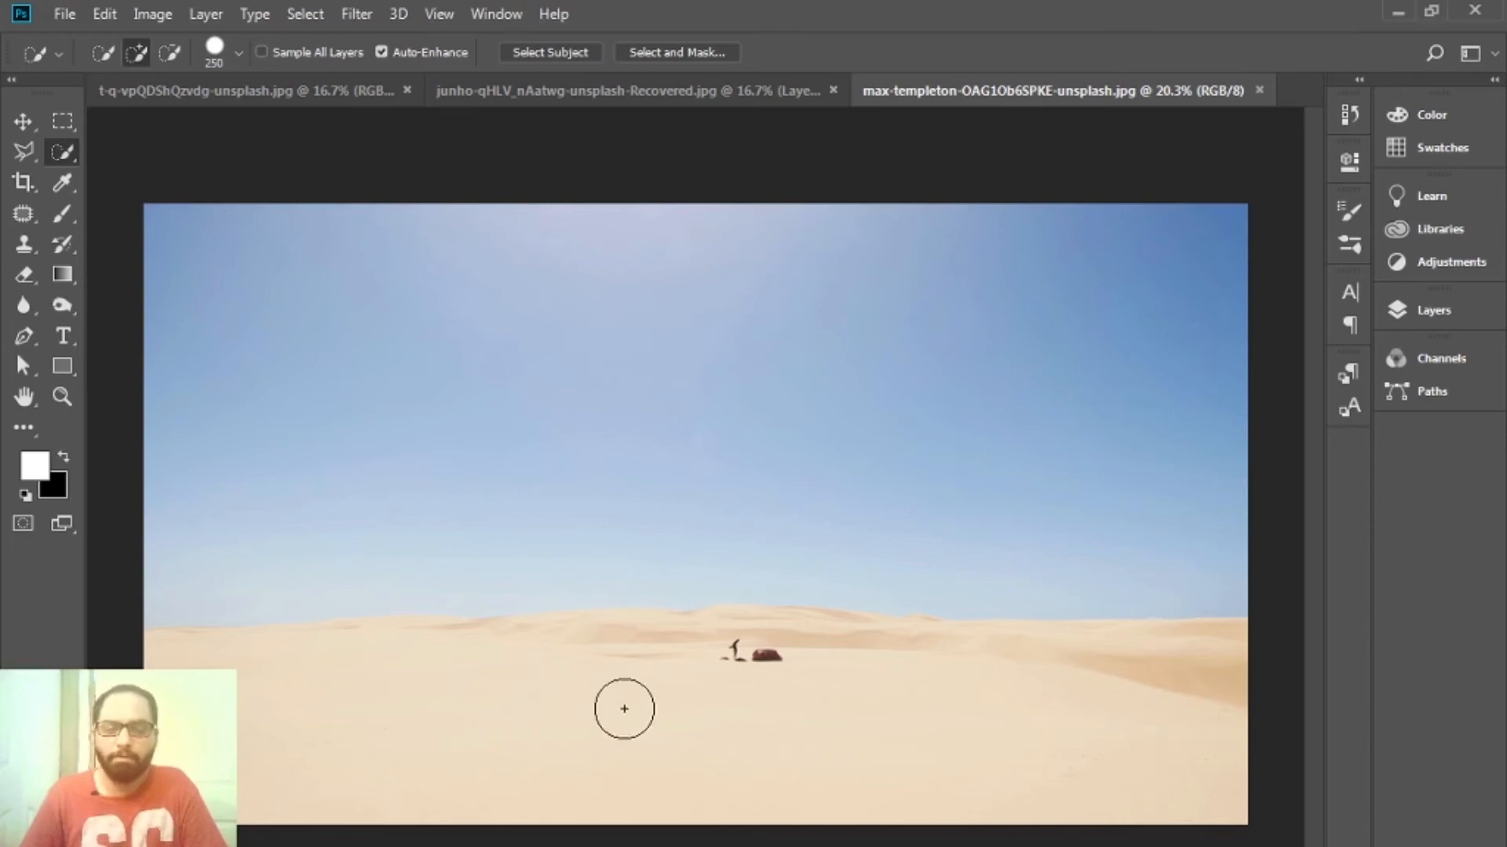
click(835, 827)
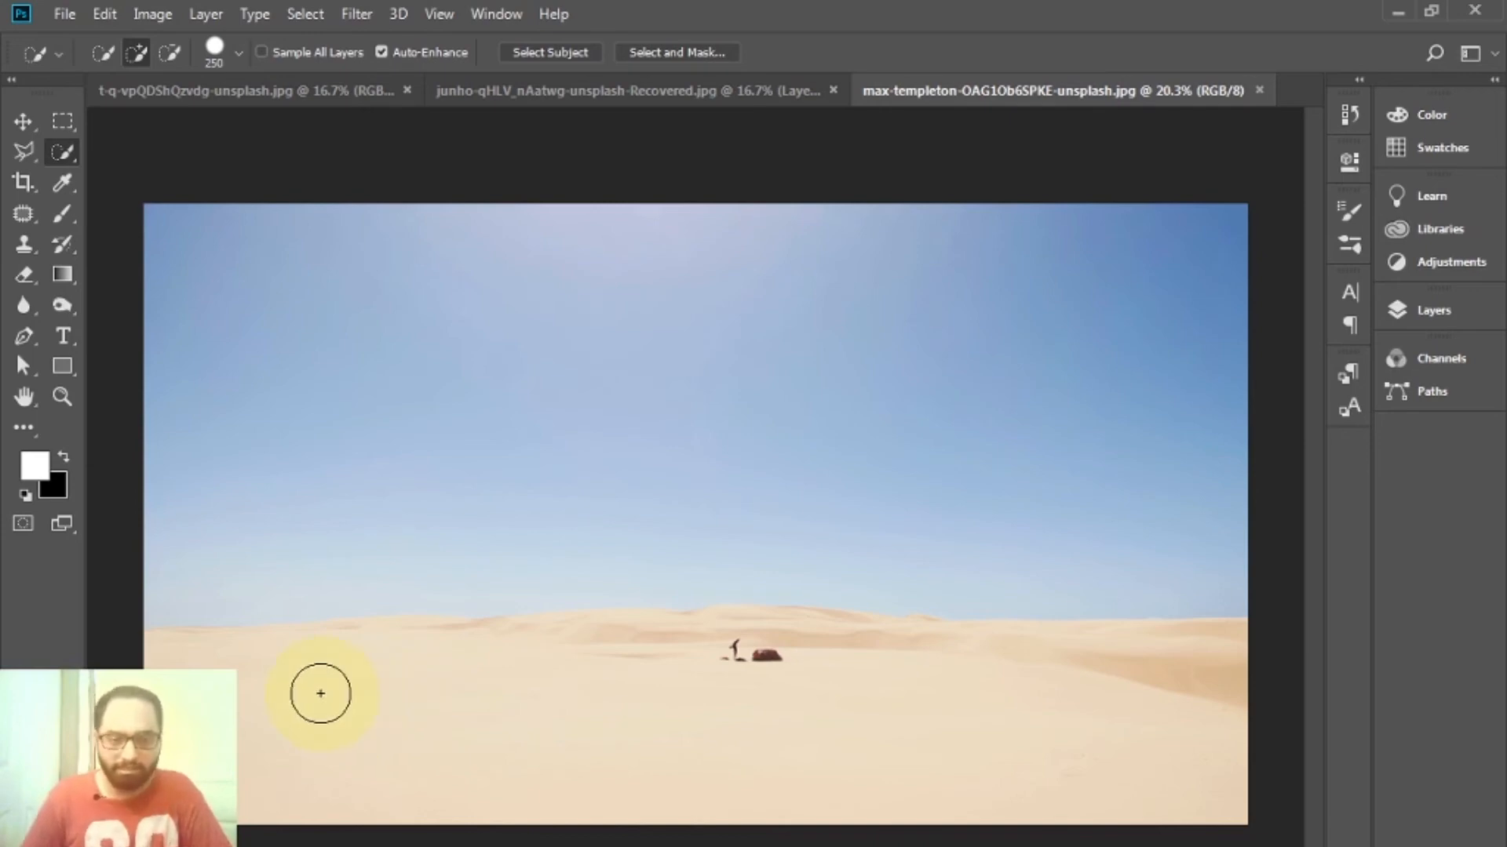
mouse_move(290, 720)
mouse_down()
mouse_move(1074, 727)
mouse_move(1264, 699)
mouse_up()
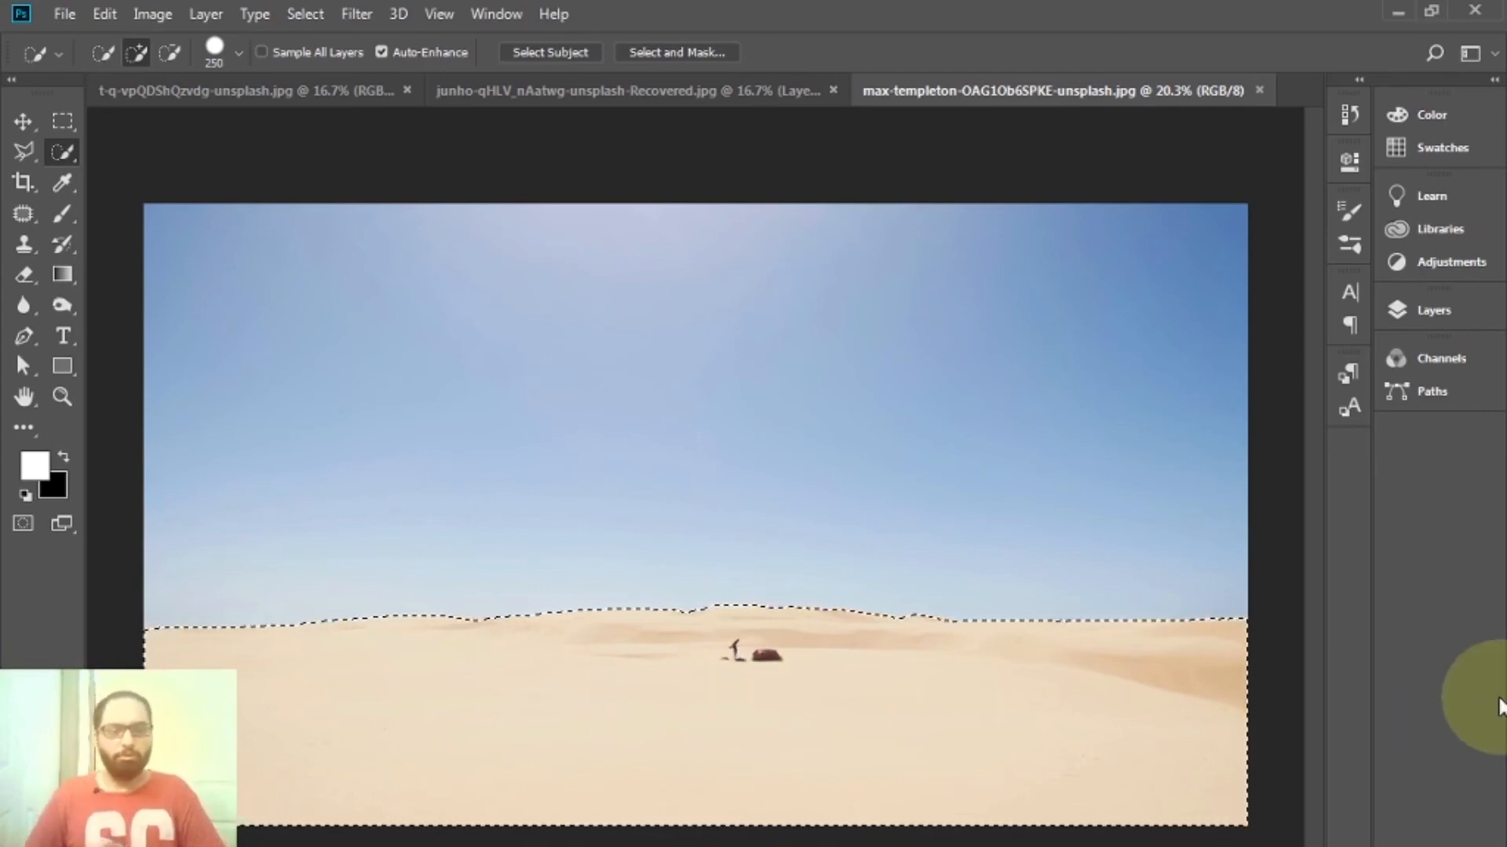
key(ctrl)
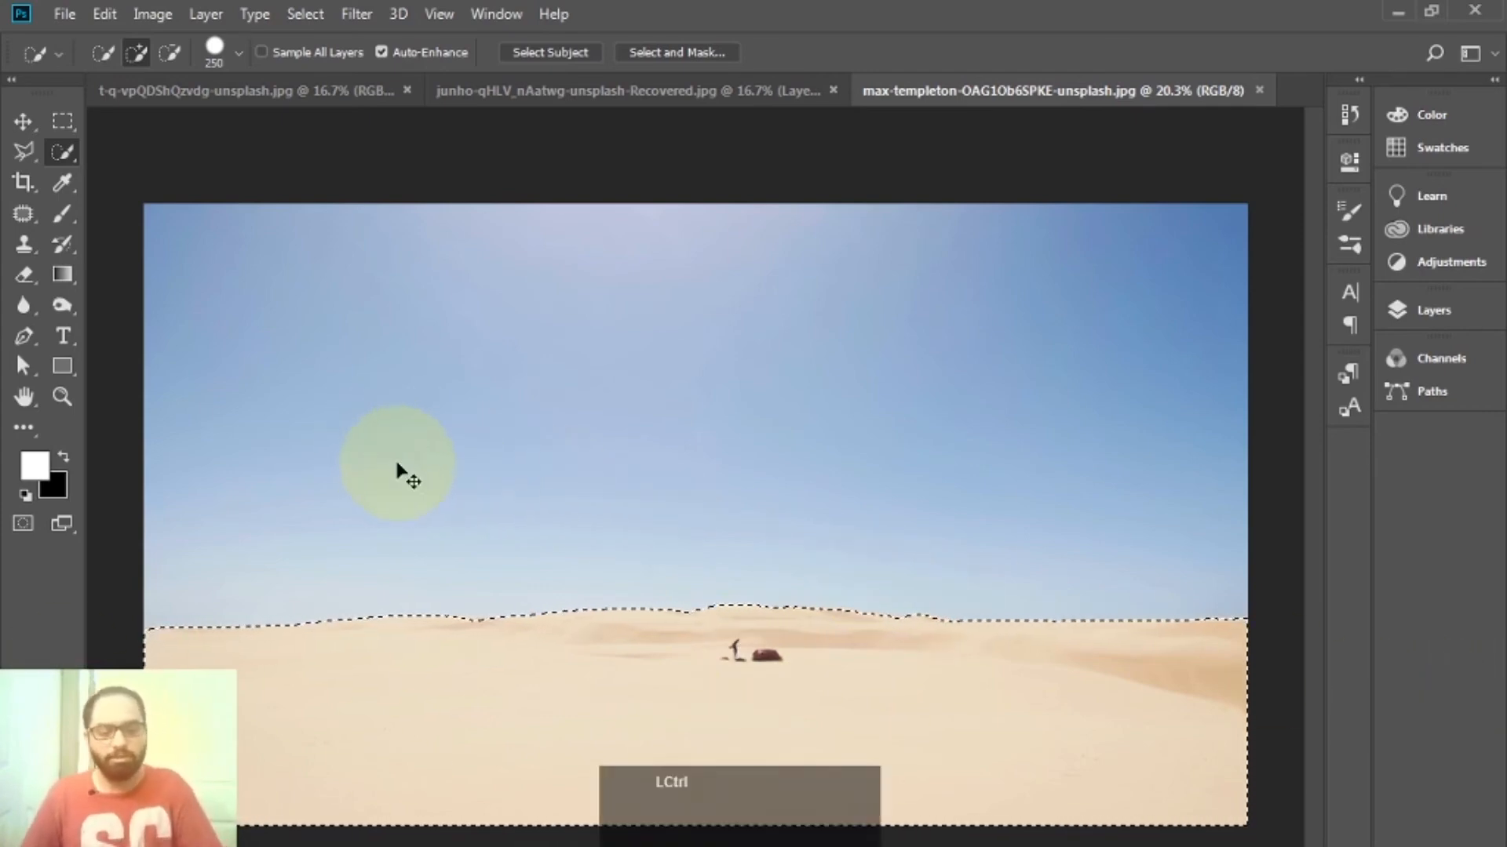
key(ctrl+d)
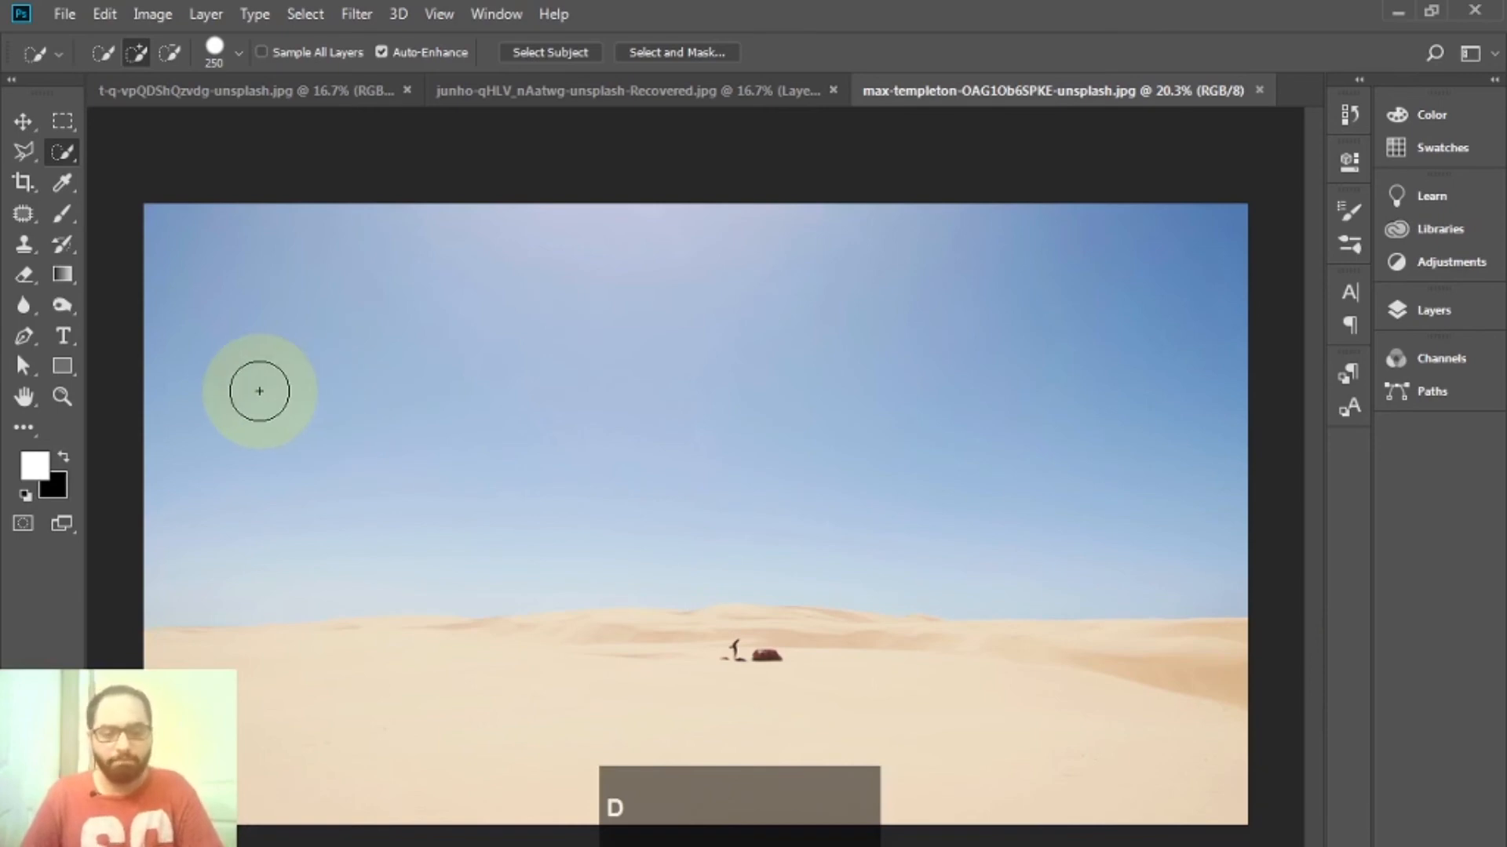
drag(209, 390, 926, 379)
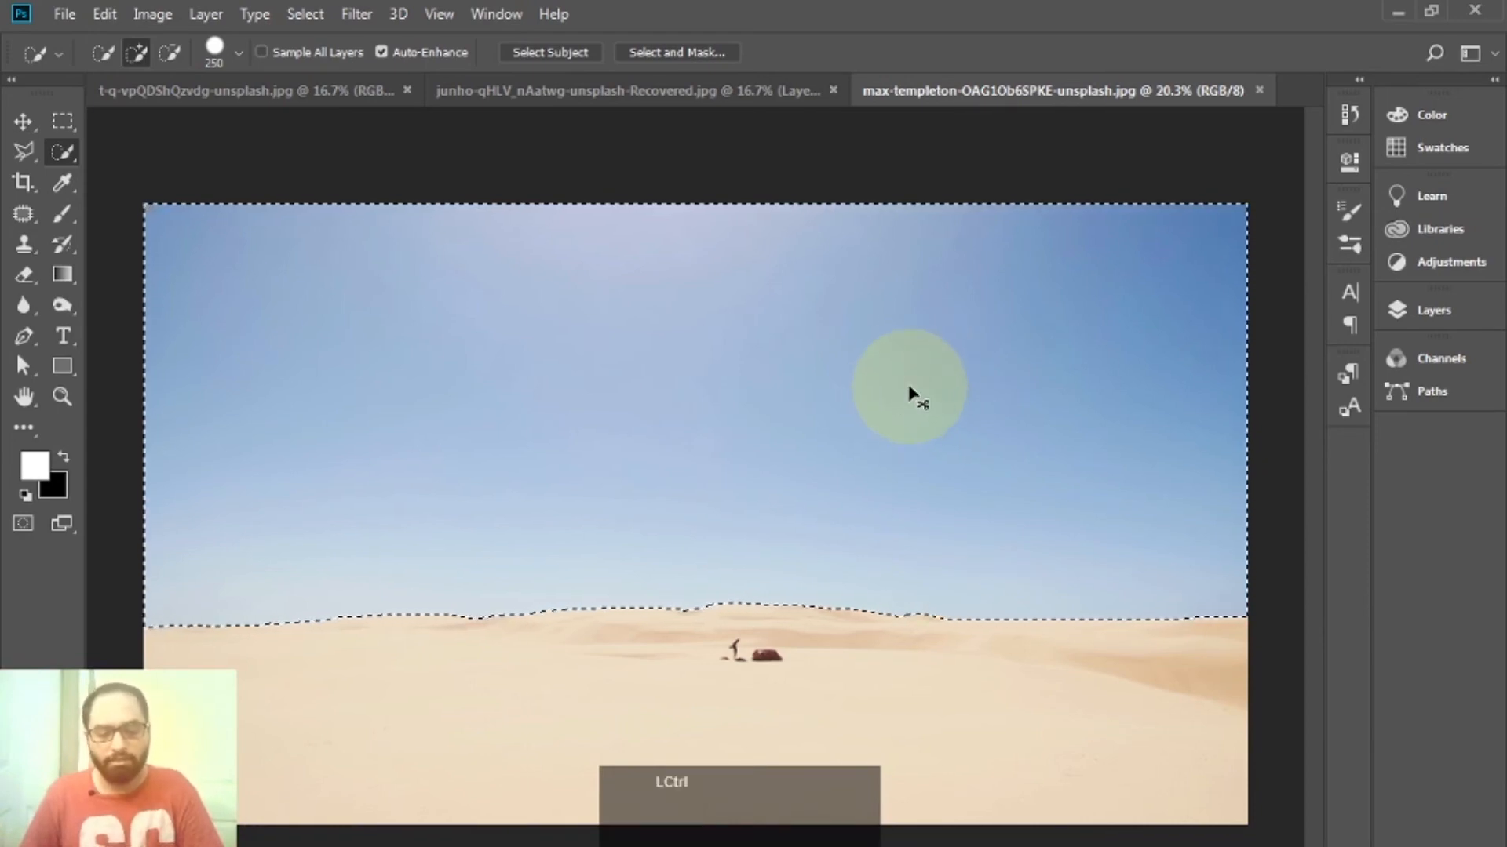
key(ctrl+d)
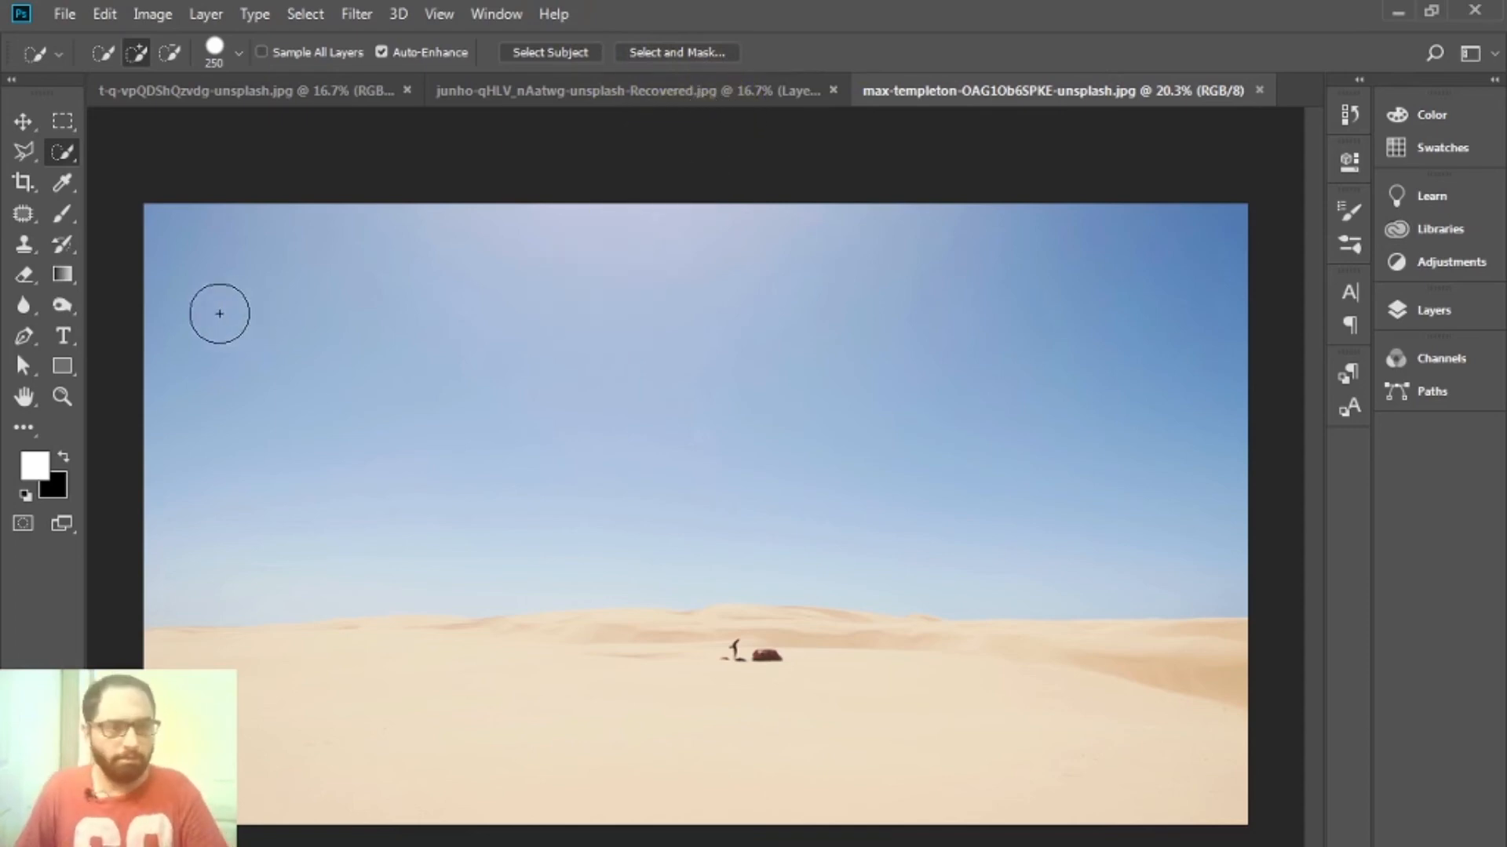
- Select the sky with the Quick Selection tool, copy it to a new layer, and show the layer list
drag(219, 311, 962, 369)
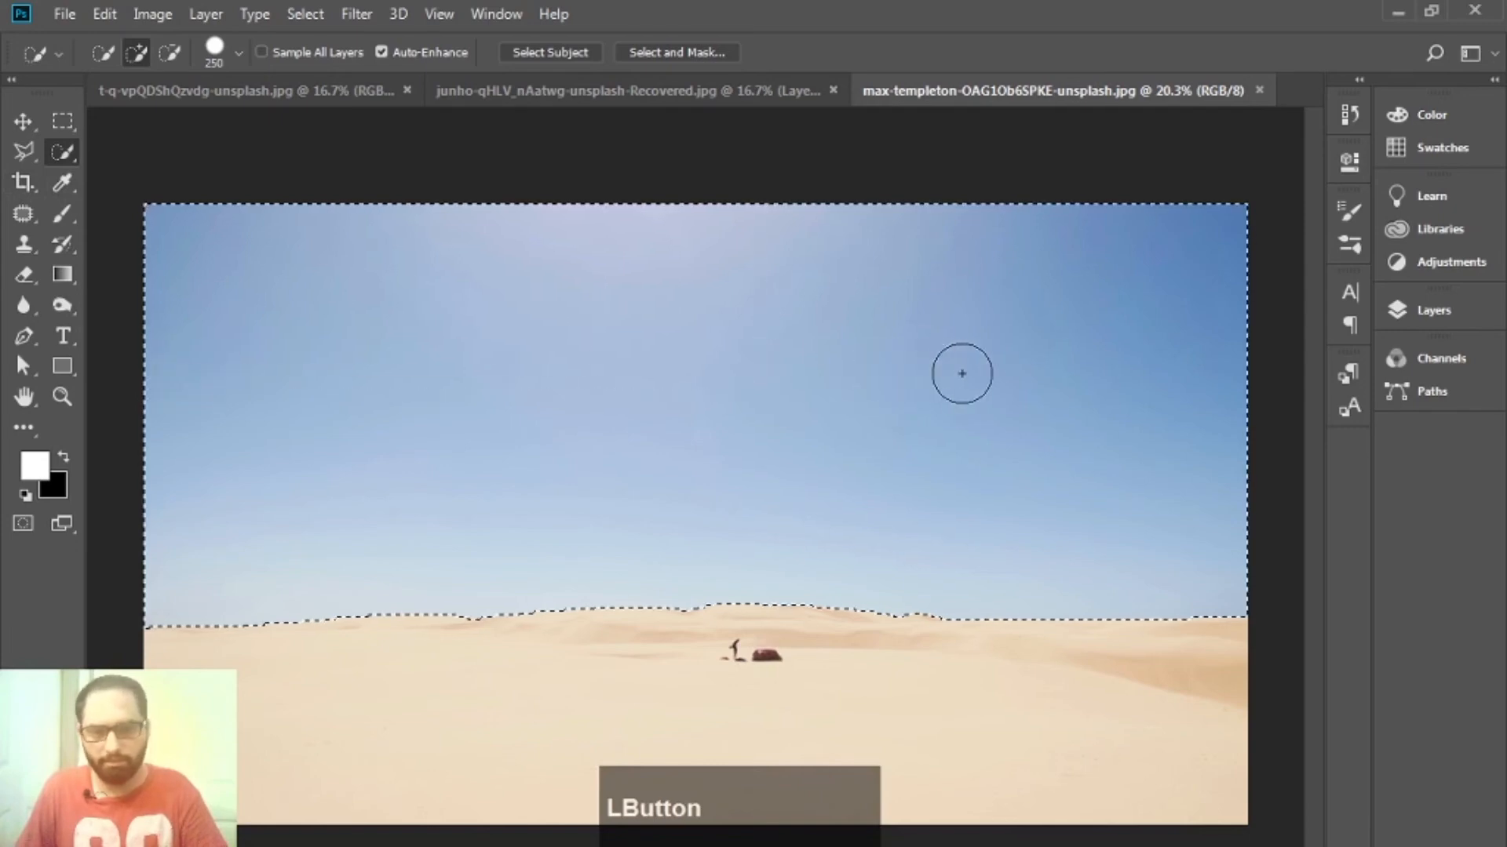
key(ctrl+j)
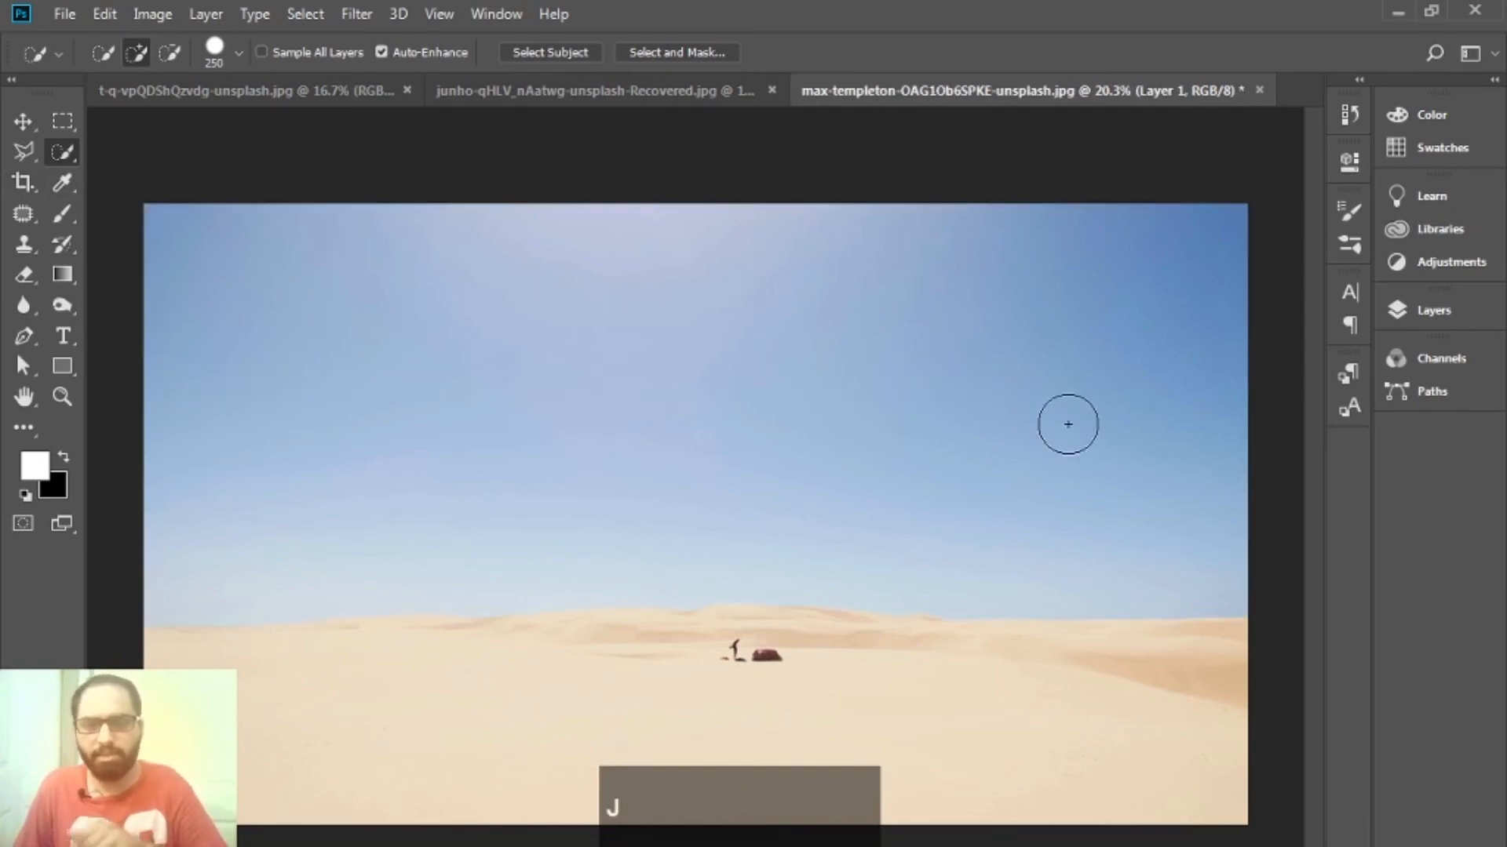
click(1424, 328)
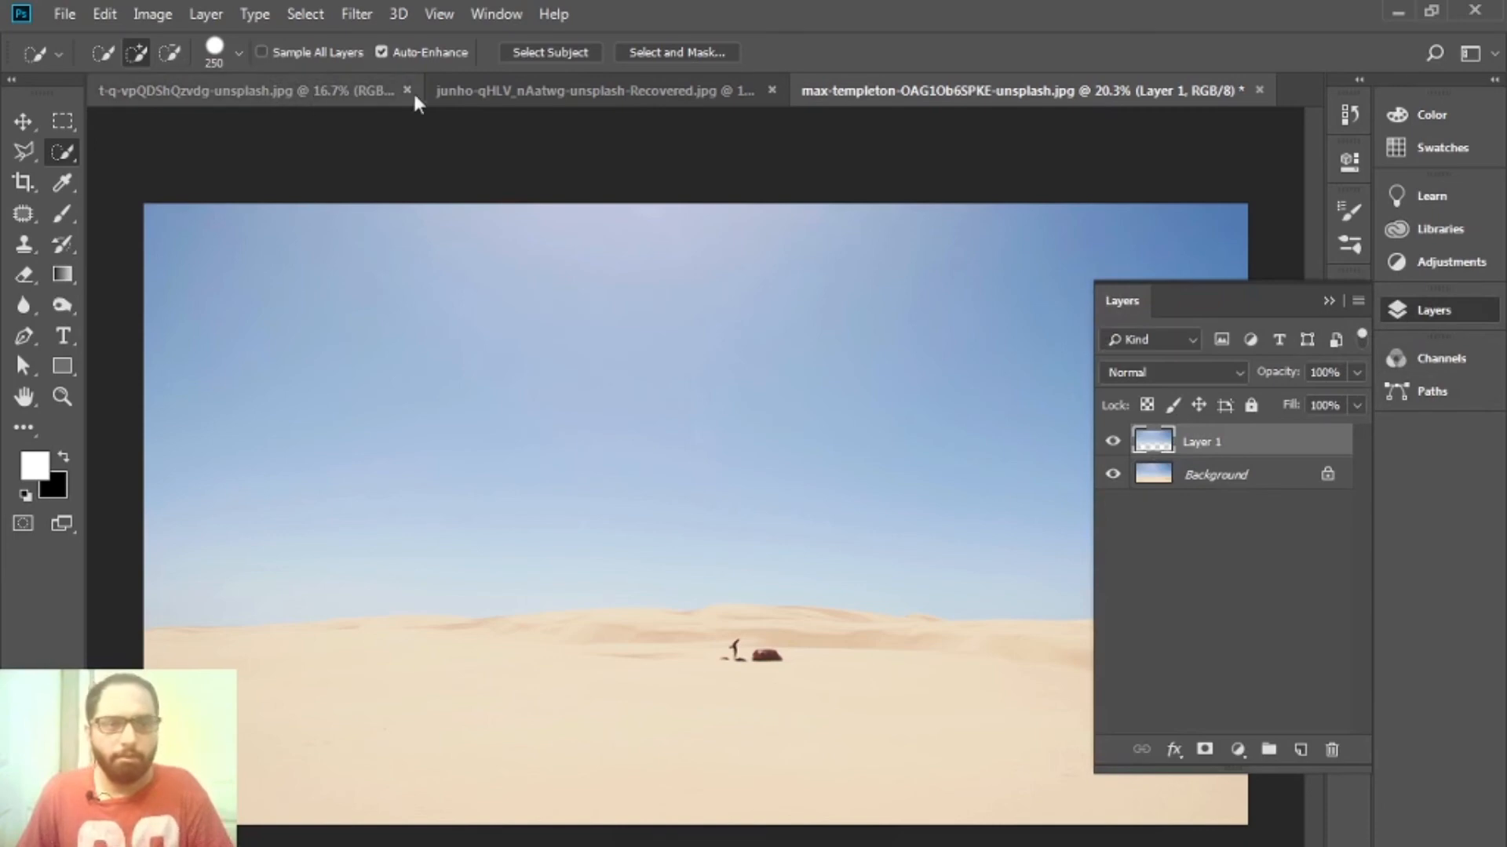
- Switch to the skyscraper photo and toggle the visibility of its Background layer
click(506, 88)
click(1108, 496)
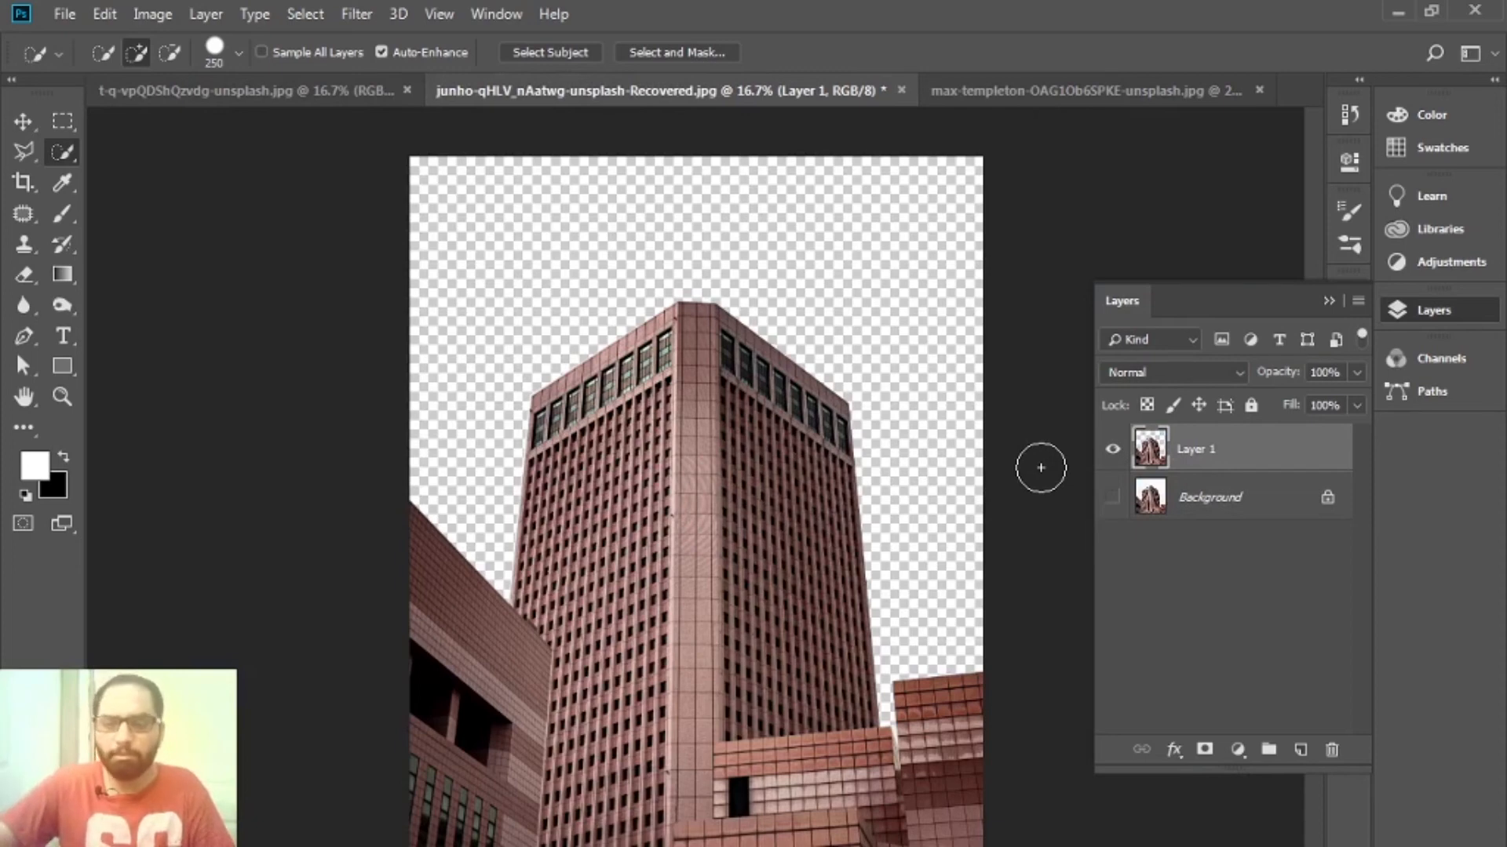
- Copy the sky layer from the desert photo into the skyscraper document with the Move tool, placing it over the upper part of the image
click(990, 91)
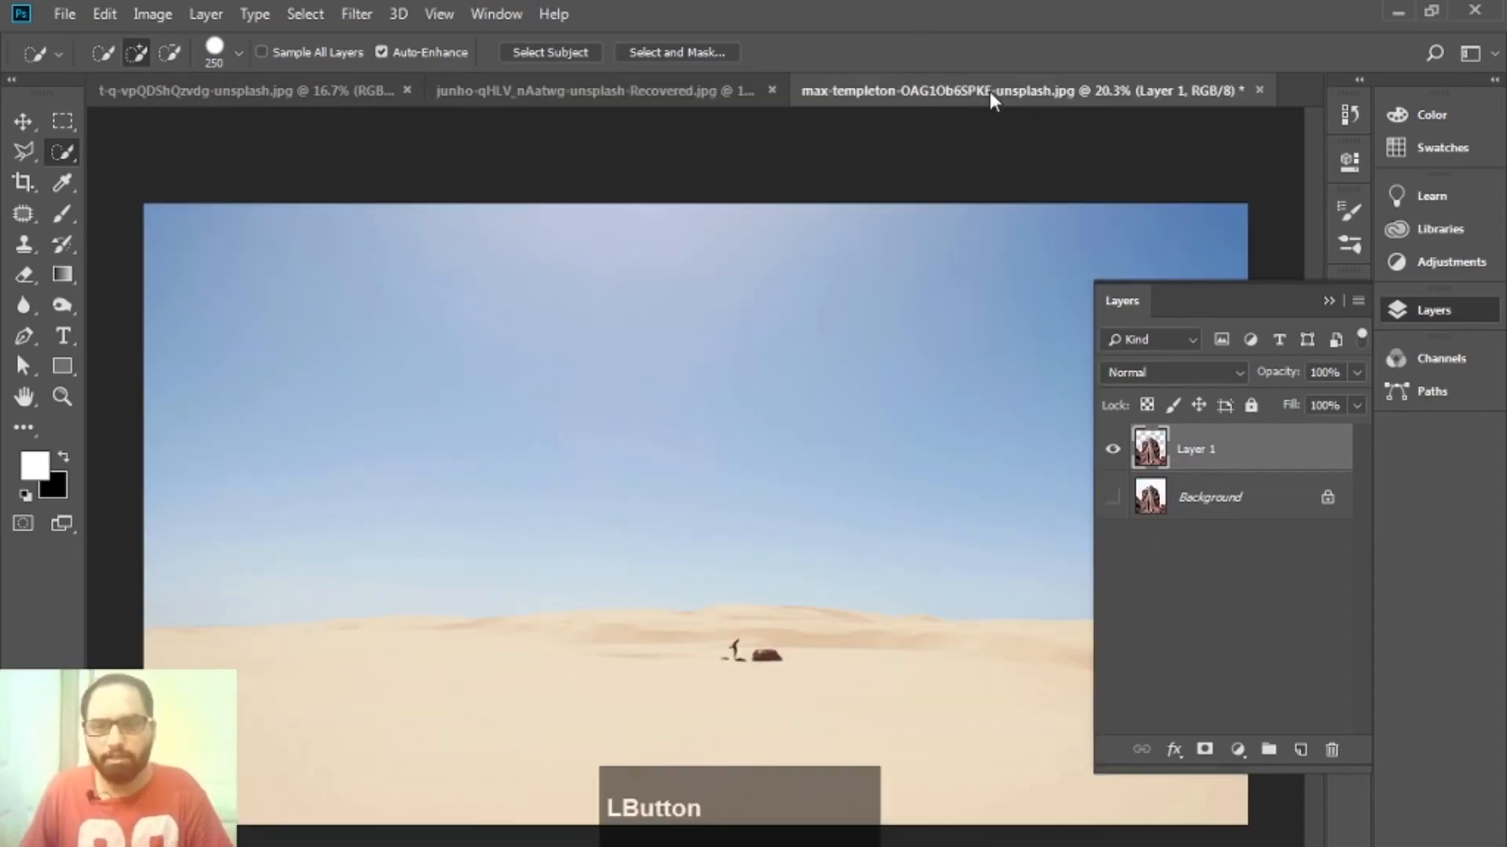
click(634, 91)
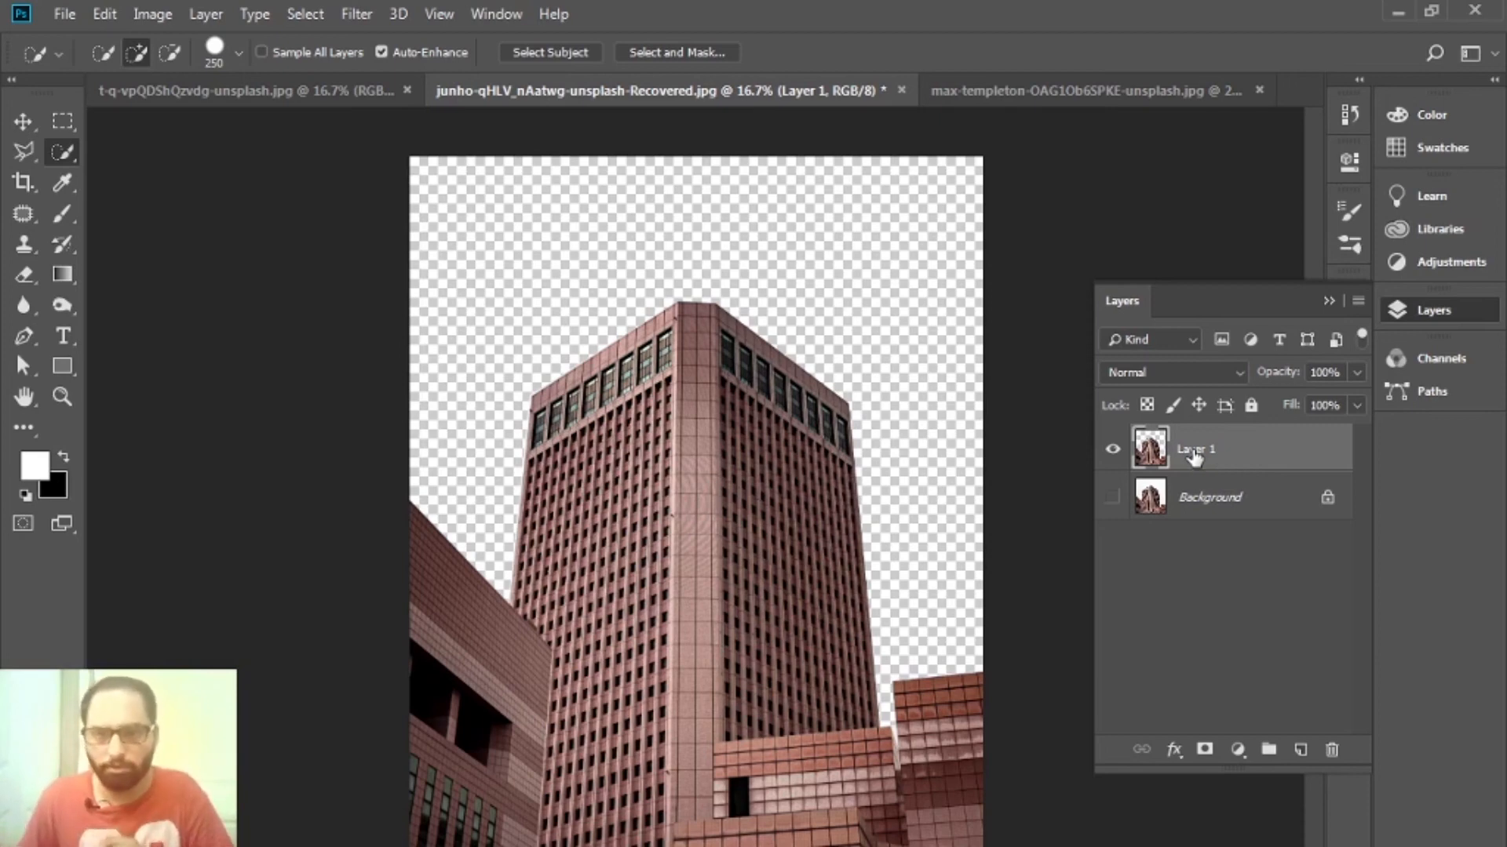
click(991, 80)
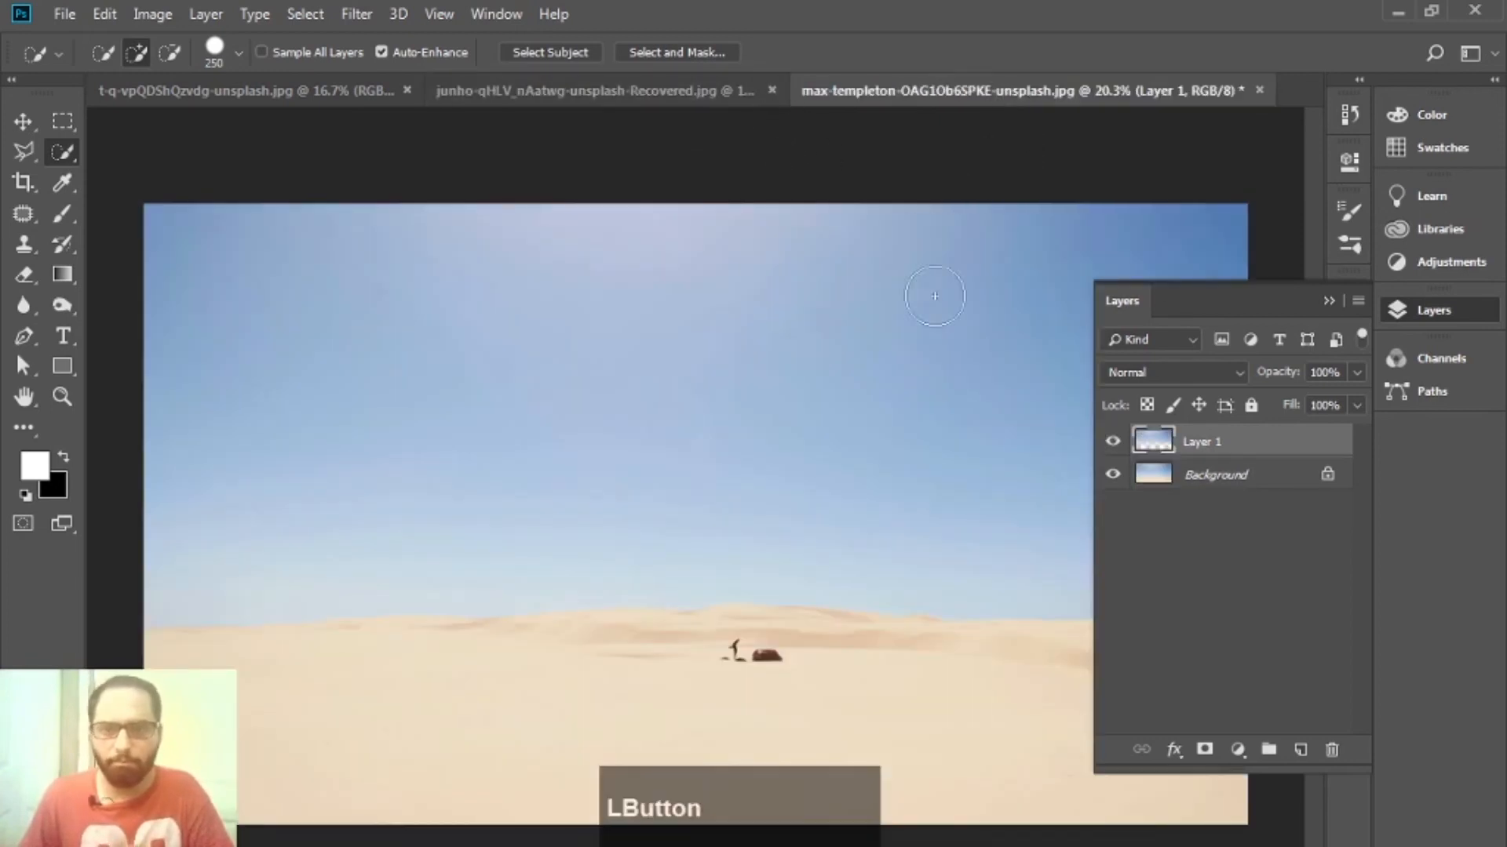
click(24, 121)
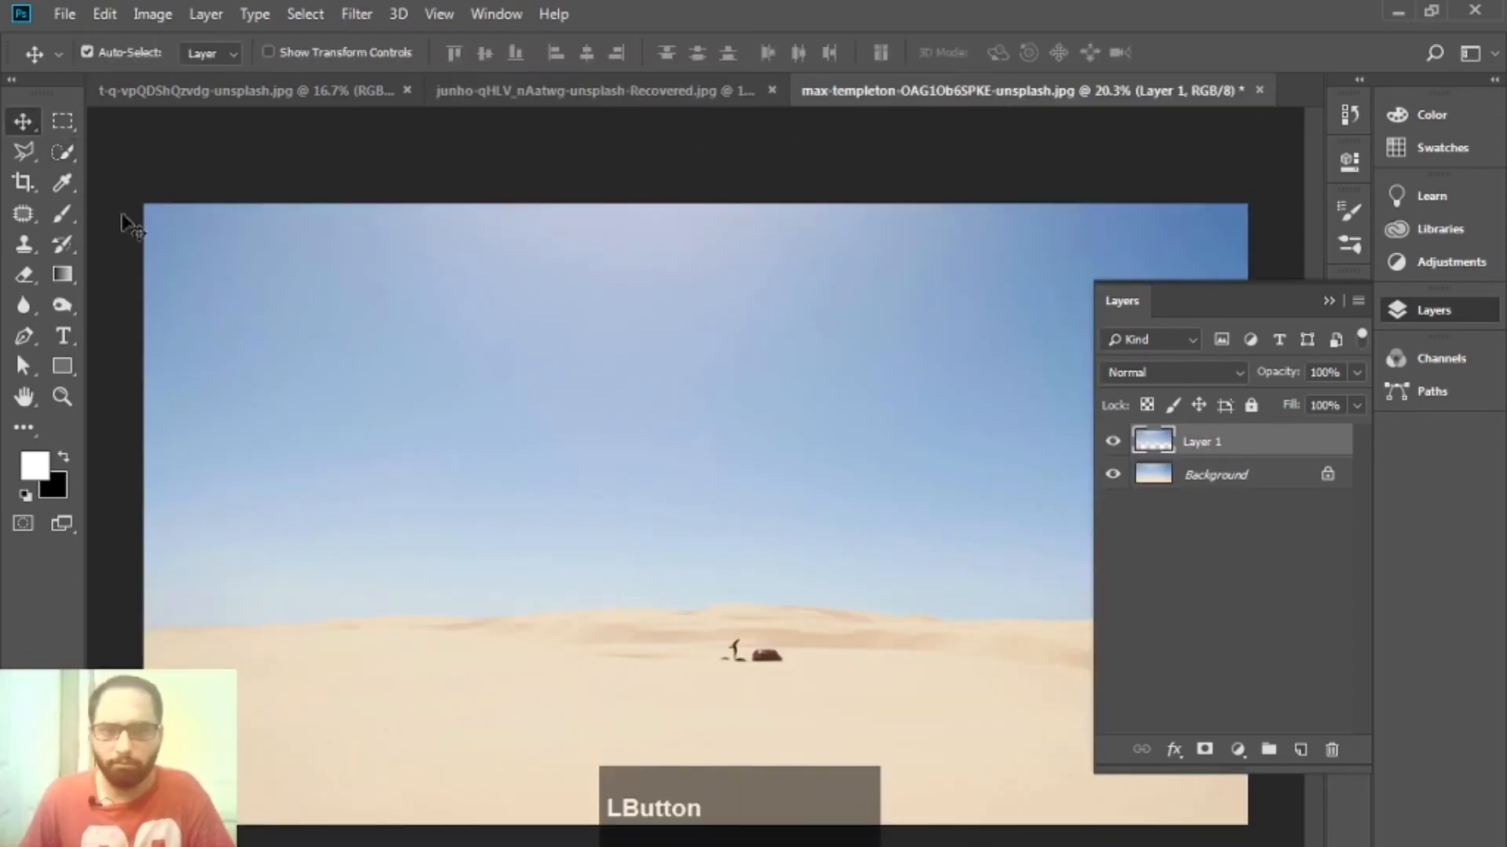
drag(1152, 448, 787, 269)
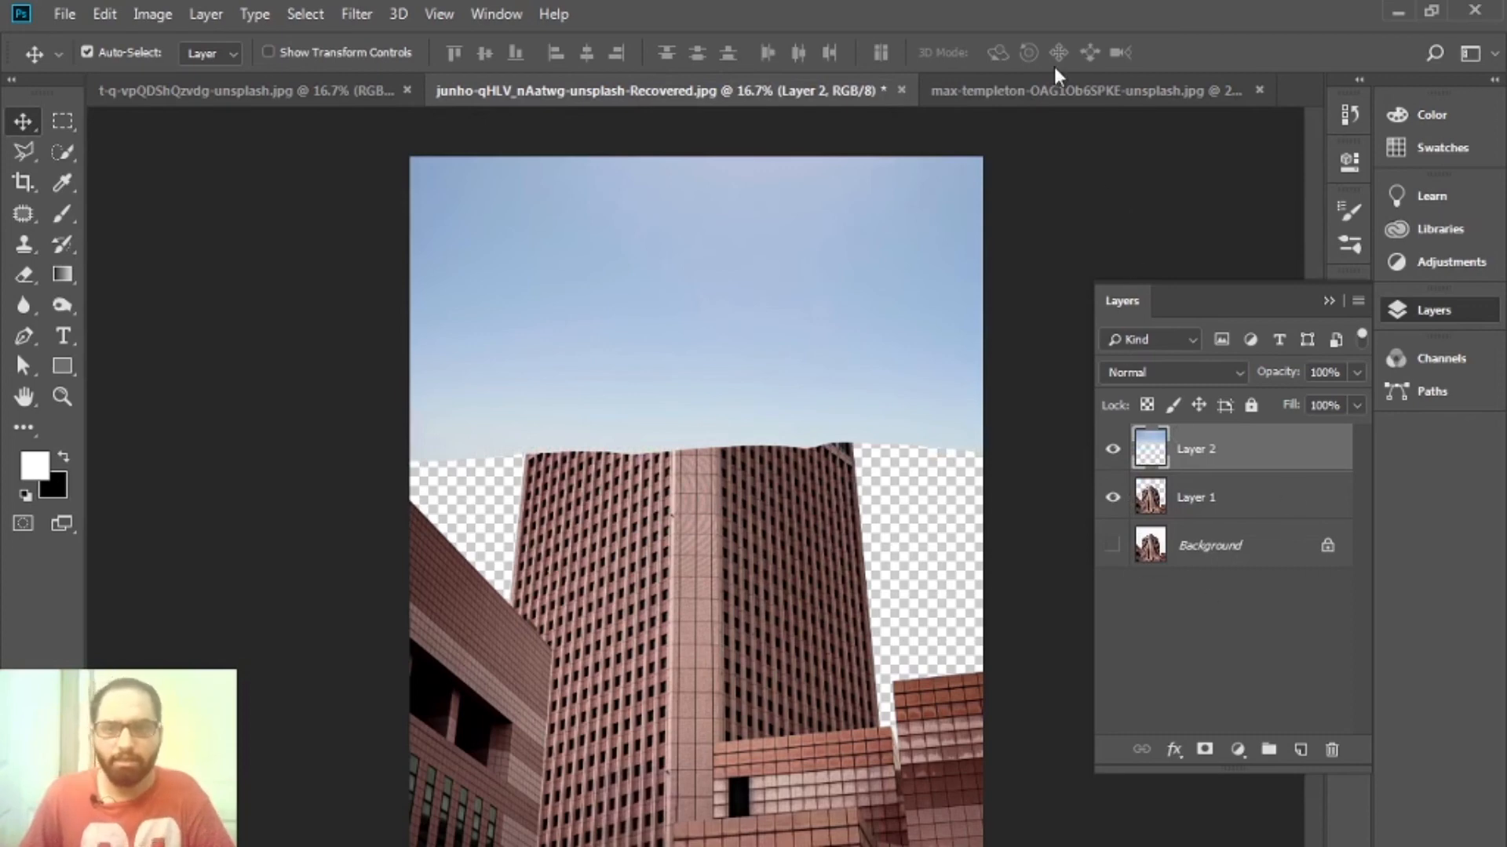
click(1076, 91)
drag(878, 145, 908, 293)
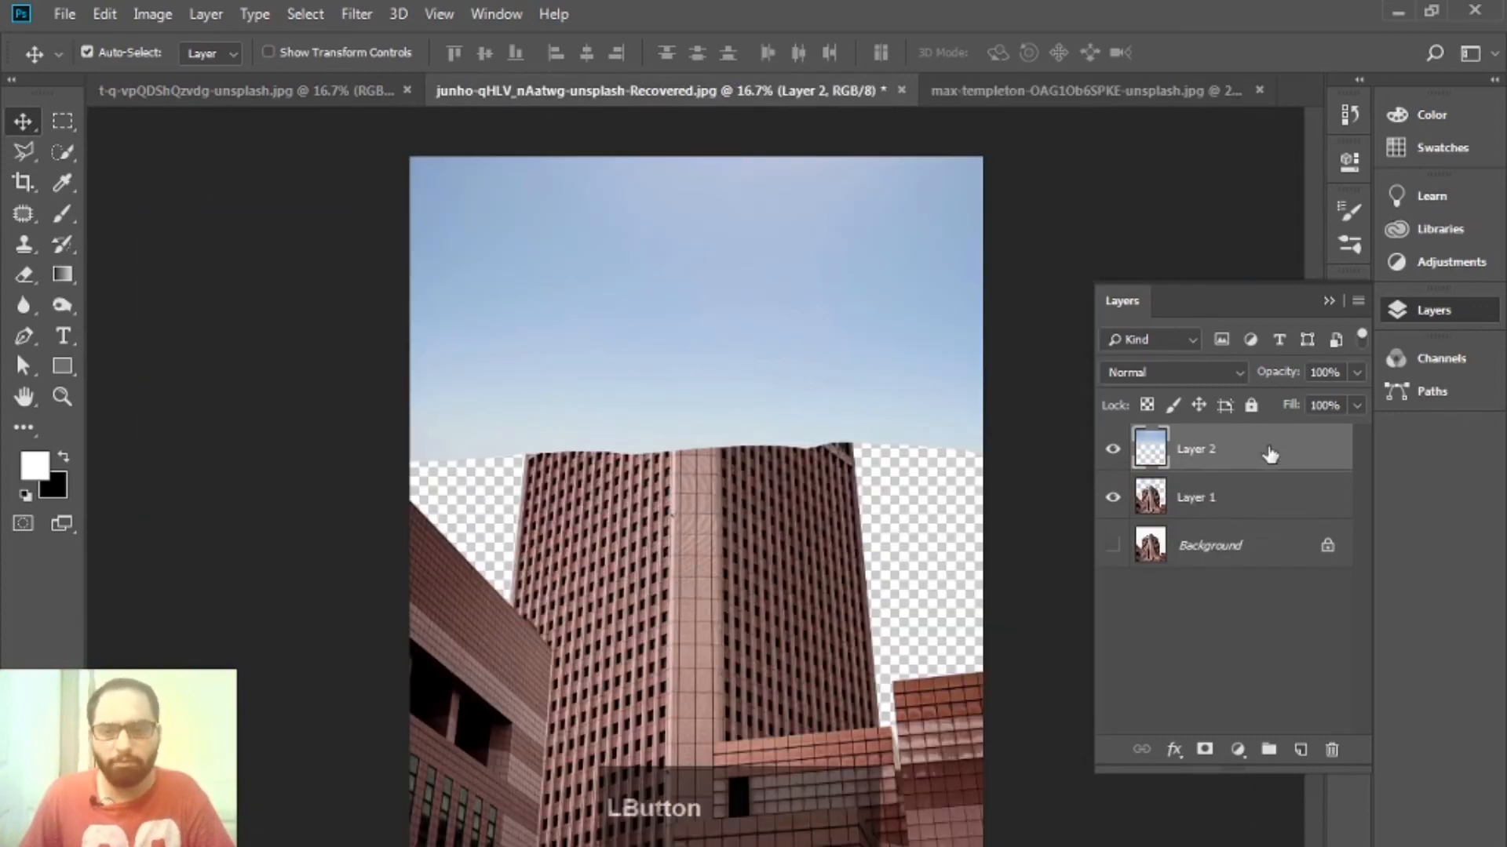
- Shift the sky layer slightly lower over the skyscraper with the Move tool
double_click(1192, 451)
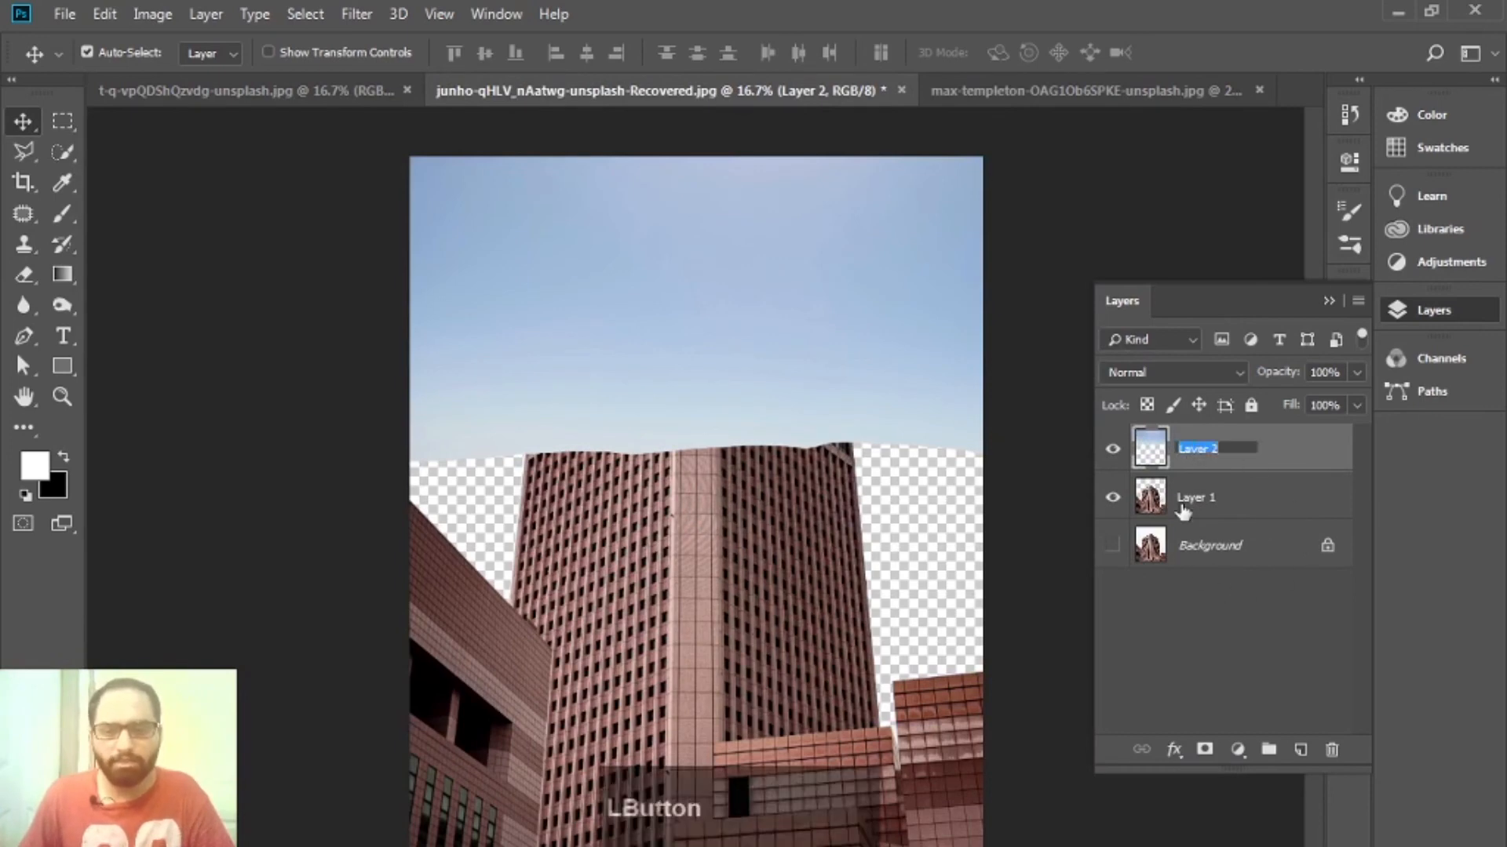
click(1184, 615)
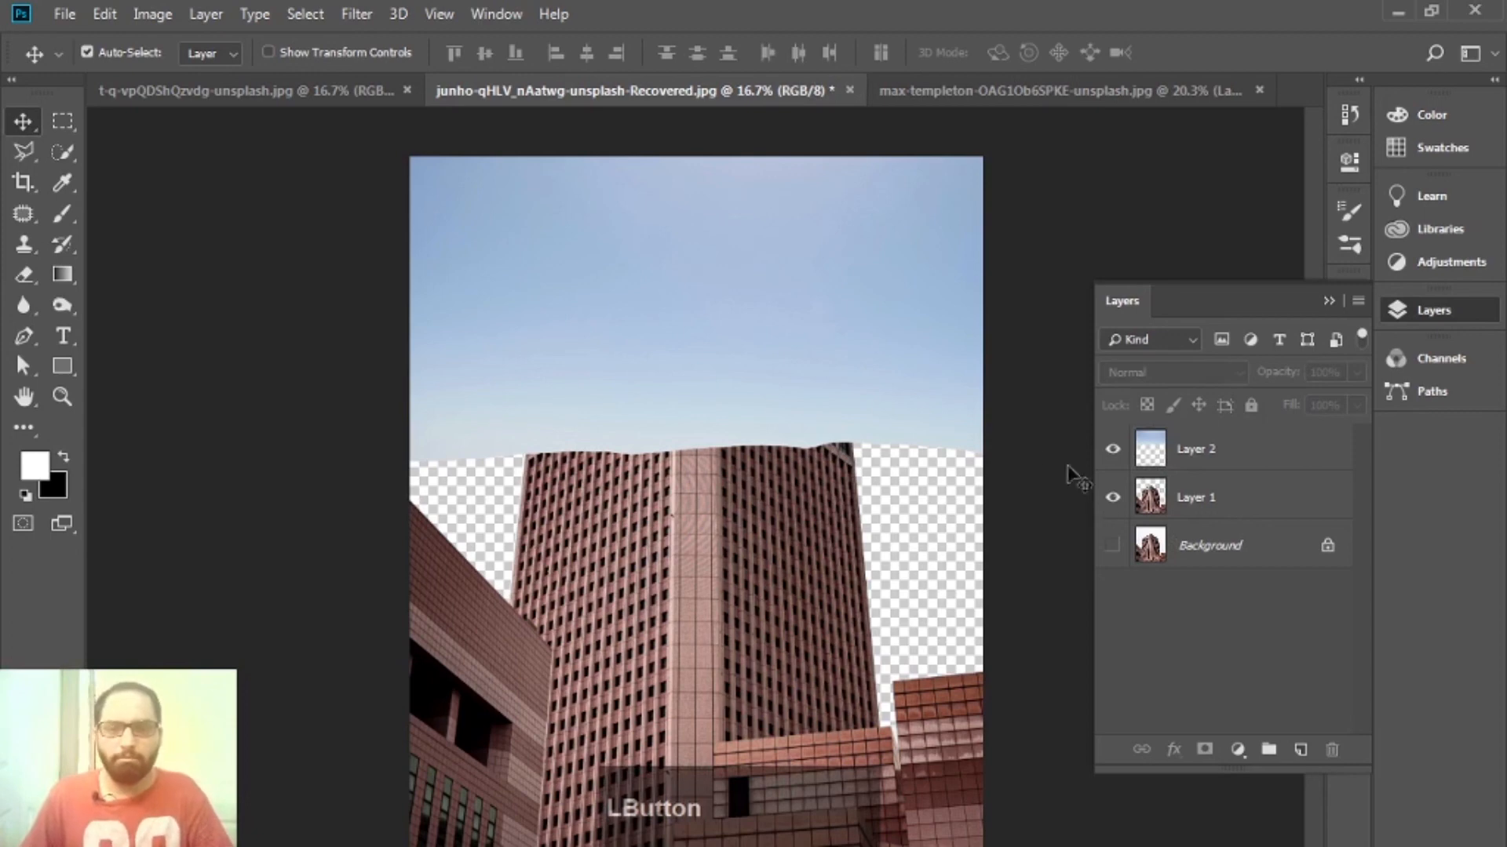
drag(911, 398, 891, 422)
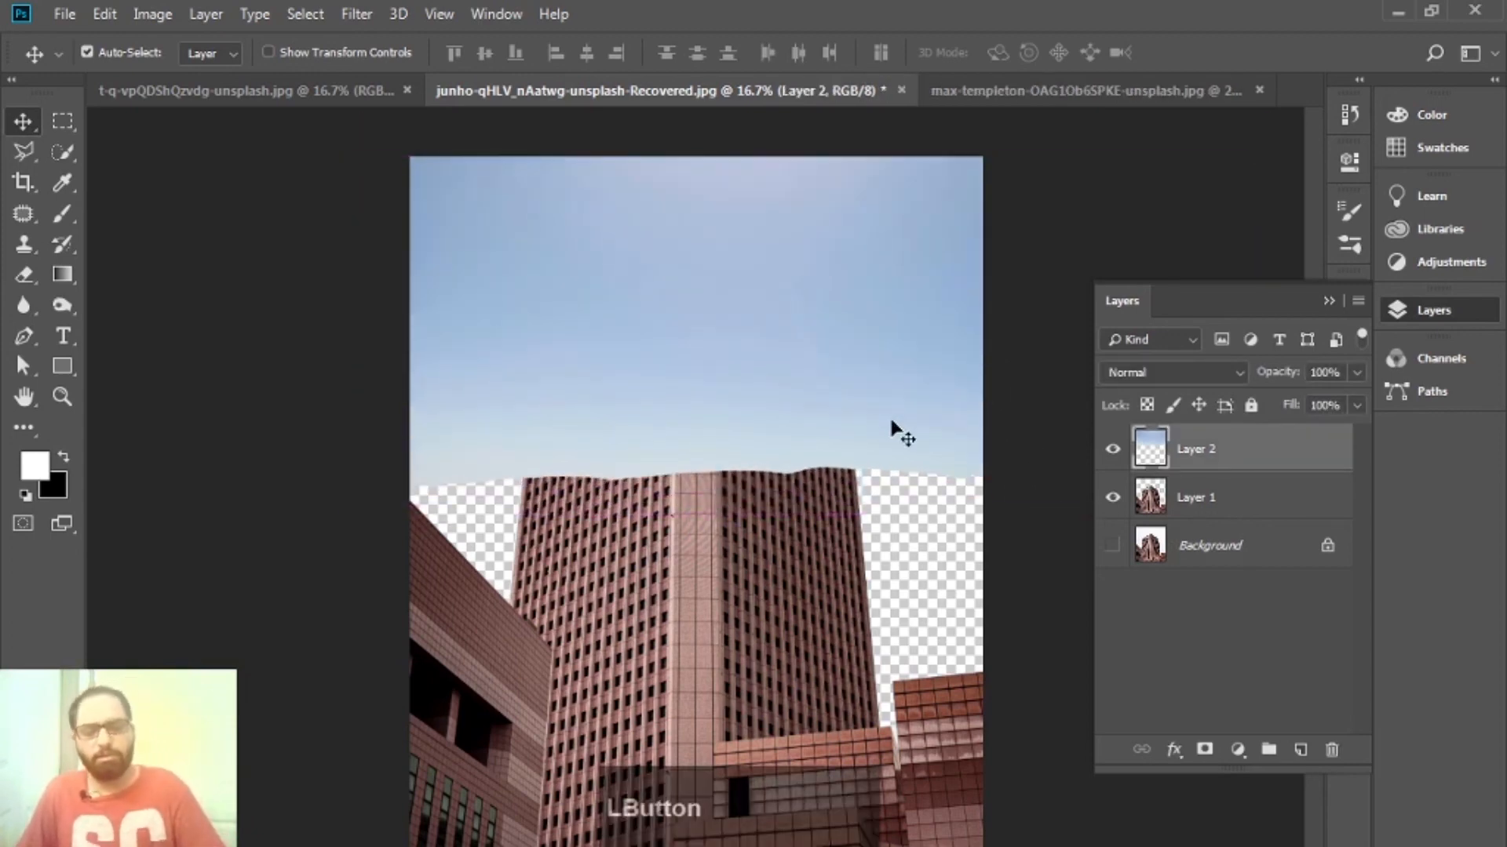
- Stretch the sky layer downward to 192.26% height with Free Transform and place the cut-out building layer above it
key(ctrl+t)
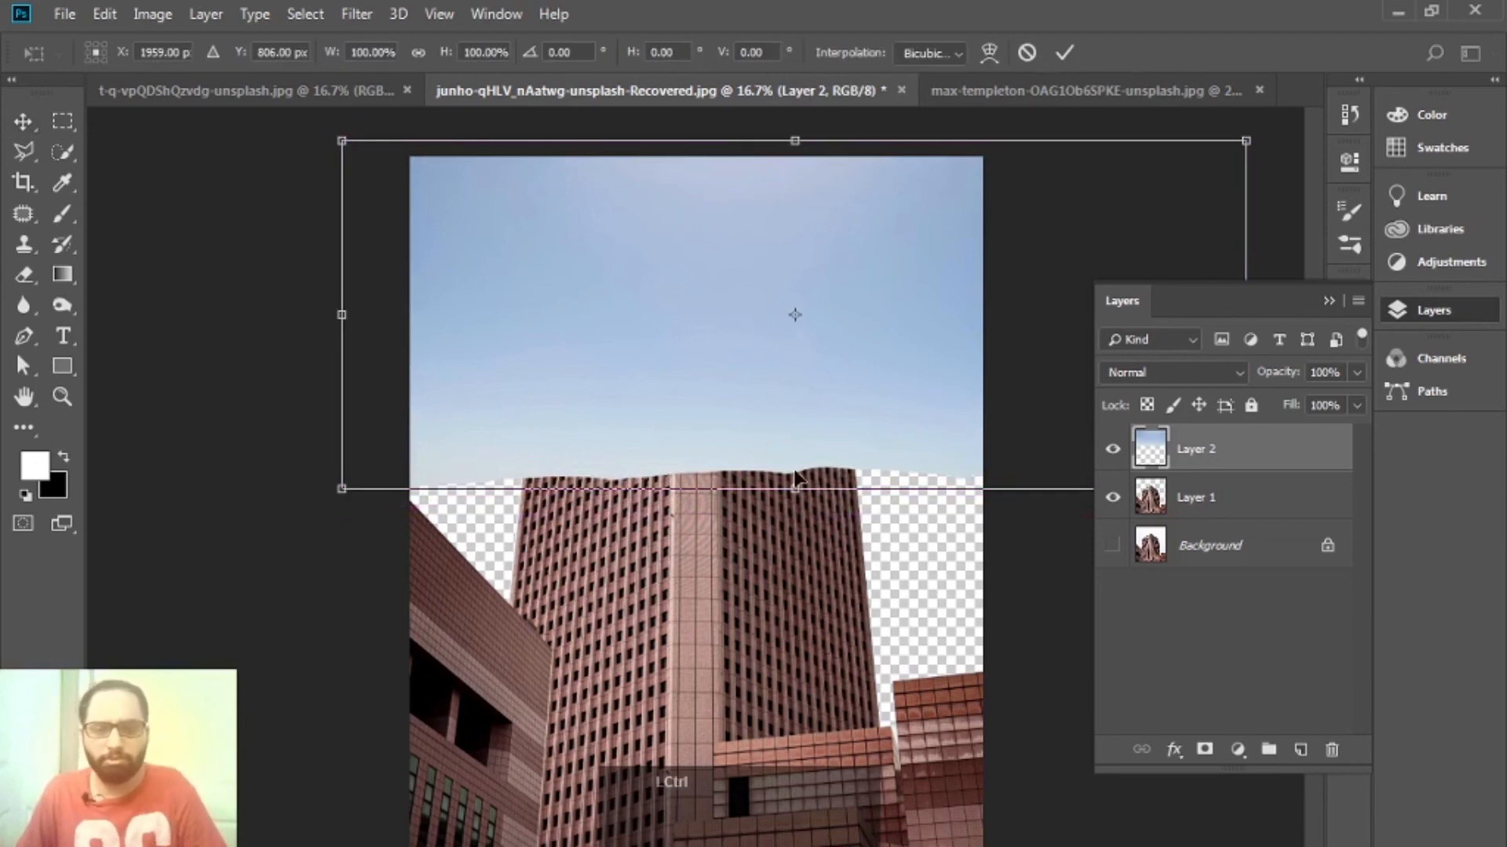
drag(795, 491, 780, 811)
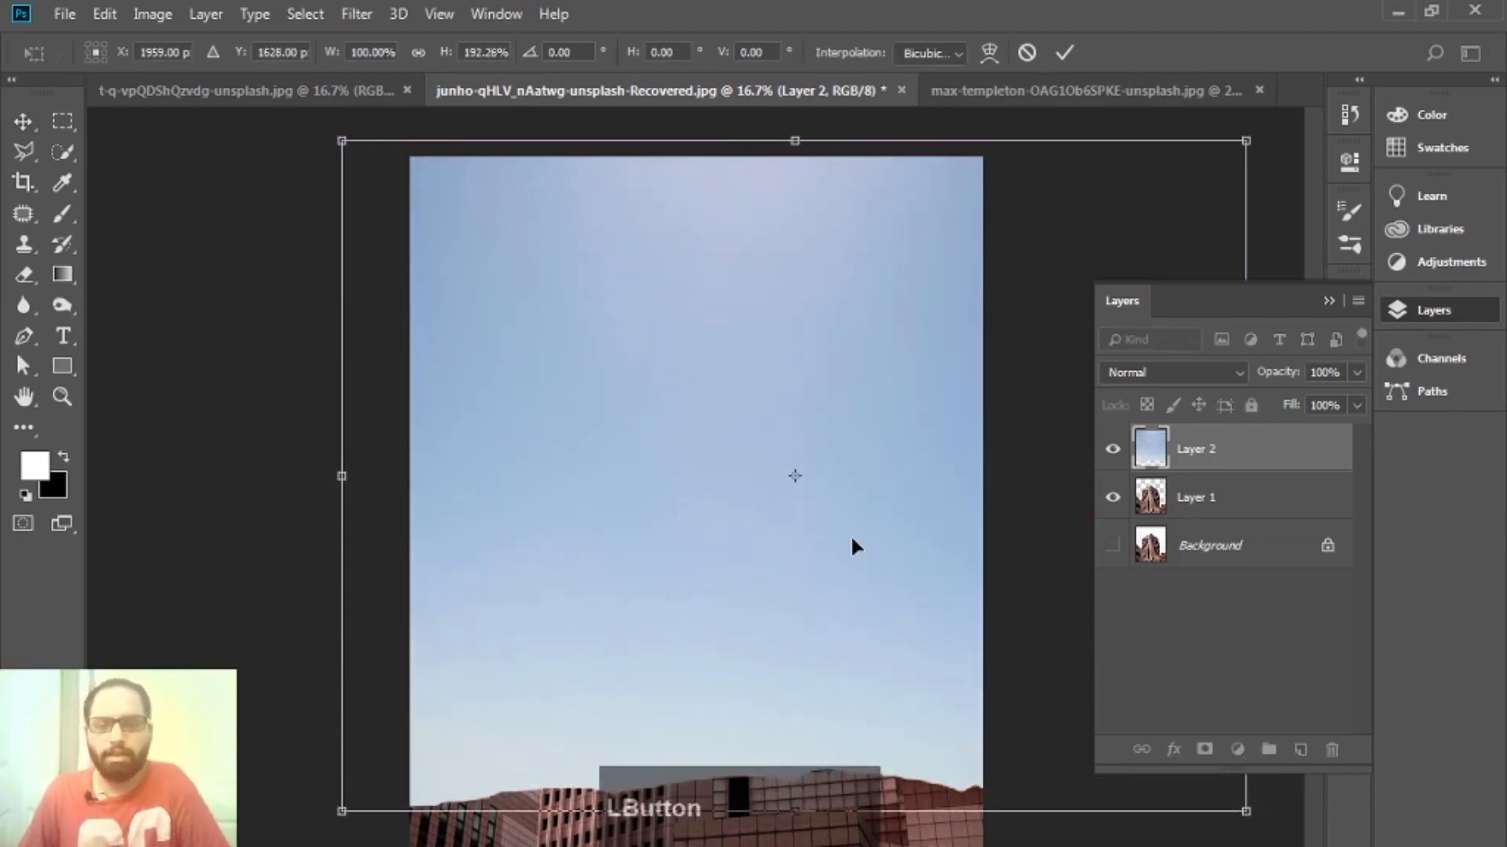
click(1068, 50)
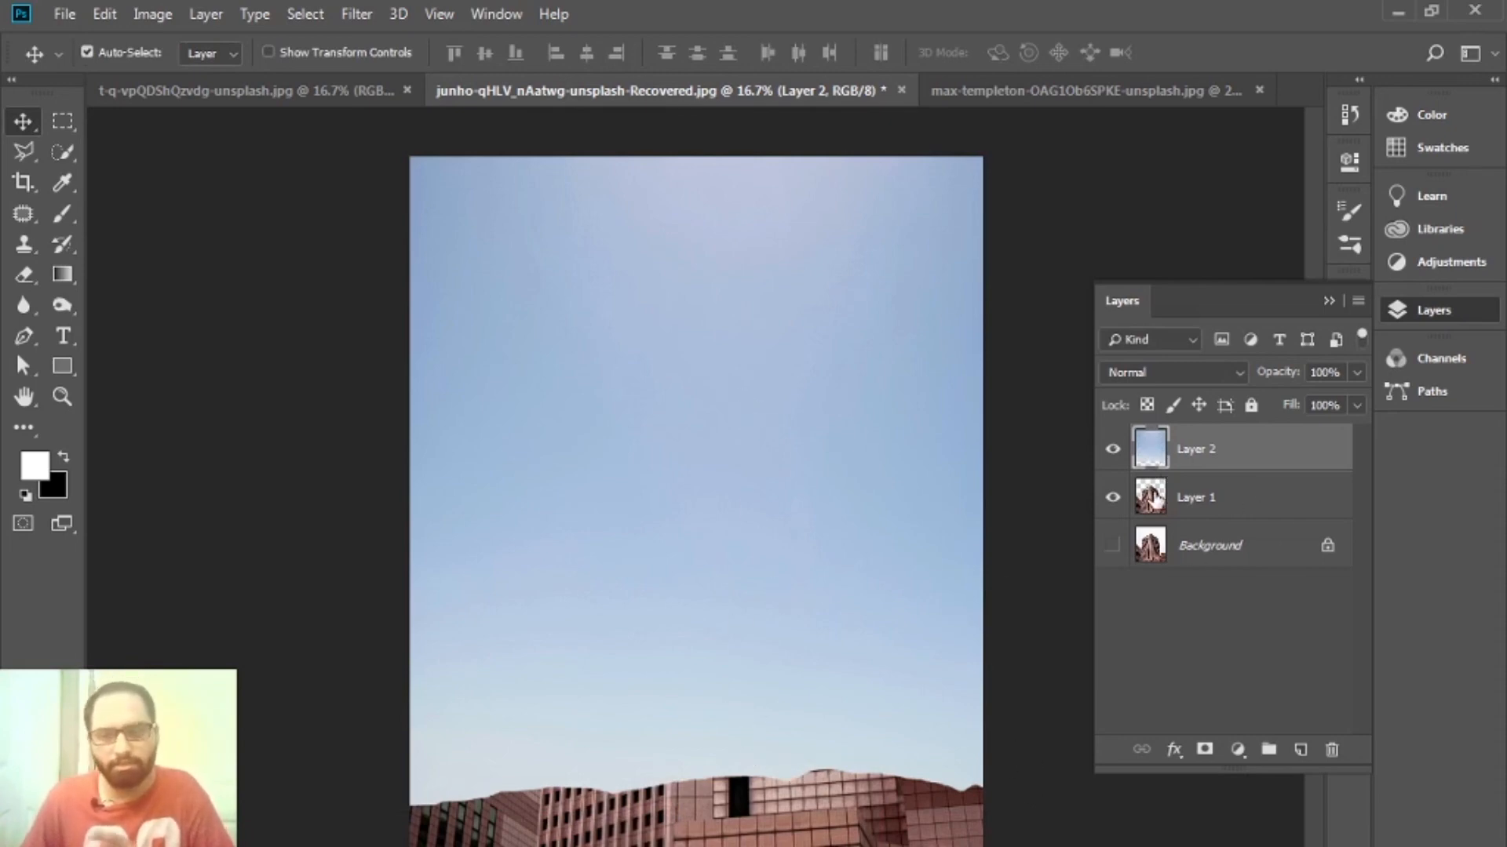
click(1150, 449)
drag(1158, 500, 1163, 444)
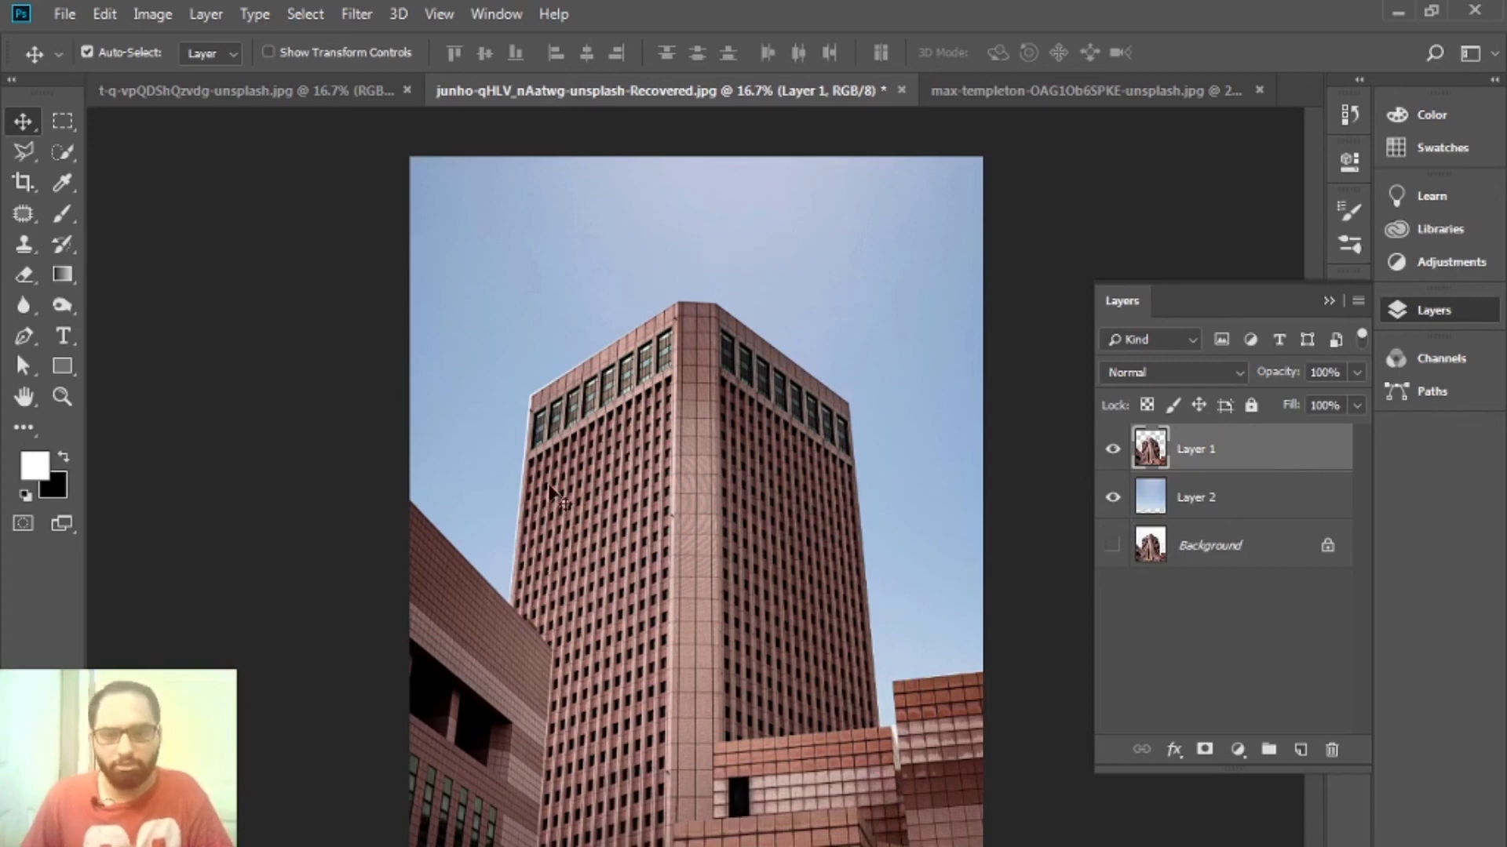
- Compare the original Background alone with the composite by toggling layer visibility, ending with only the building and sky layers shown
click(1113, 497)
click(1113, 449)
click(1111, 546)
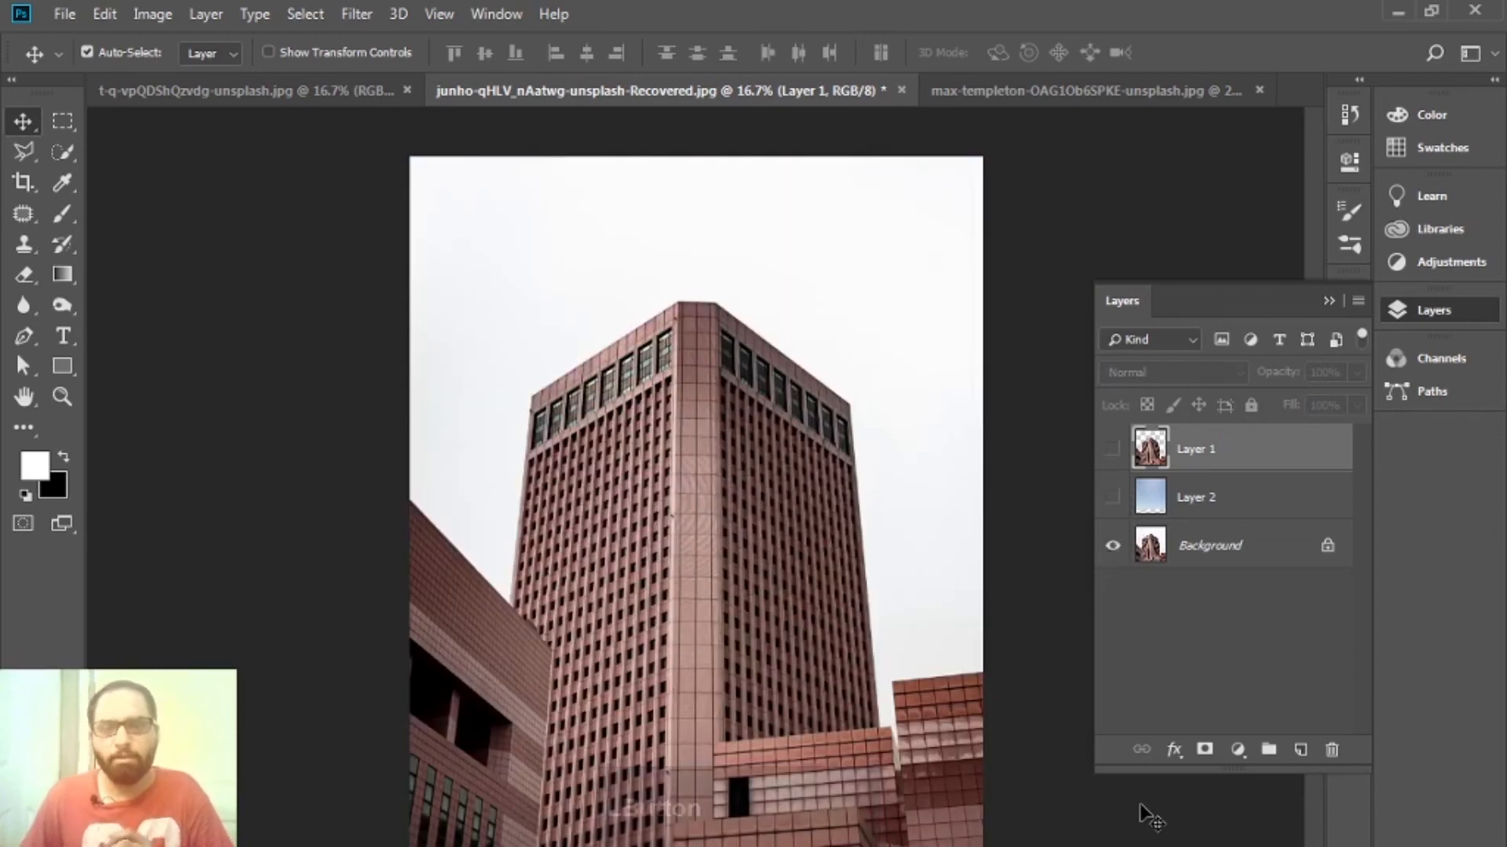
click(1113, 545)
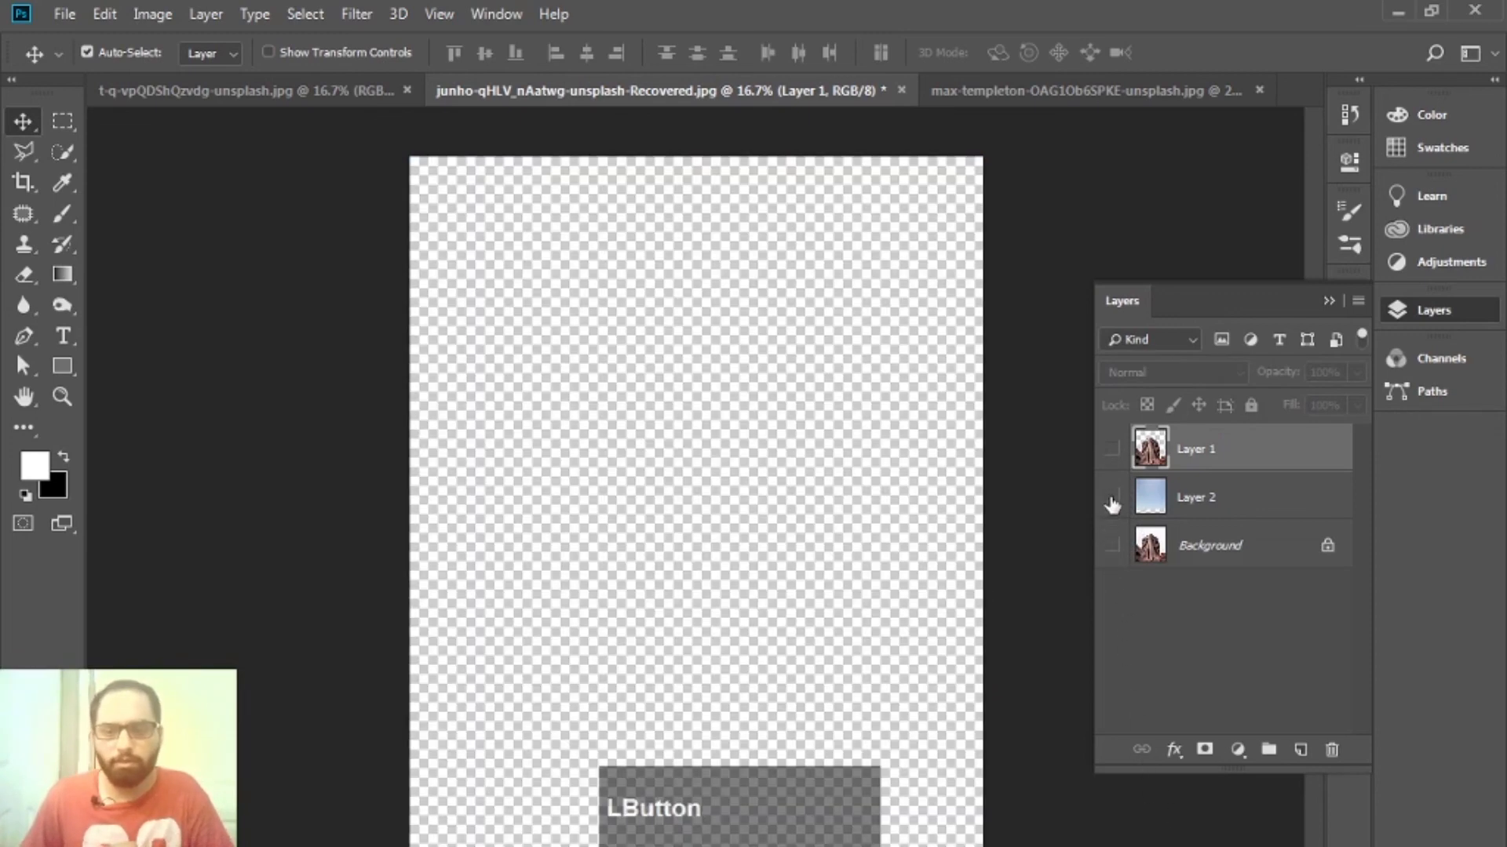
click(1112, 497)
click(1112, 451)
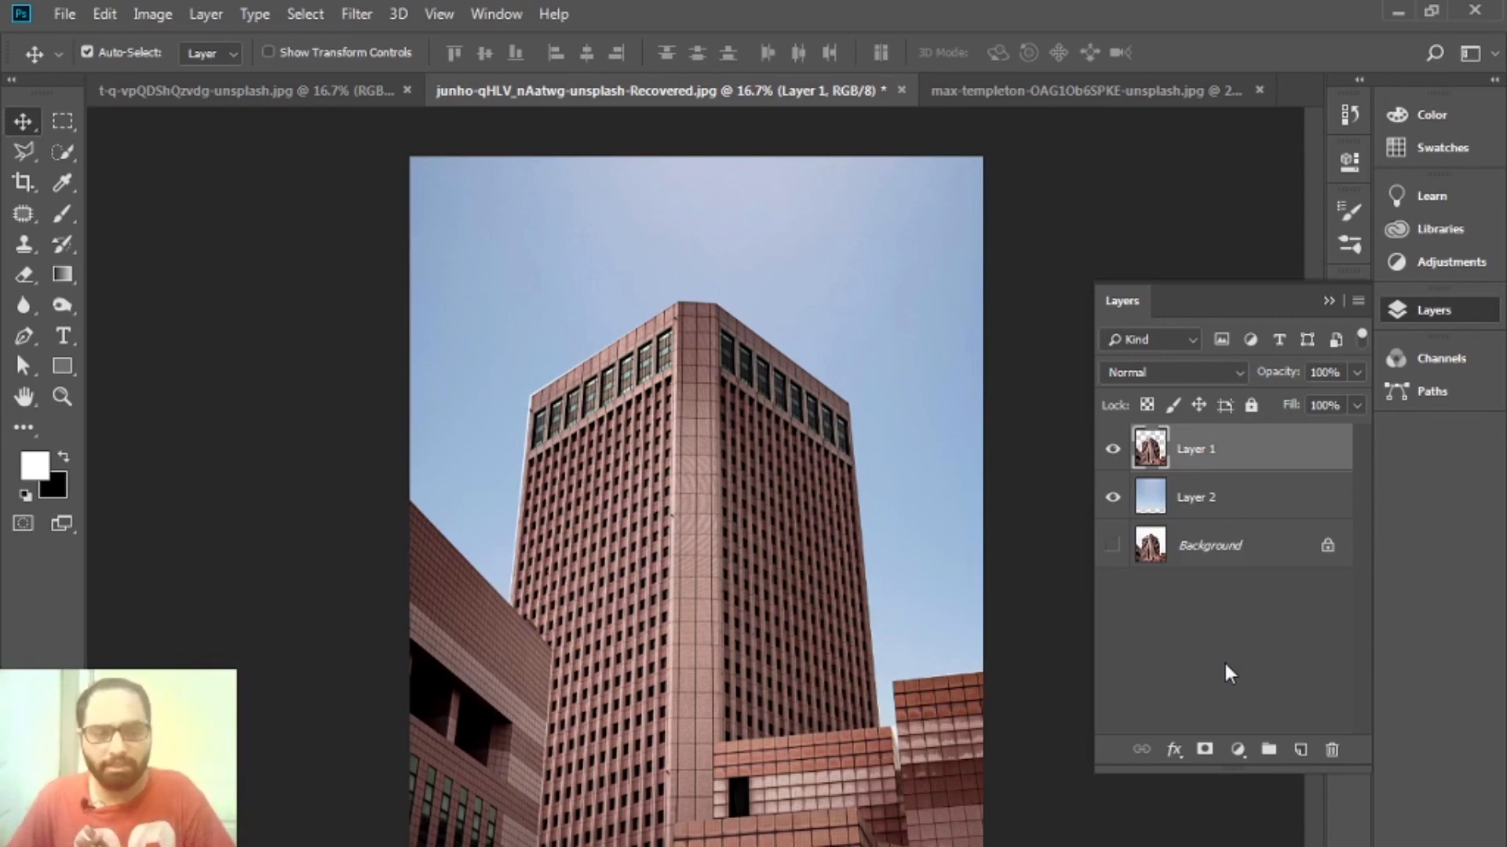
- Show the variants of the Lasso tool, and those grouped with the Quick Selection tool
click(31, 149)
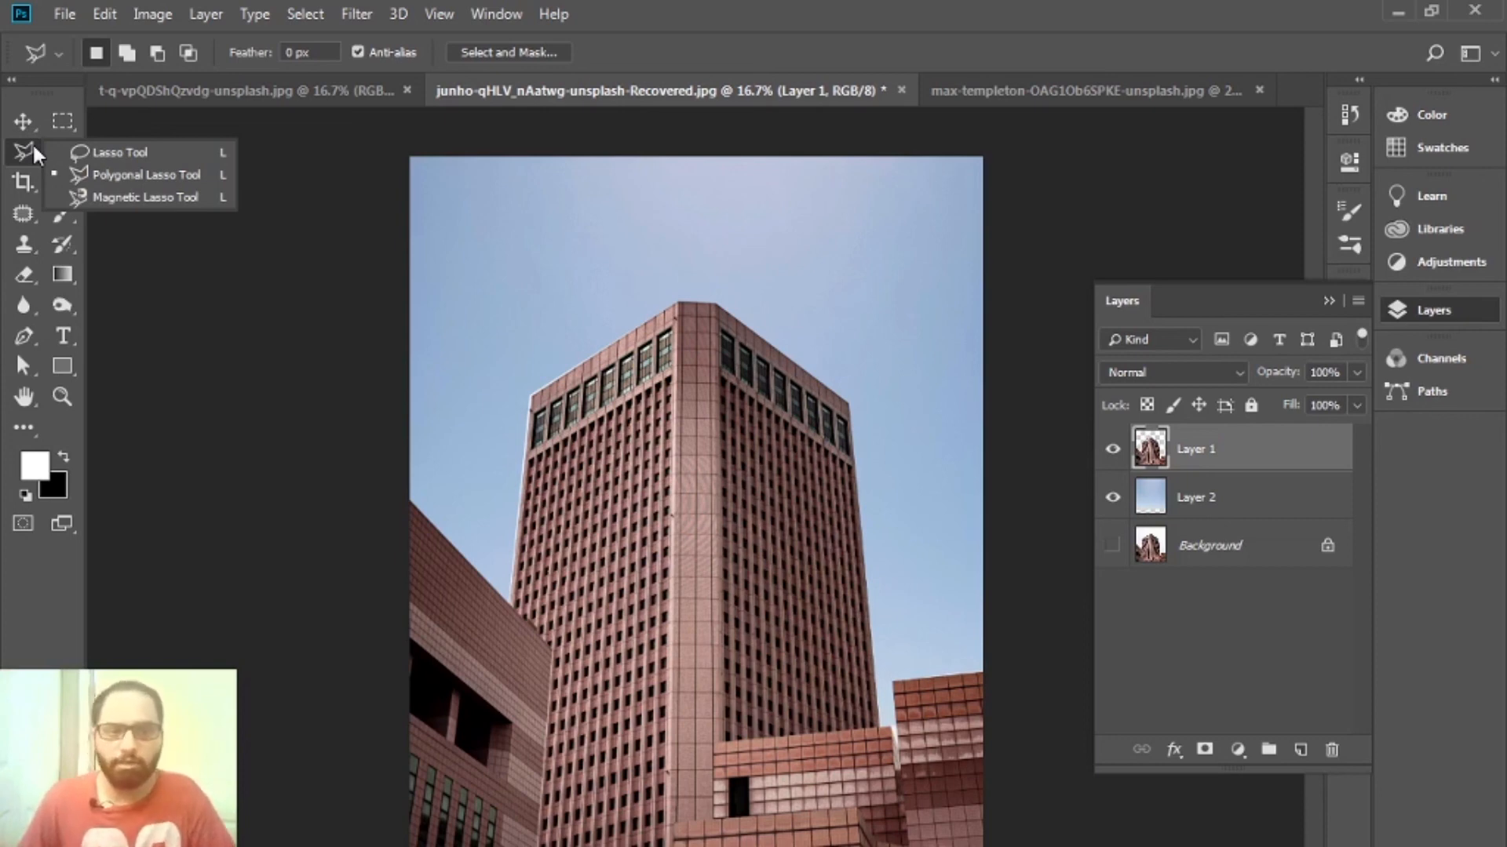
click(31, 143)
click(68, 149)
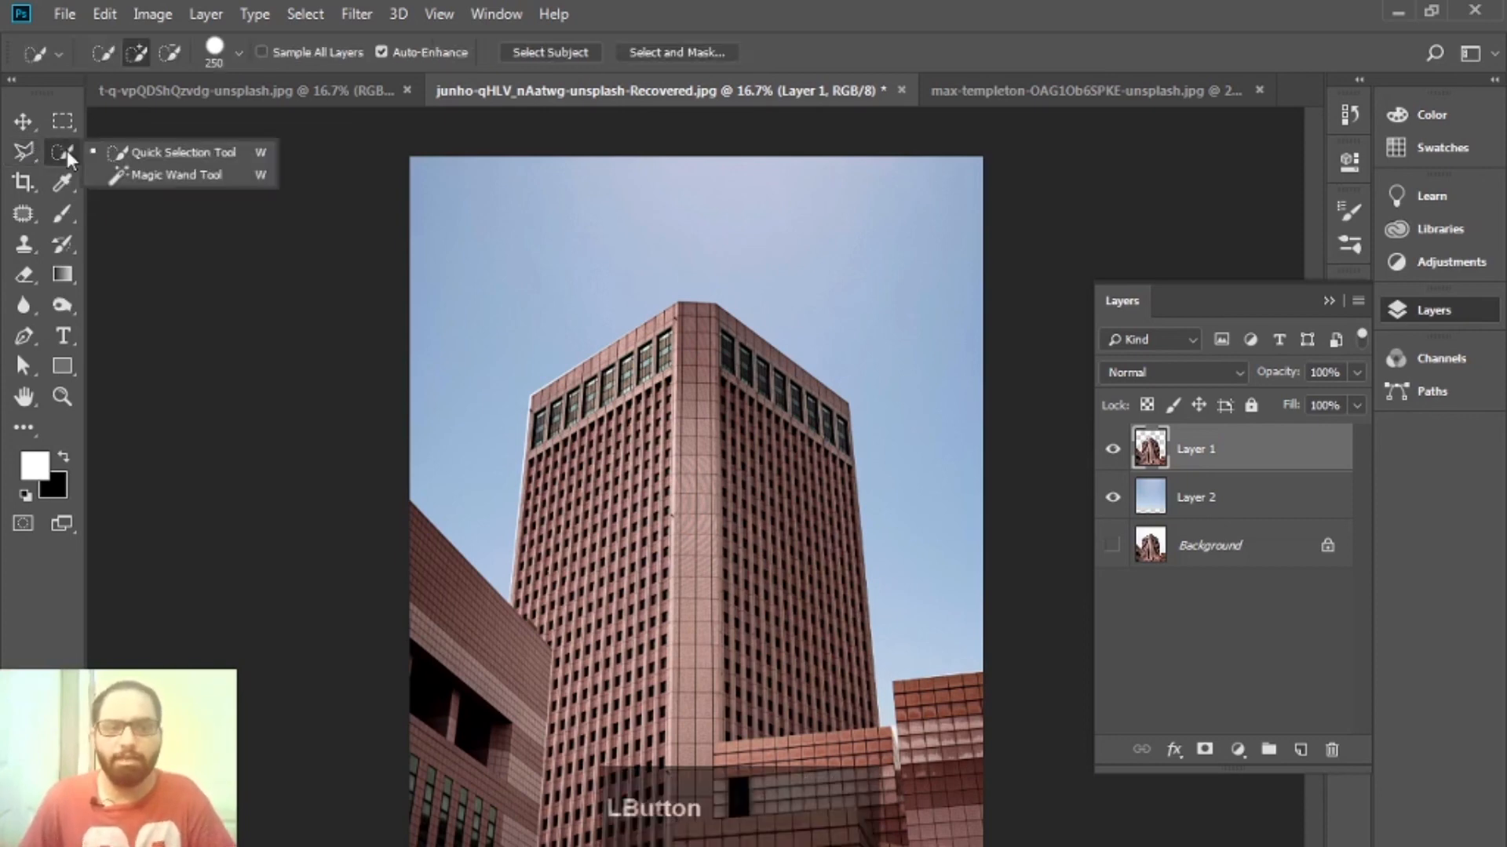